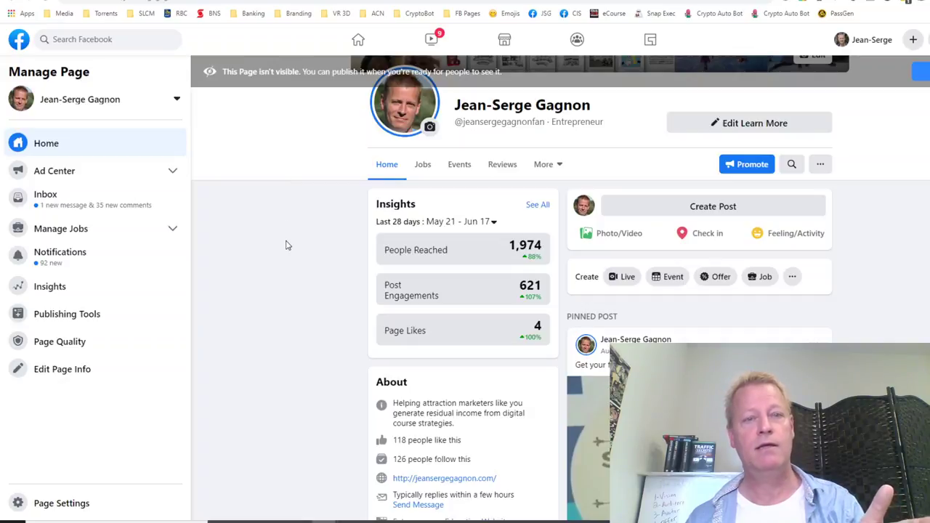
# Publish the personal brand page so the public can see it and its posts
pyautogui.click(922, 71)
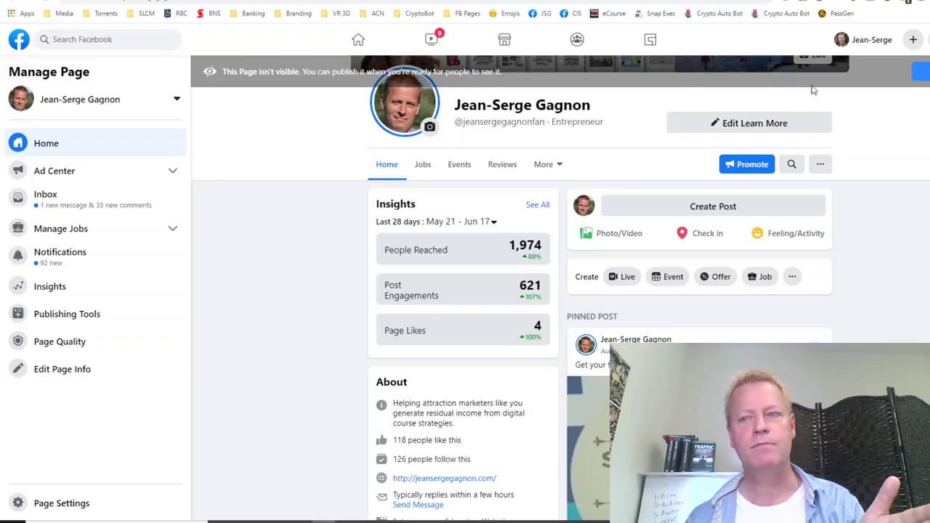
pyautogui.click(922, 71)
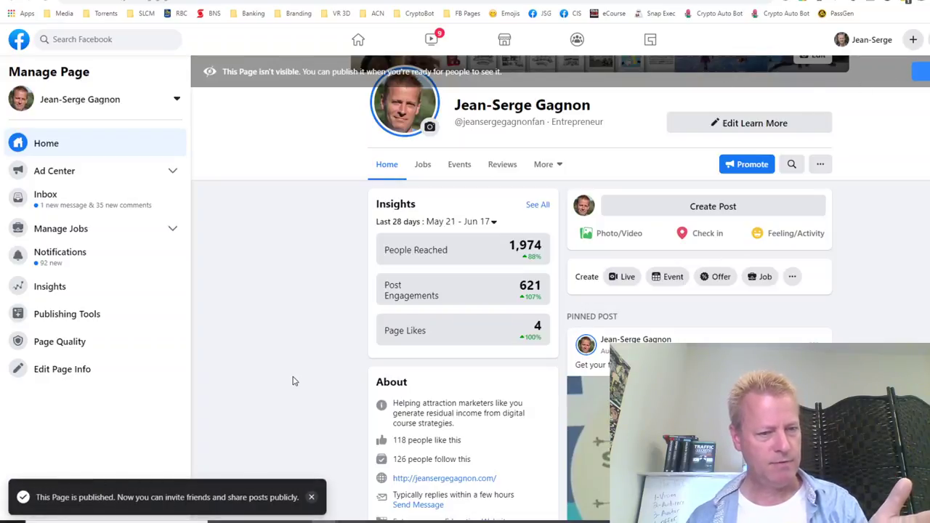
pyautogui.scroll(-2, 903, 229)
pyautogui.scroll(-4, 904, 229)
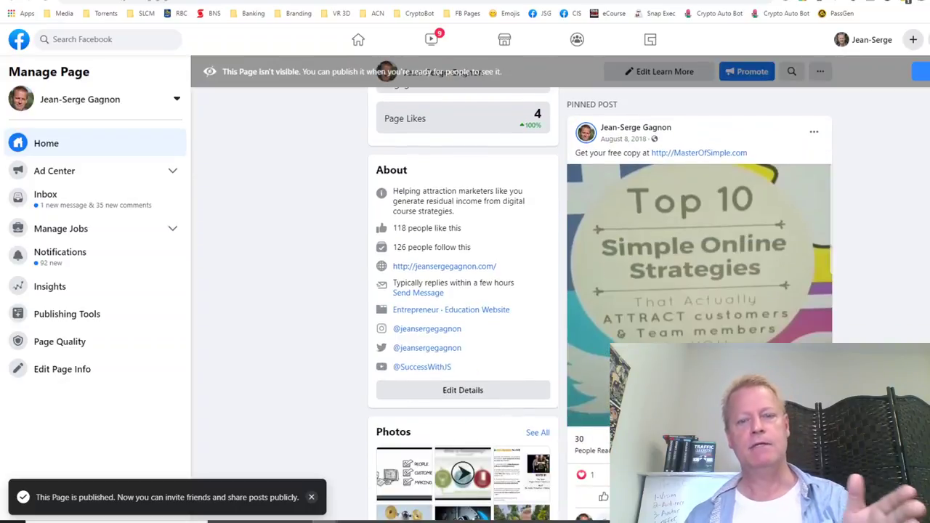
pyautogui.scroll(-10, 600, 305)
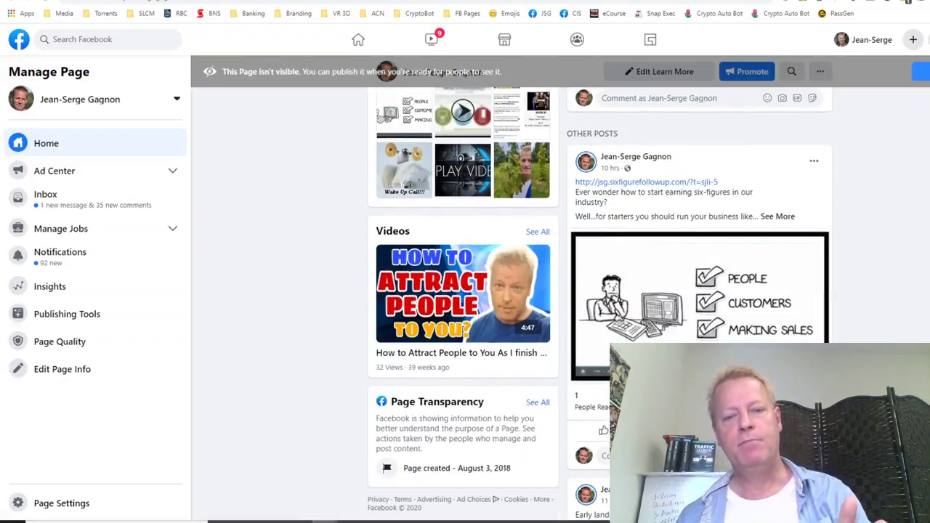
pyautogui.scroll(-4, 699, 229)
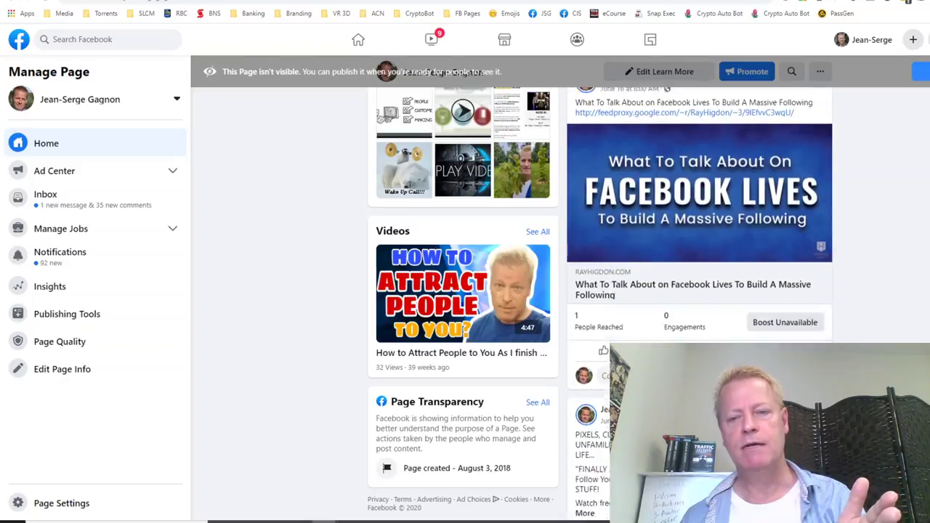
# Scroll through the page's feed to review its past posts and videos
pyautogui.scroll(-1, 699, 290)
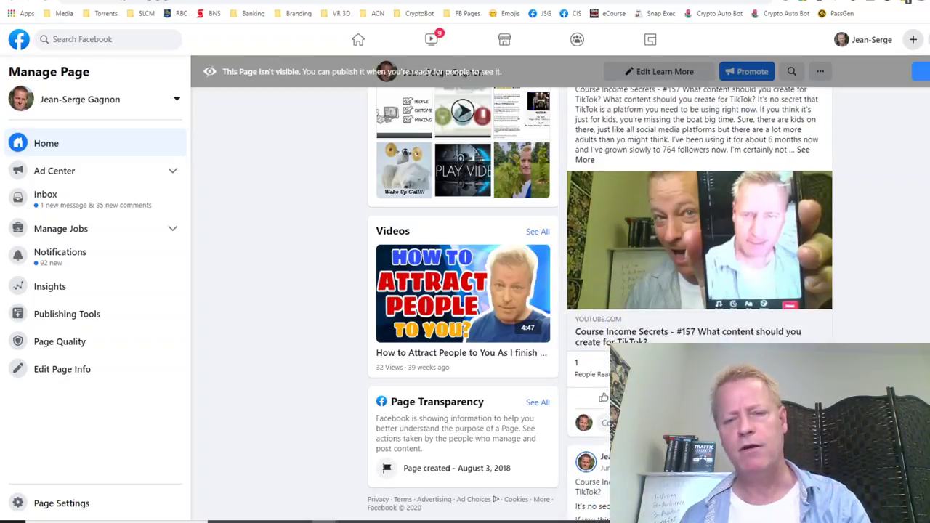
pyautogui.scroll(-3, 627, 291)
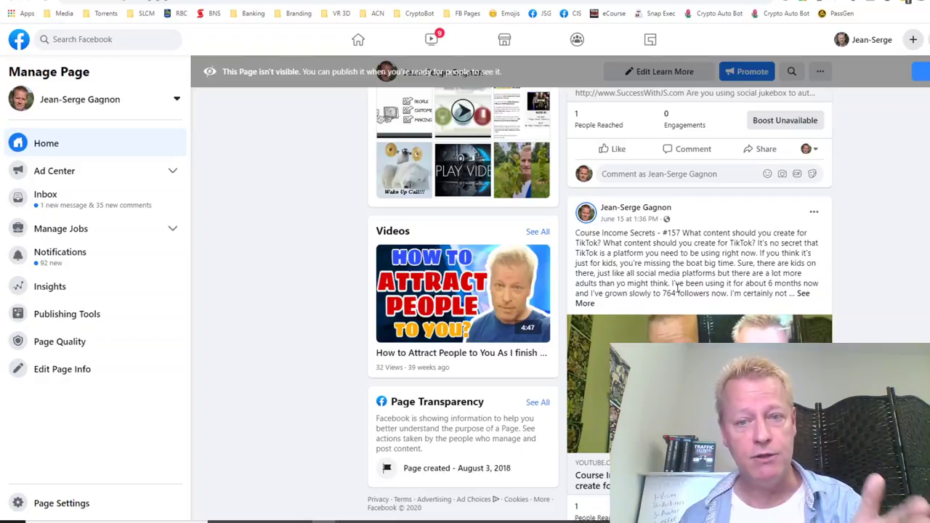
pyautogui.moveTo(657, 234); pyautogui.dragTo(785, 276)
pyautogui.scroll(-2, 612, 207)
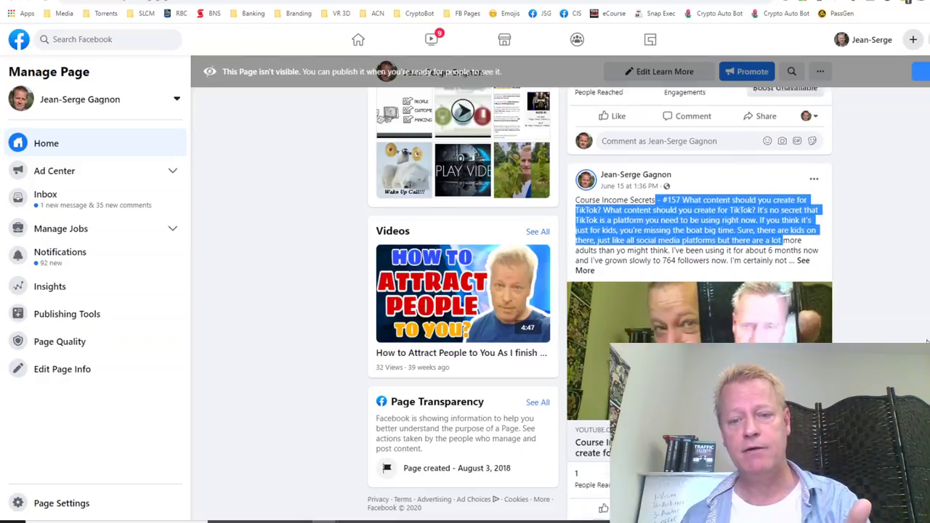
pyautogui.scroll(2, 612, 207)
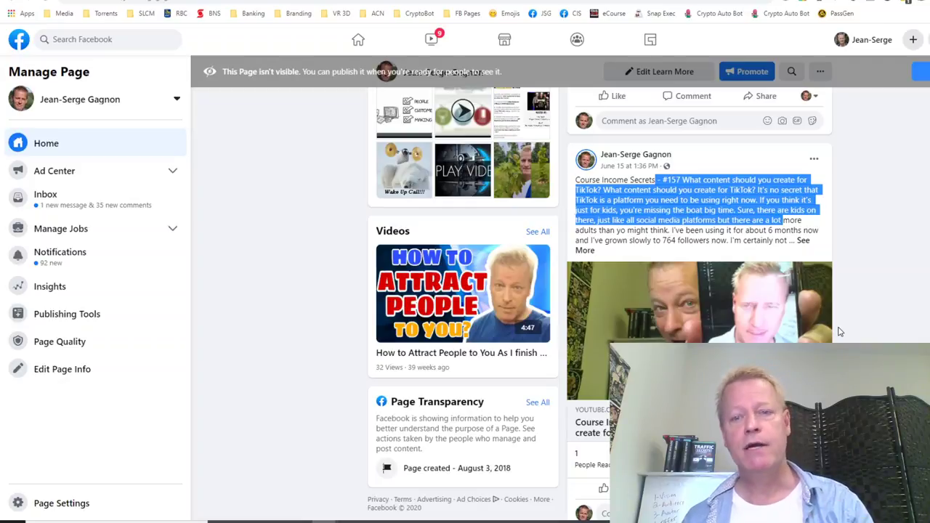
pyautogui.scroll(-4, 839, 331)
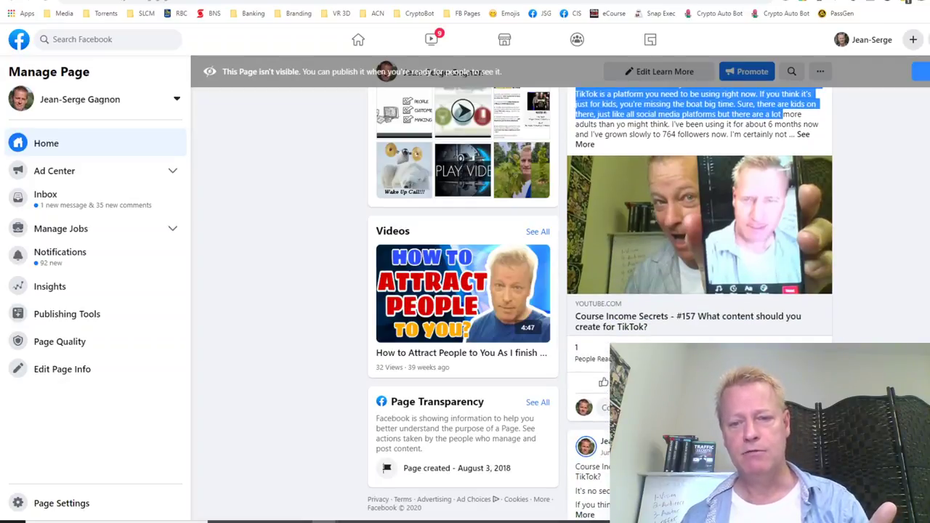
pyautogui.scroll(-2, 700, 304)
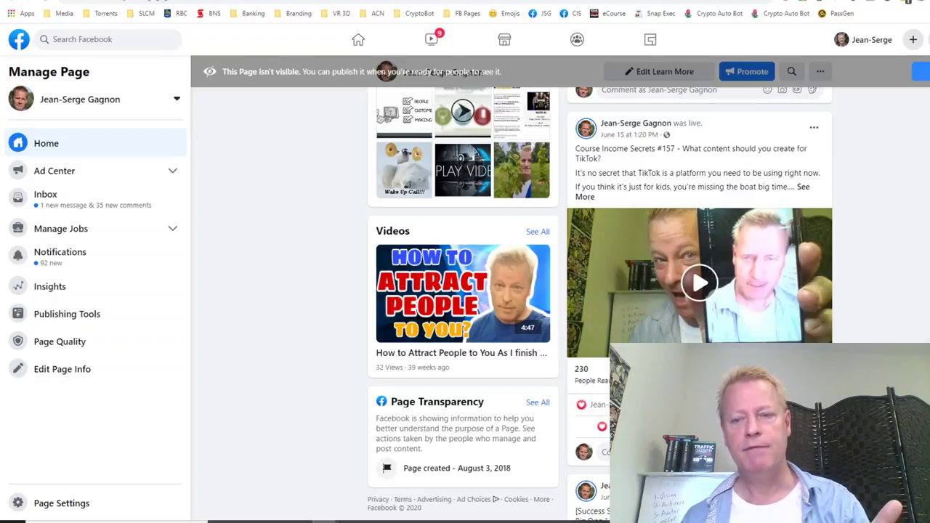
pyautogui.scroll(-1, 700, 290)
pyautogui.scroll(1, 700, 291)
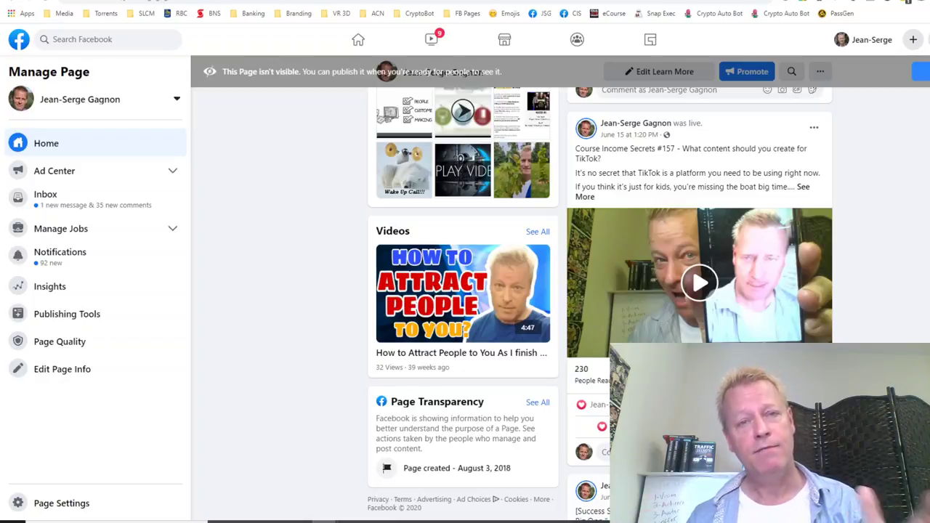
pyautogui.scroll(-15, 699, 291)
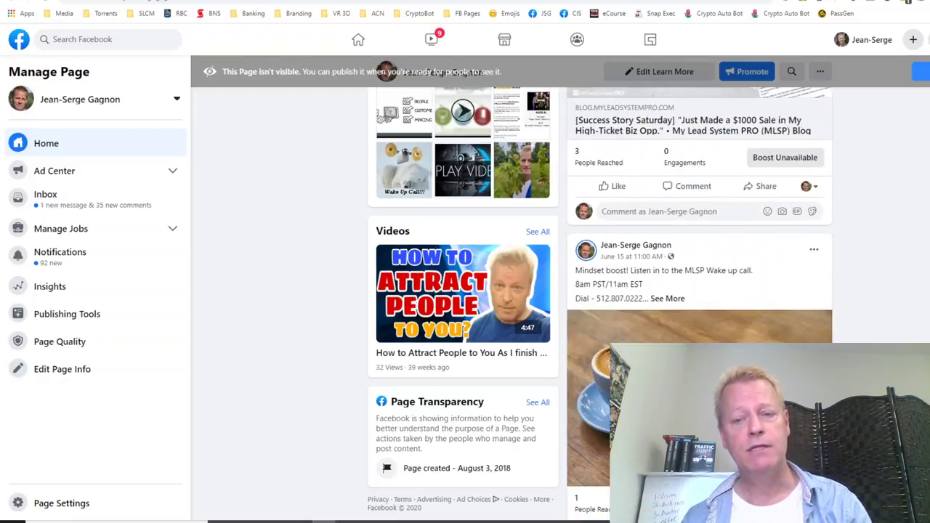
pyautogui.scroll(-4, 699, 240)
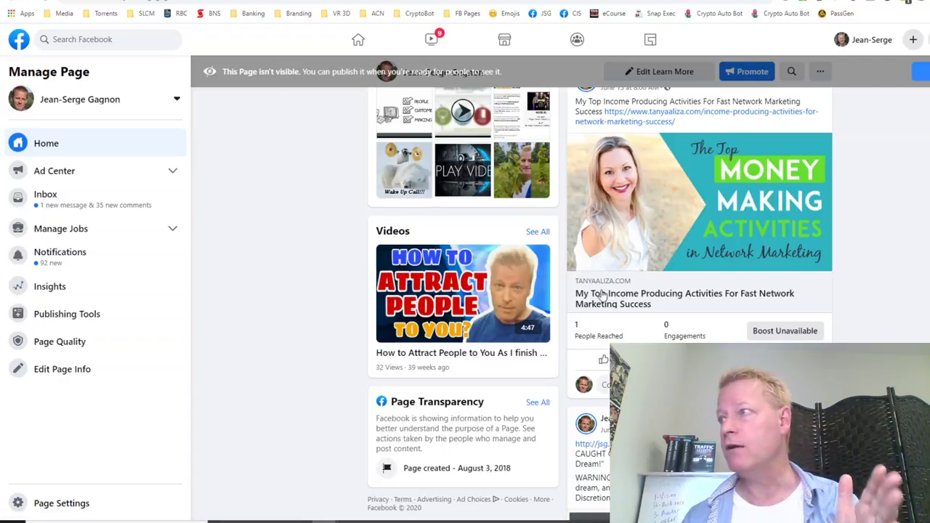
pyautogui.scroll(-1, 646, 312)
pyautogui.scroll(-3, 650, 296)
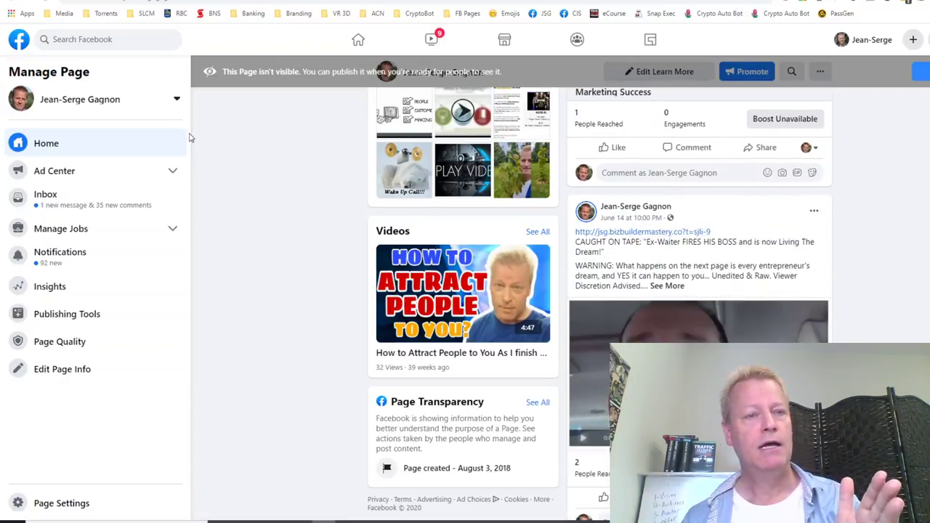
# Pick Course Income Secrets from the page list and publish it
pyautogui.click(91, 100)
pyautogui.scroll(-3, 69, 210)
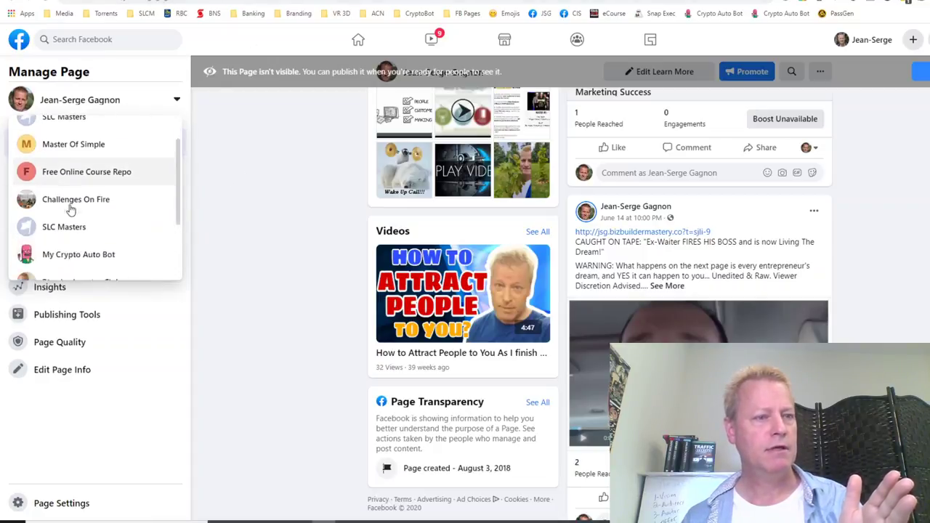
pyautogui.scroll(5, 94, 212)
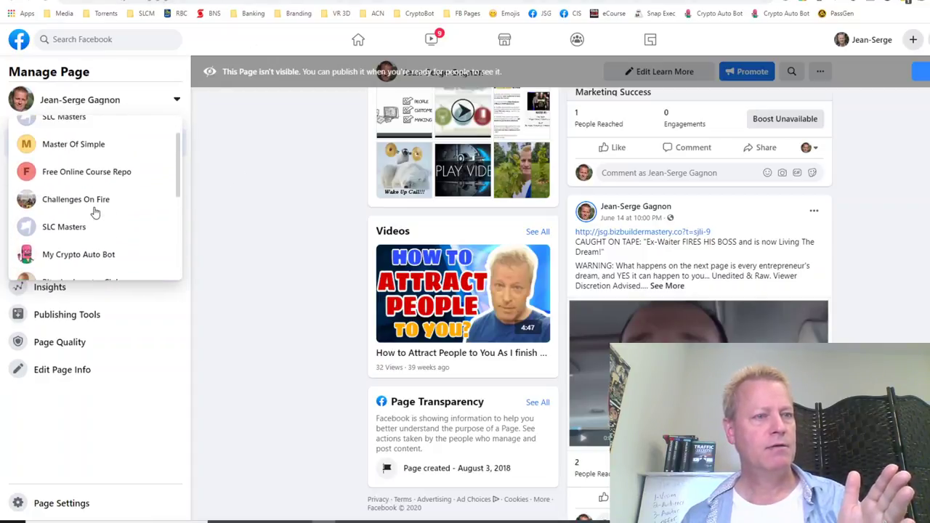
pyautogui.scroll(-5, 94, 211)
pyautogui.scroll(-3, 95, 211)
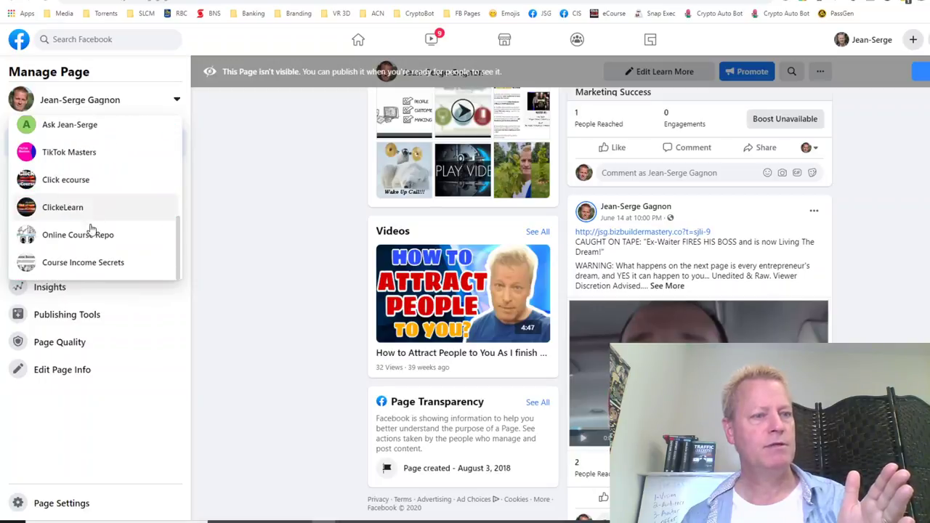
pyautogui.click(93, 266)
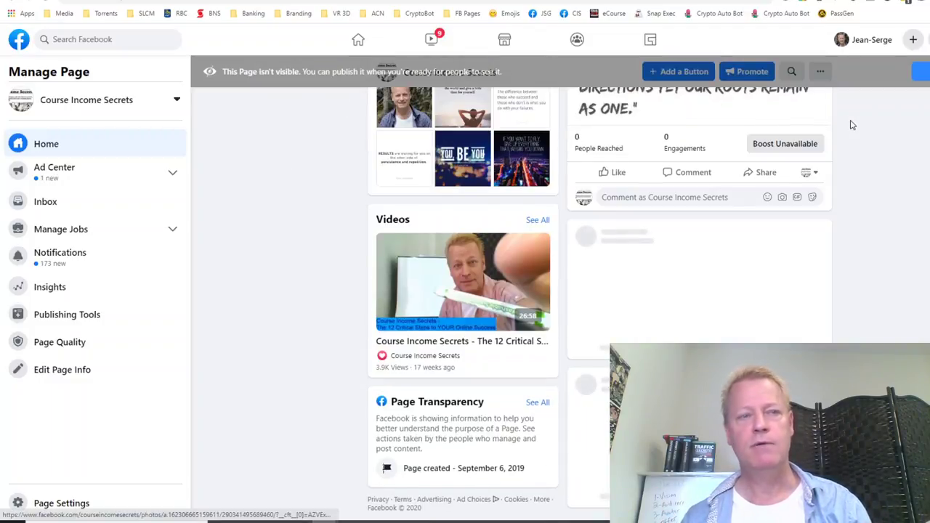
pyautogui.click(923, 72)
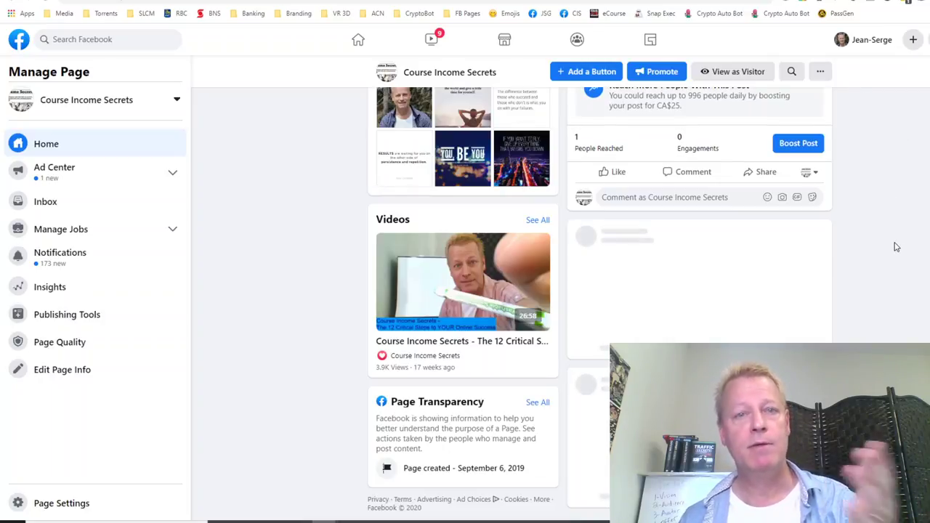
pyautogui.scroll(-1, 897, 247)
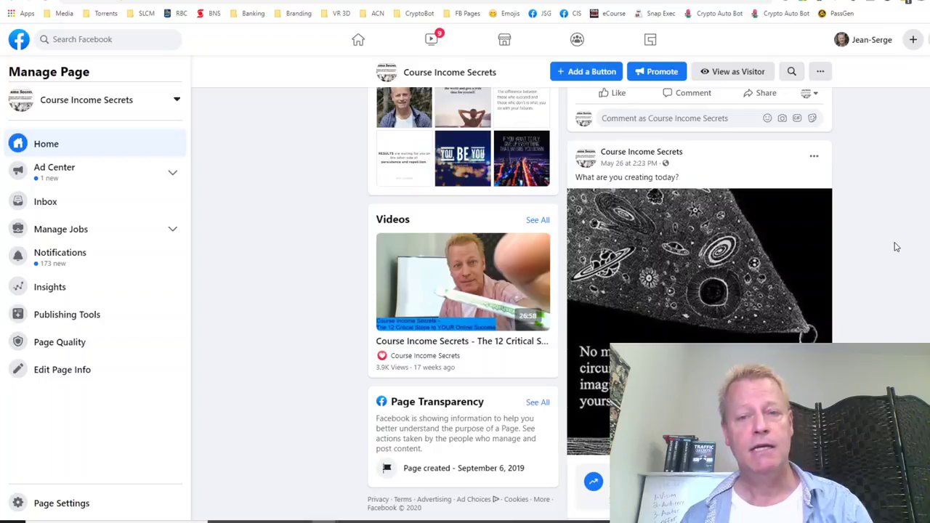
pyautogui.scroll(-7, 896, 247)
pyautogui.scroll(2, 897, 247)
pyautogui.scroll(-15, 896, 248)
pyautogui.scroll(-16, 897, 247)
pyautogui.scroll(-7, 897, 247)
pyautogui.scroll(-14, 897, 247)
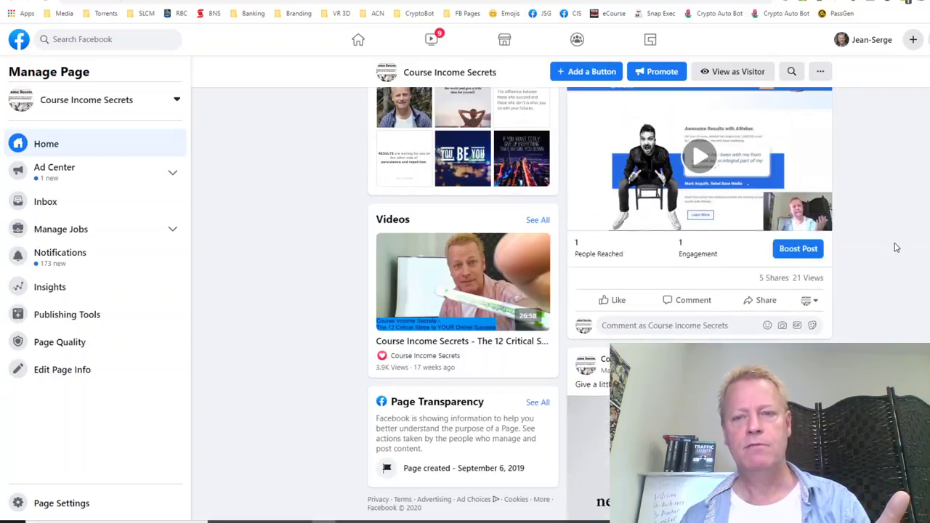
pyautogui.scroll(3, 897, 247)
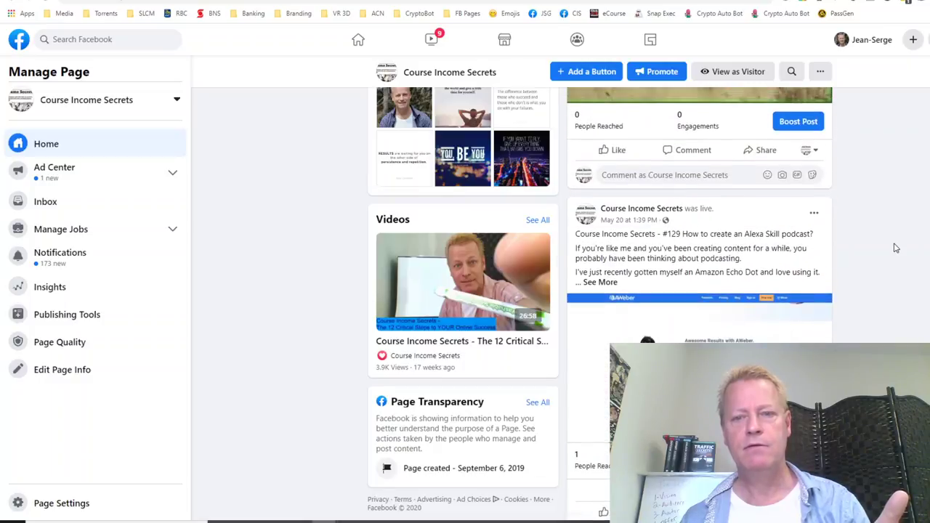
pyautogui.scroll(5, 725, 263)
pyautogui.scroll(-4, 724, 263)
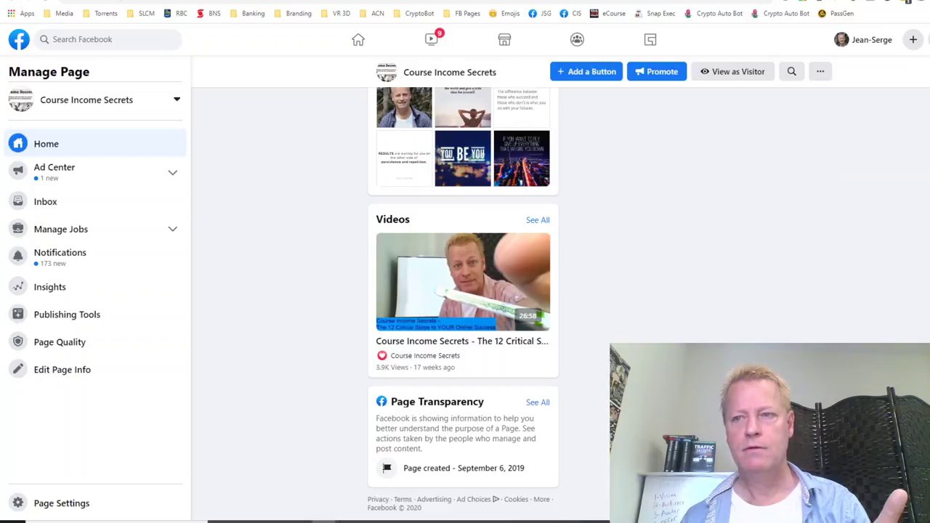
pyautogui.scroll(-5, 465, 290)
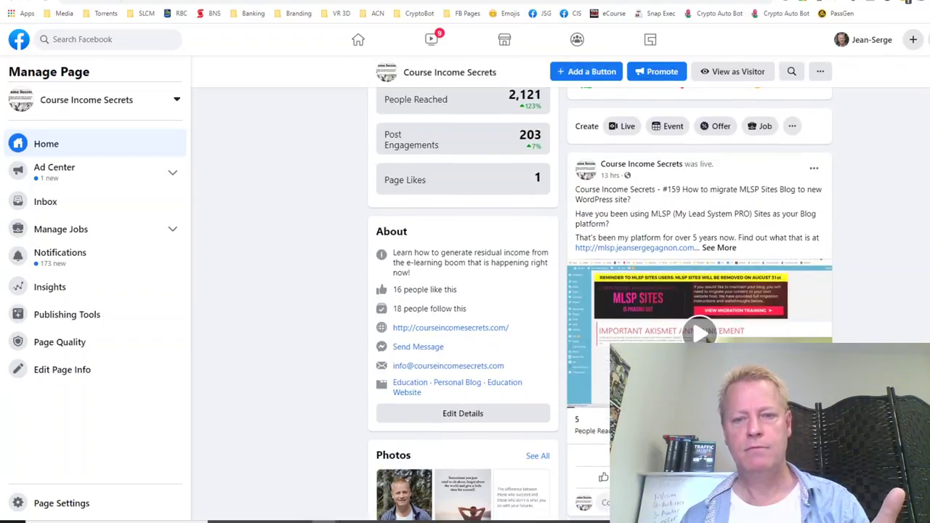
pyautogui.scroll(-2, 600, 305)
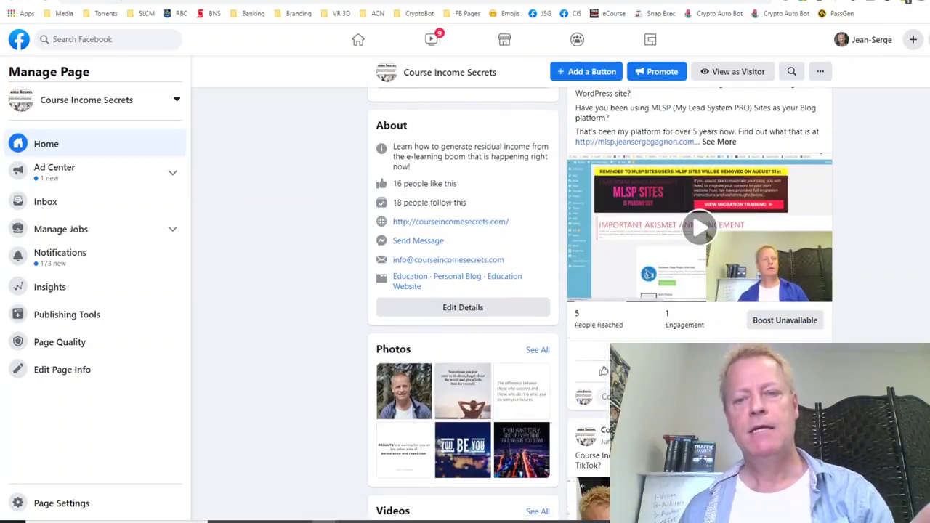
pyautogui.scroll(-4, 716, 307)
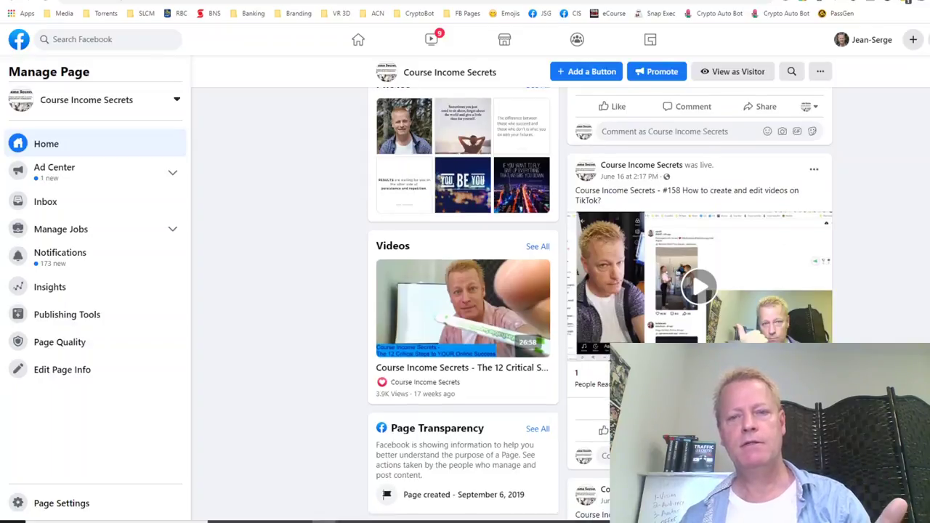
pyautogui.scroll(4, 768, 276)
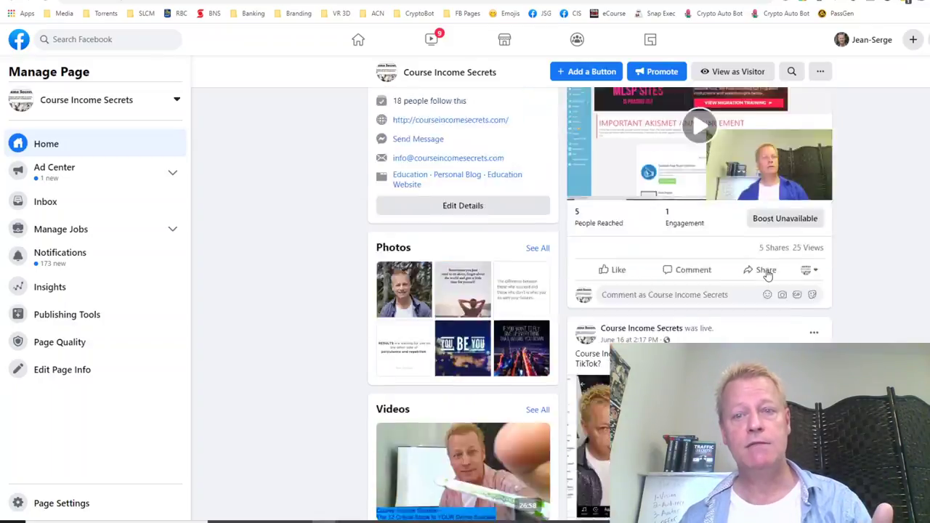
pyautogui.scroll(2, 759, 260)
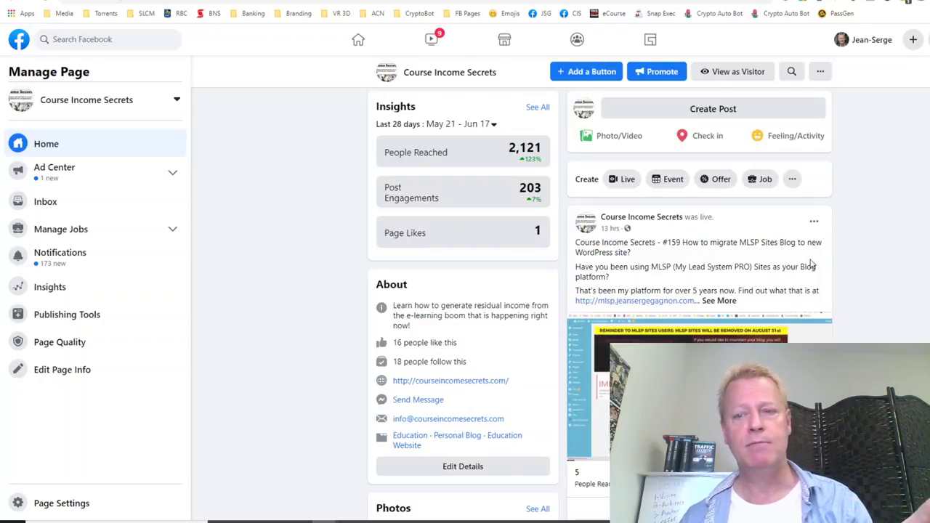
pyautogui.scroll(-3, 645, 291)
pyautogui.scroll(-2, 646, 291)
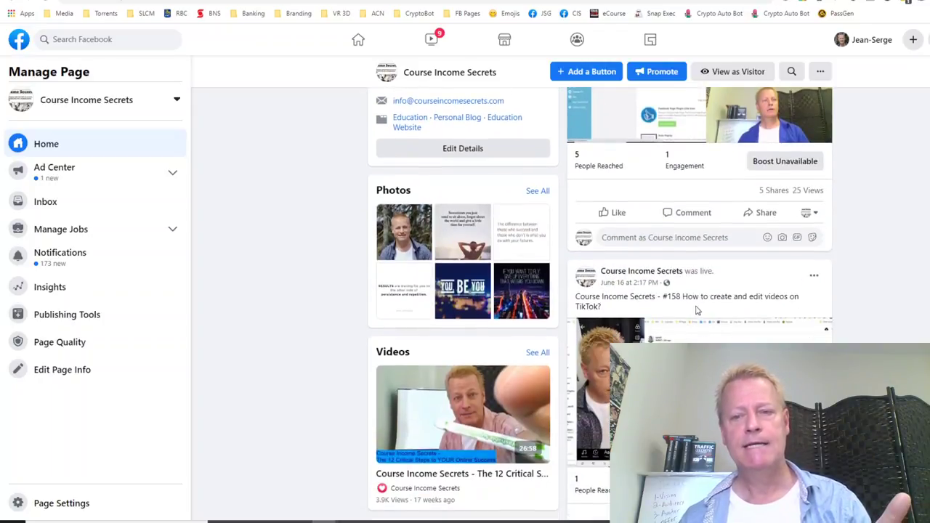
pyautogui.scroll(-5, 756, 273)
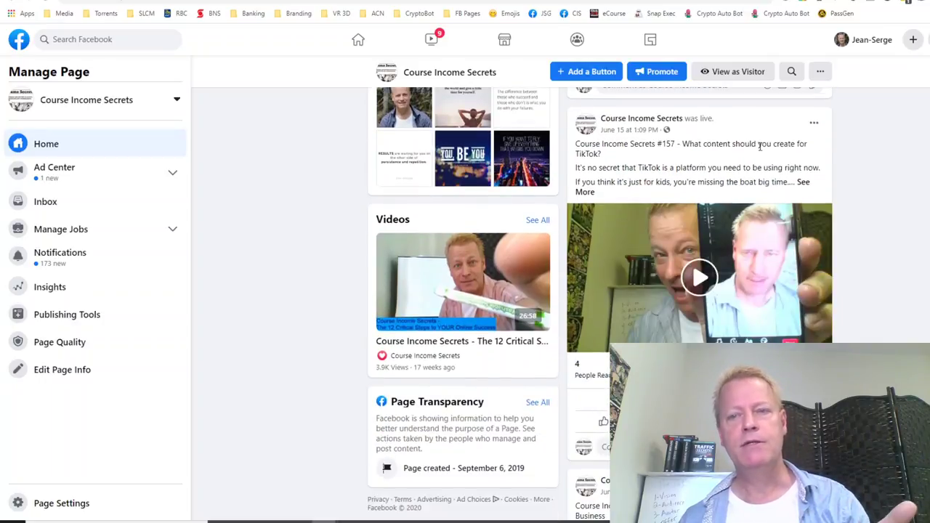
pyautogui.scroll(-3, 669, 175)
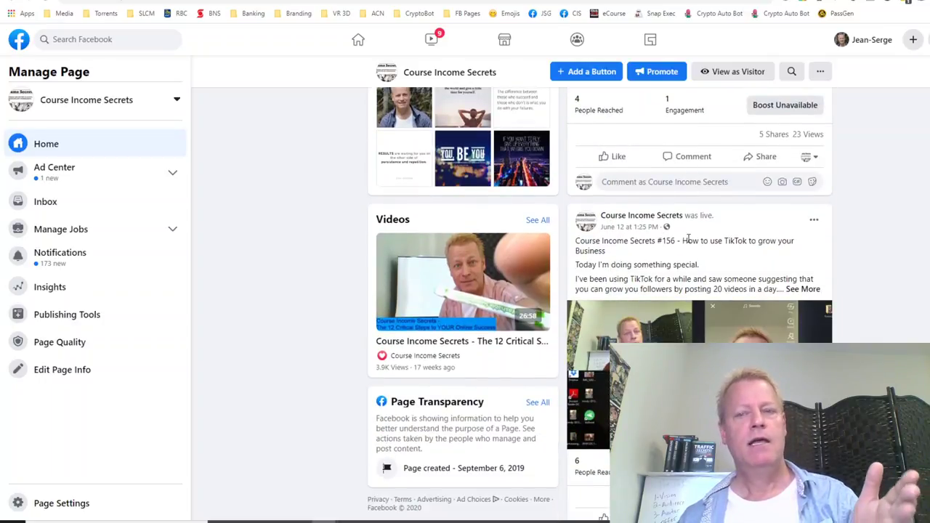
pyautogui.scroll(-4, 858, 327)
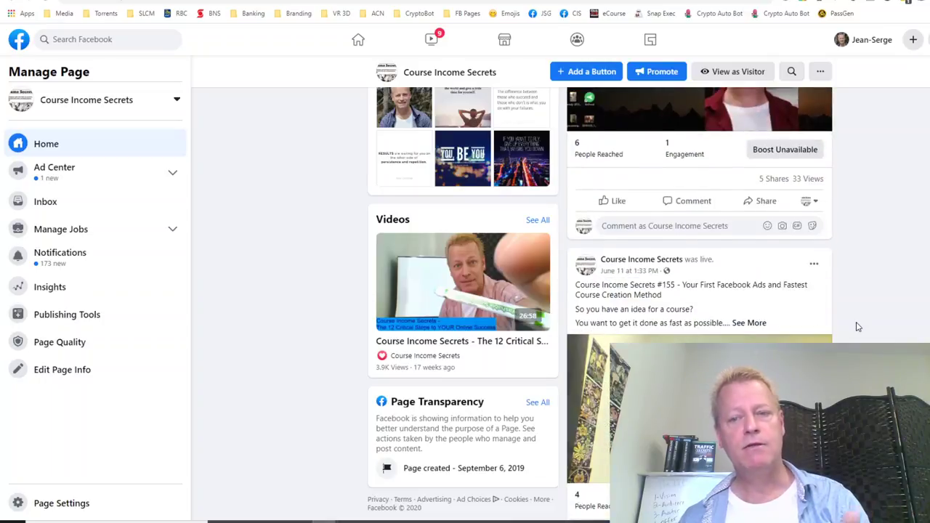
pyautogui.scroll(-1, 858, 327)
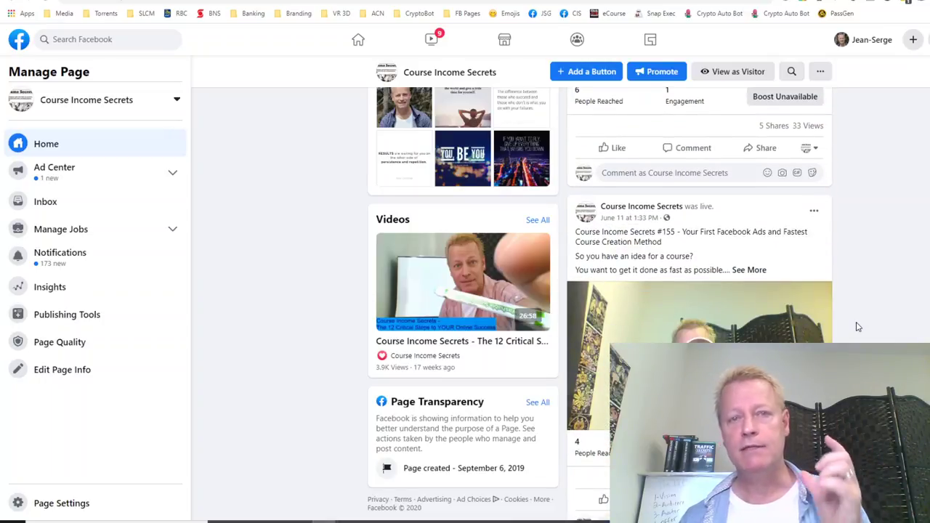
pyautogui.scroll(-2, 856, 327)
pyautogui.scroll(3, 836, 328)
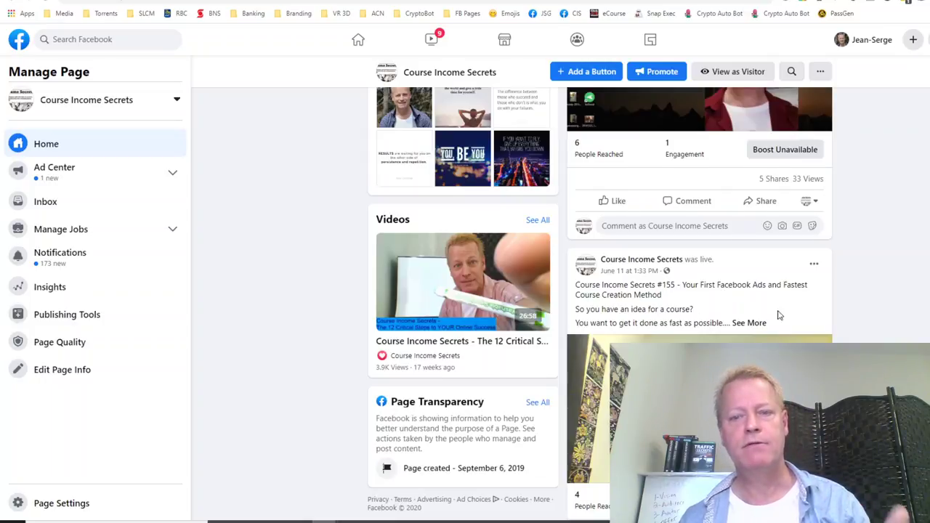
pyautogui.scroll(-7, 860, 330)
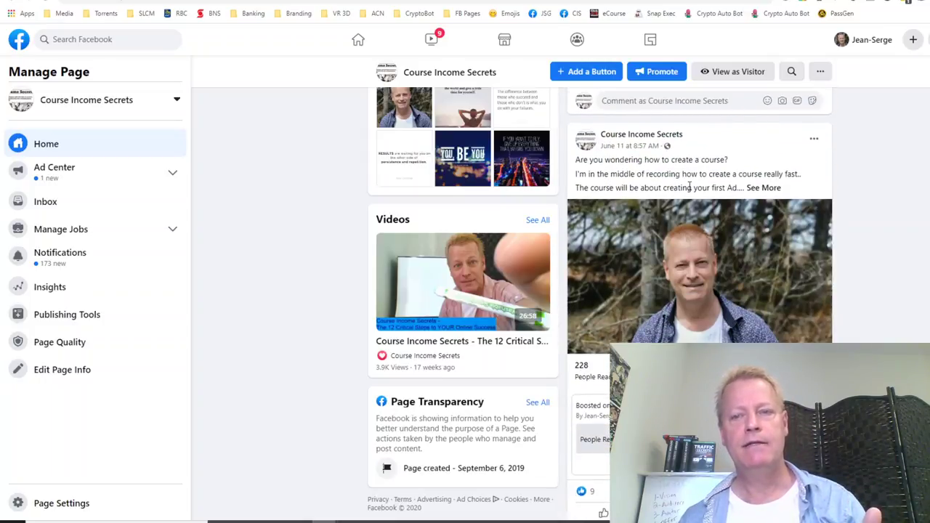
pyautogui.scroll(-4, 865, 338)
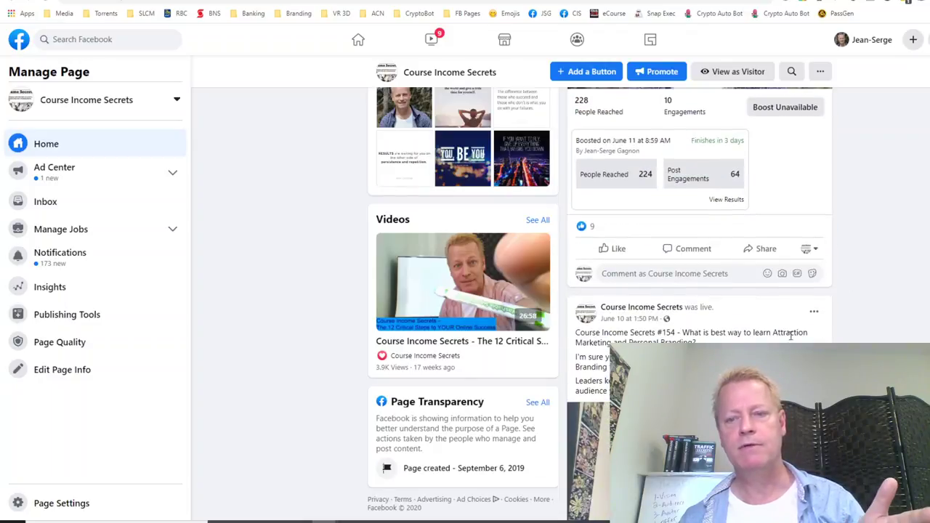
pyautogui.scroll(-6, 700, 290)
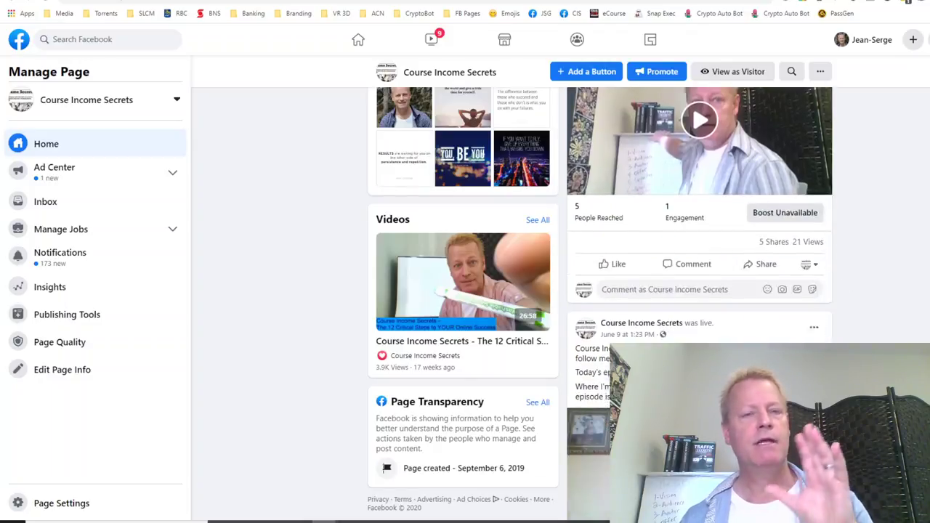
pyautogui.scroll(3, 700, 218)
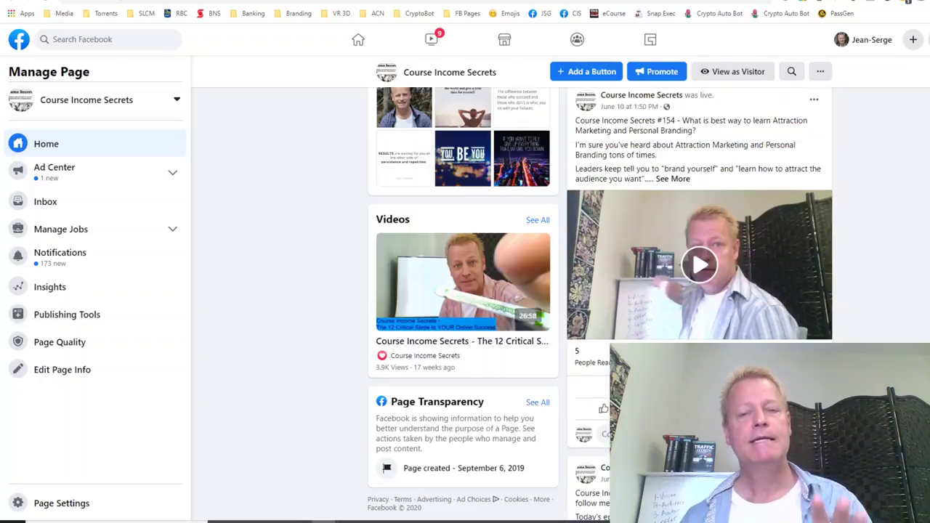
pyautogui.scroll(-3, 700, 291)
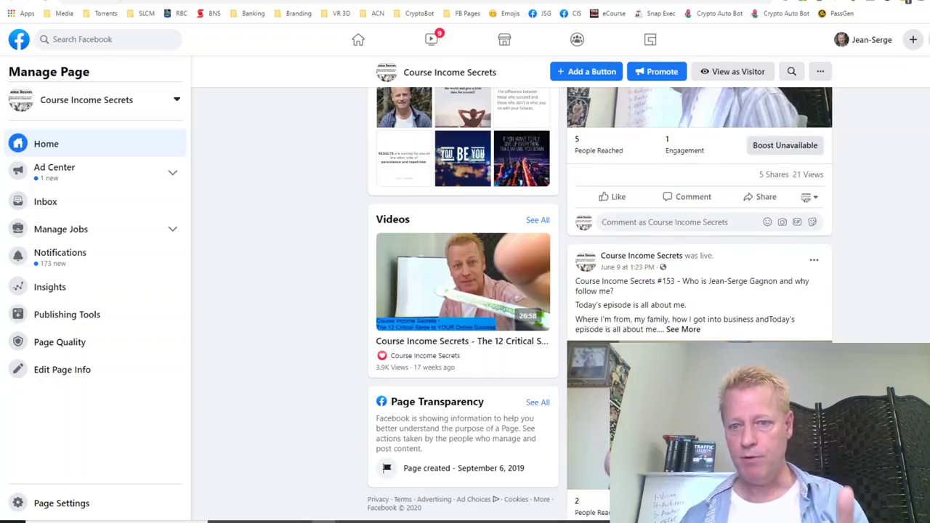
pyautogui.scroll(-3, 749, 327)
pyautogui.scroll(-4, 749, 327)
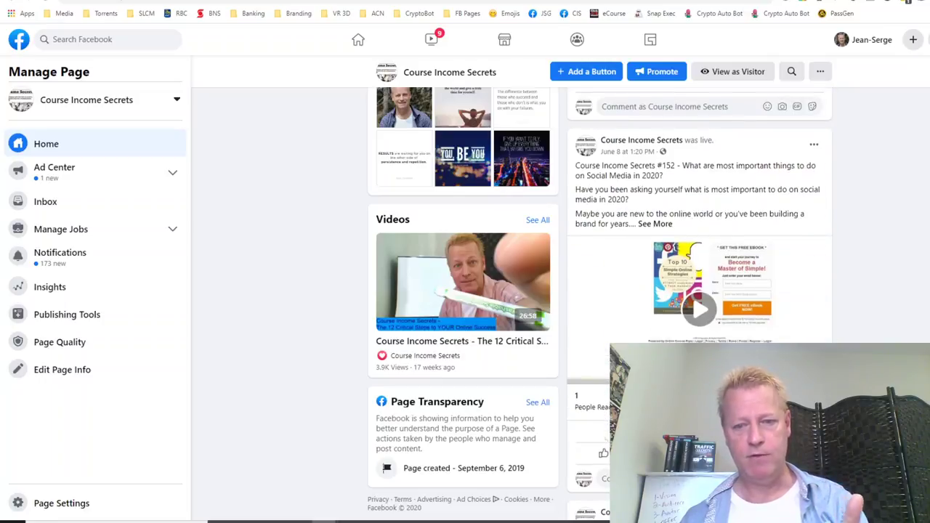
pyautogui.scroll(-5, 700, 291)
pyautogui.scroll(-20, 700, 291)
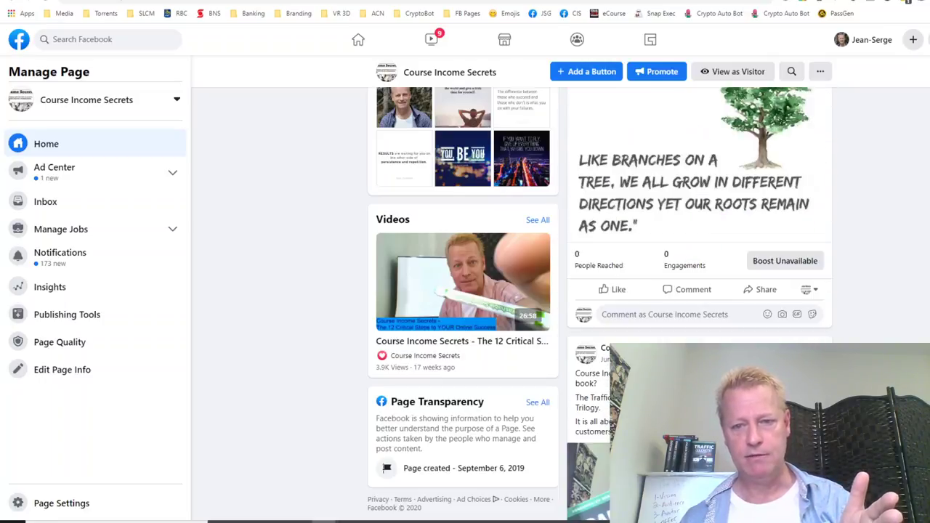
pyautogui.scroll(-10, 699, 290)
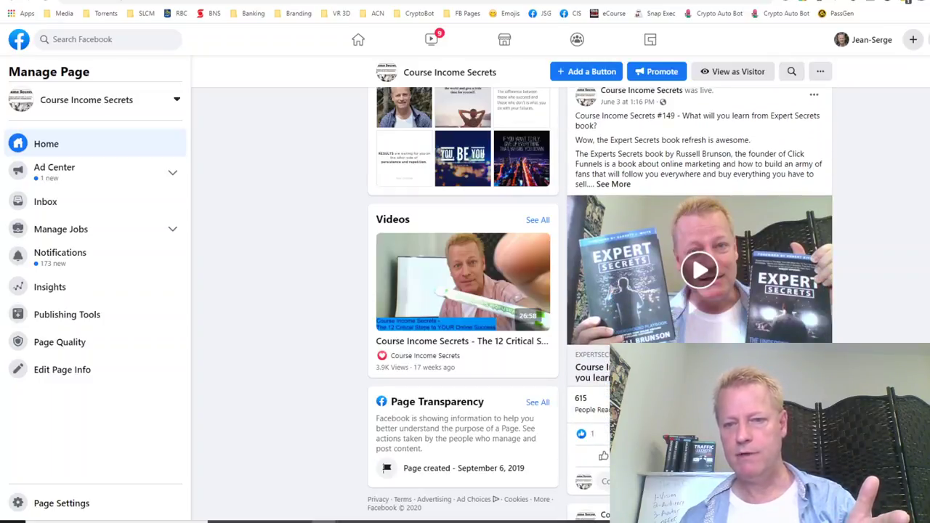
pyautogui.scroll(2, 700, 306)
pyautogui.scroll(-2, 700, 305)
pyautogui.scroll(-10, 699, 305)
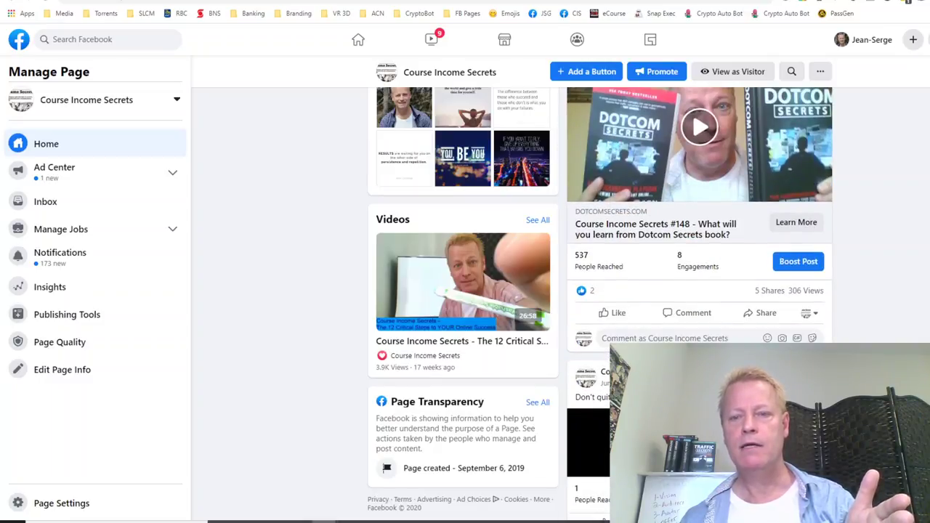
pyautogui.scroll(2, 699, 302)
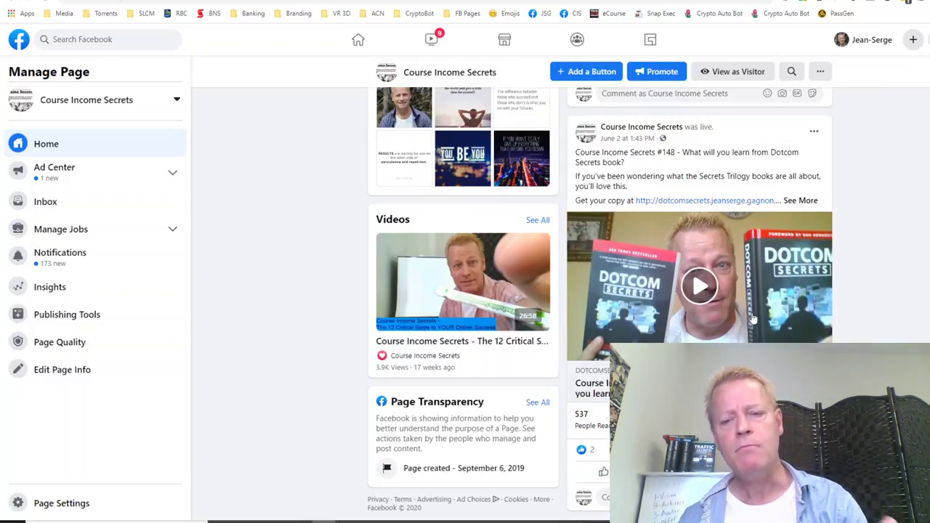
pyautogui.scroll(-2, 785, 232)
pyautogui.scroll(1, 875, 322)
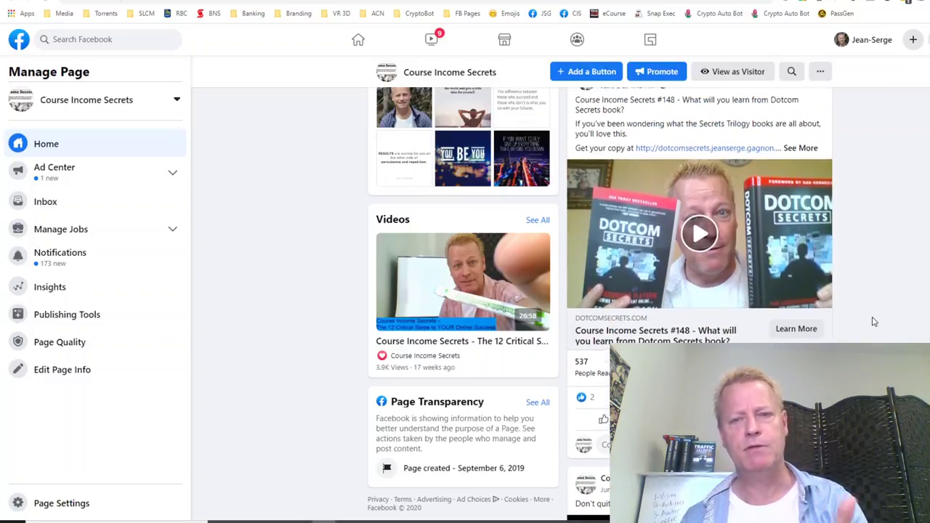
pyautogui.scroll(1, 876, 321)
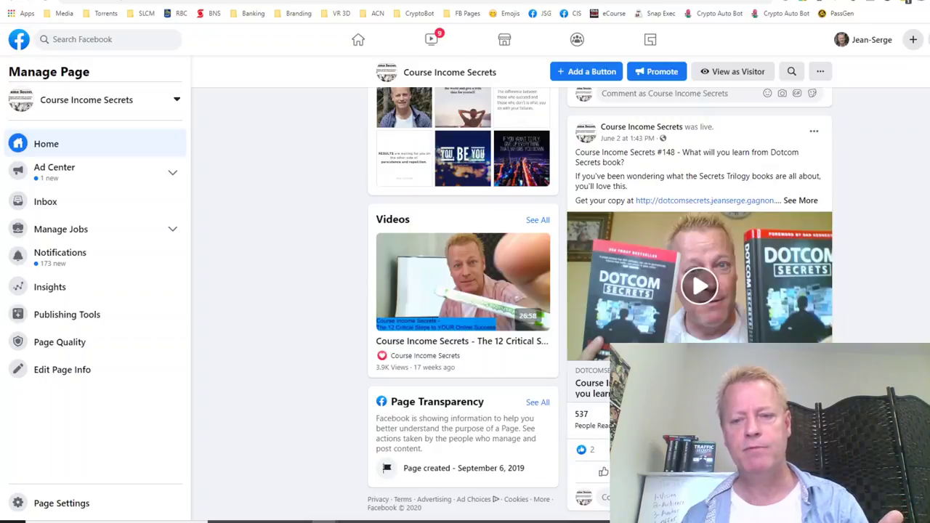
pyautogui.scroll(-6, 700, 305)
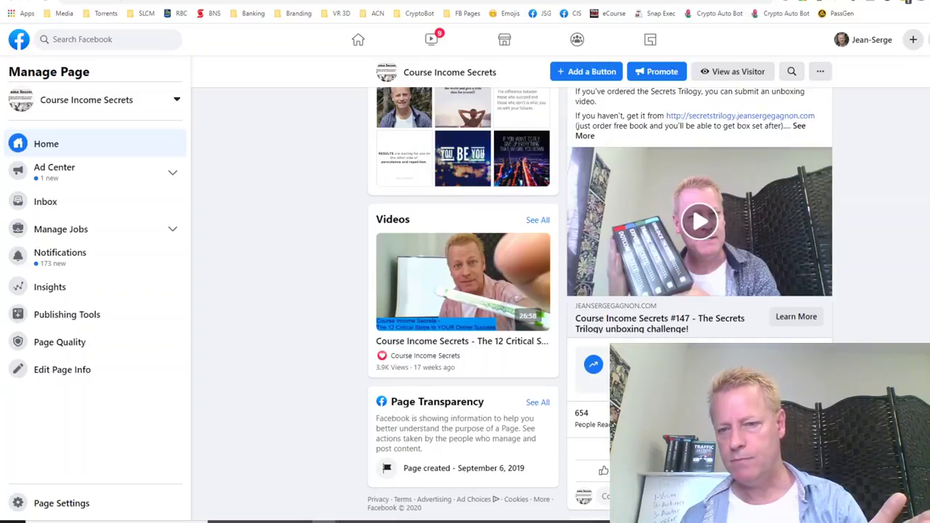
pyautogui.scroll(-10, 700, 305)
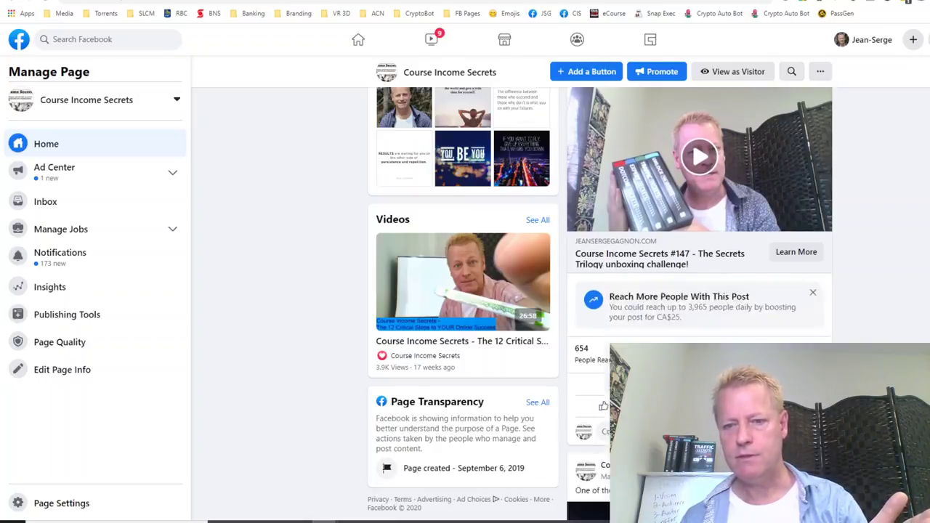
pyautogui.scroll(-10, 700, 305)
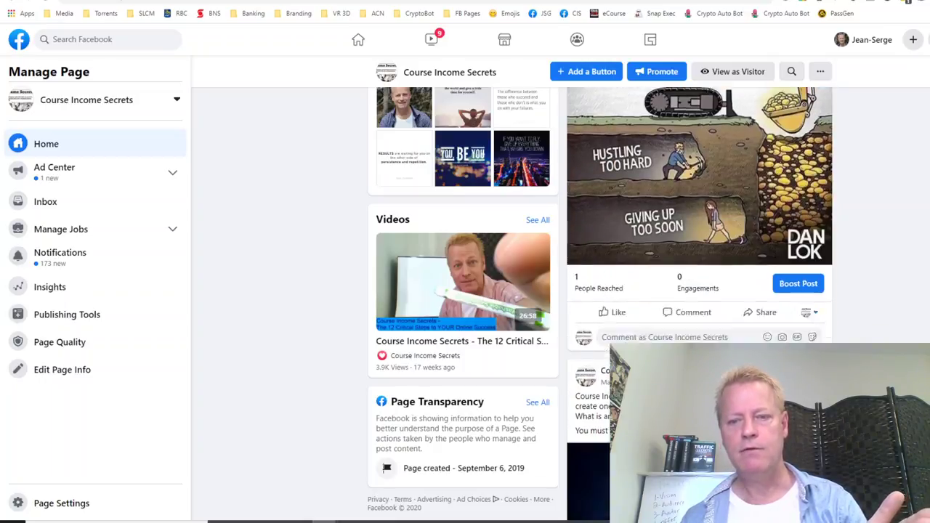
pyautogui.scroll(-4, 699, 306)
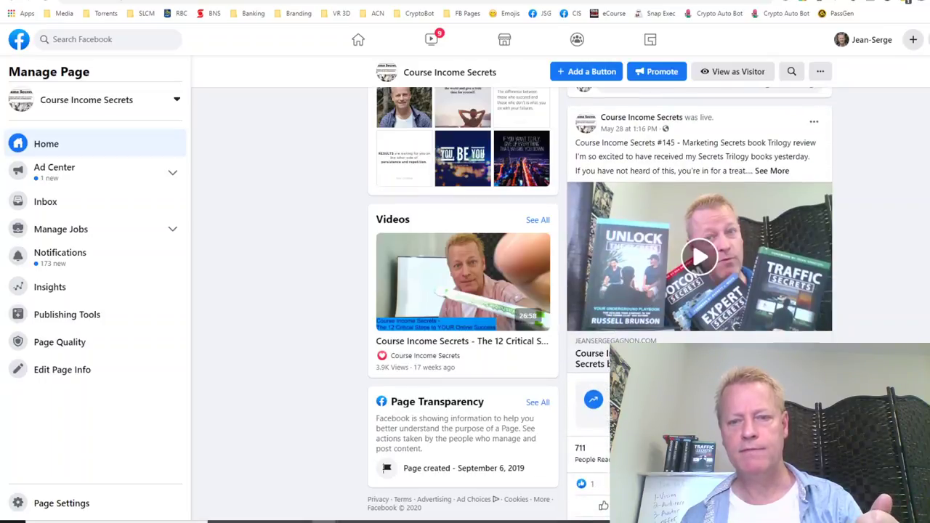
pyautogui.scroll(-2, 700, 306)
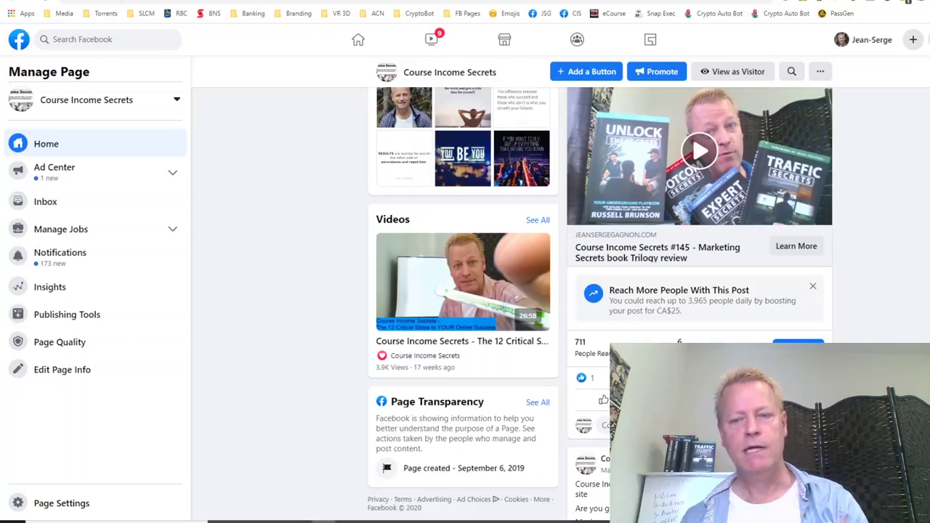
pyautogui.scroll(1, 700, 306)
pyautogui.scroll(-4, 700, 305)
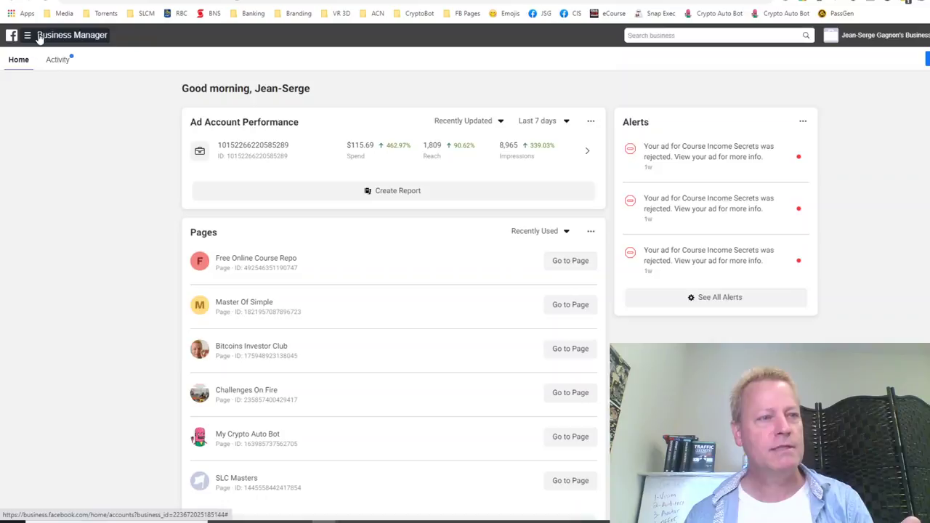
# Go from the Business Manager menu to Ads Manager's Campaigns tab for the ad account
pyautogui.click(40, 36)
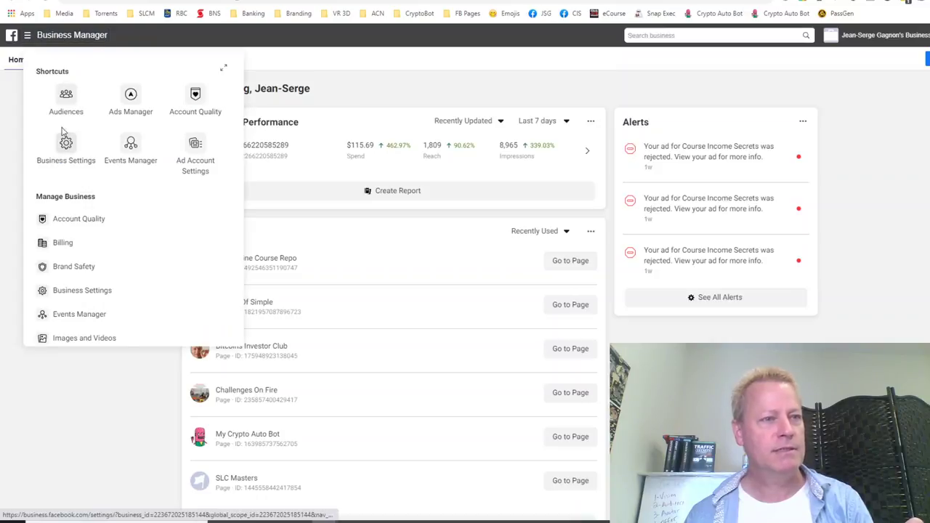
pyautogui.click(128, 99)
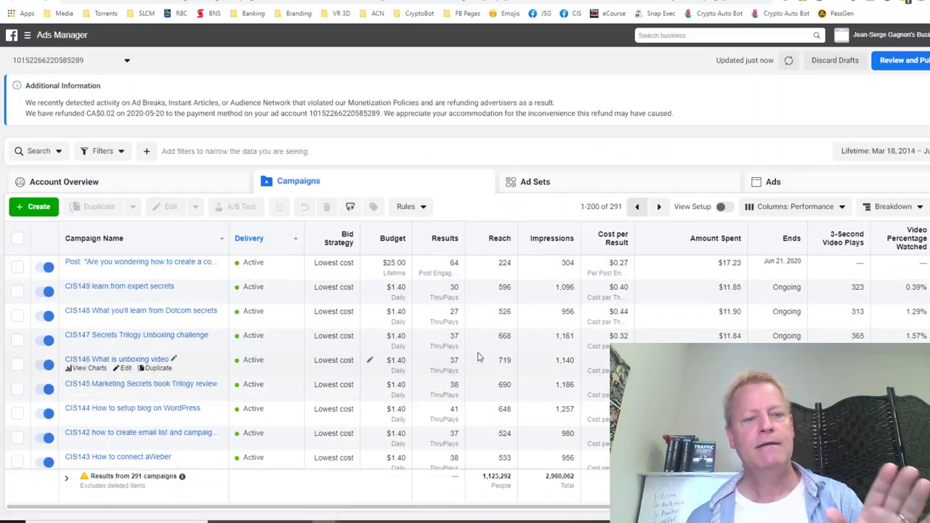
pyautogui.scroll(-1, 472, 349)
pyautogui.scroll(1, 481, 334)
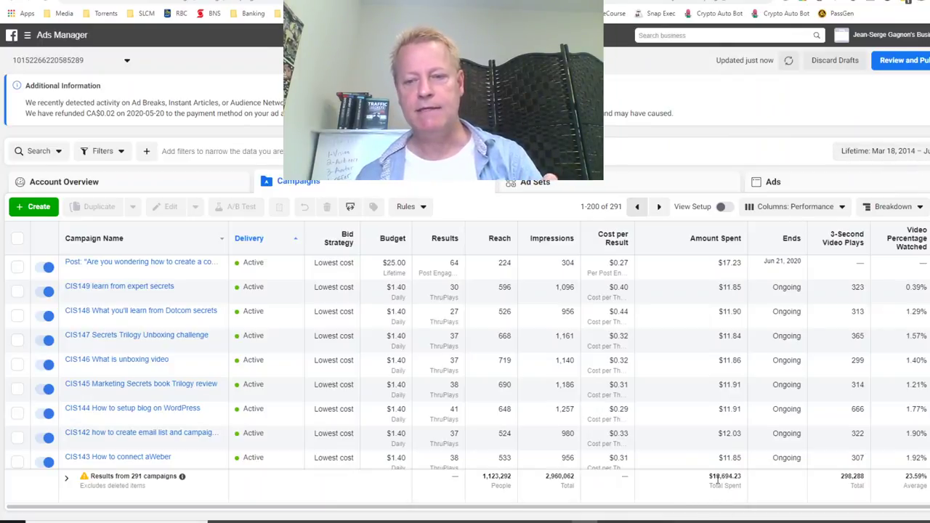
pyautogui.click(883, 150)
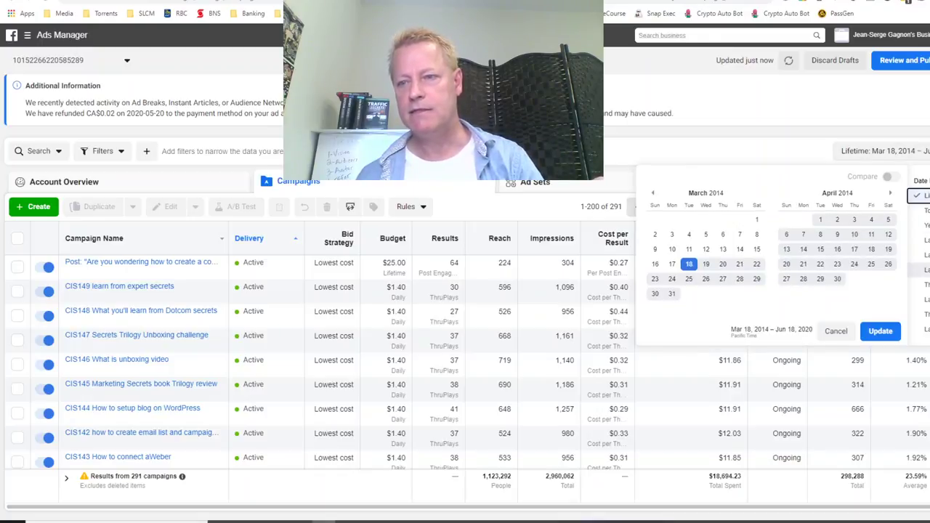
pyautogui.click(921, 269)
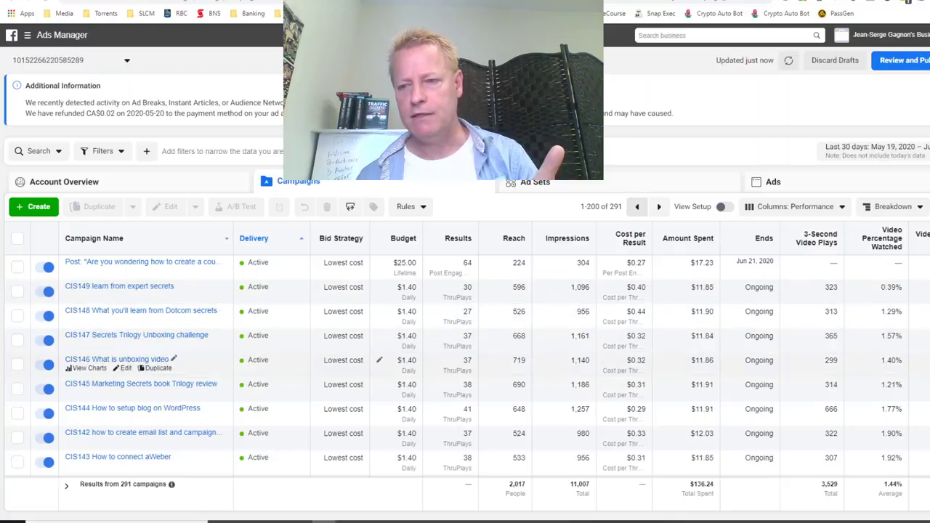
pyautogui.scroll(-3, 465, 363)
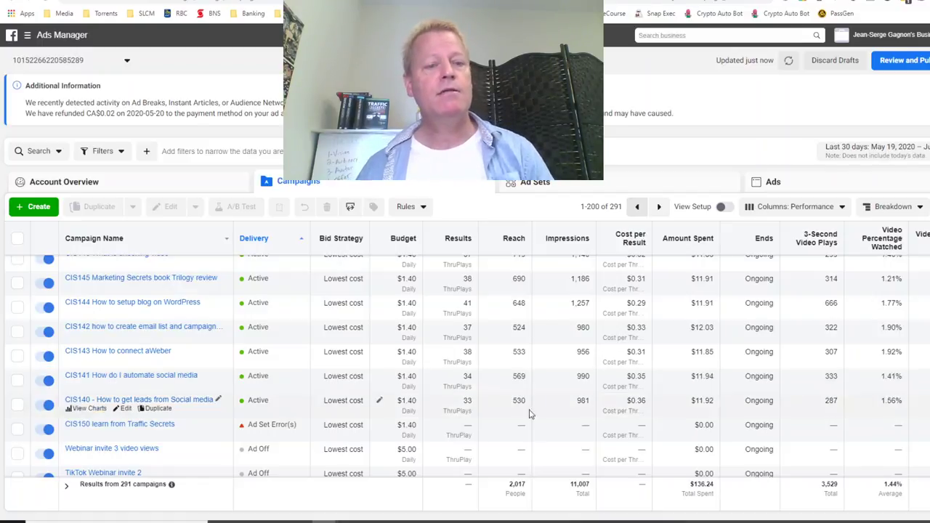
pyautogui.scroll(1, 240, 365)
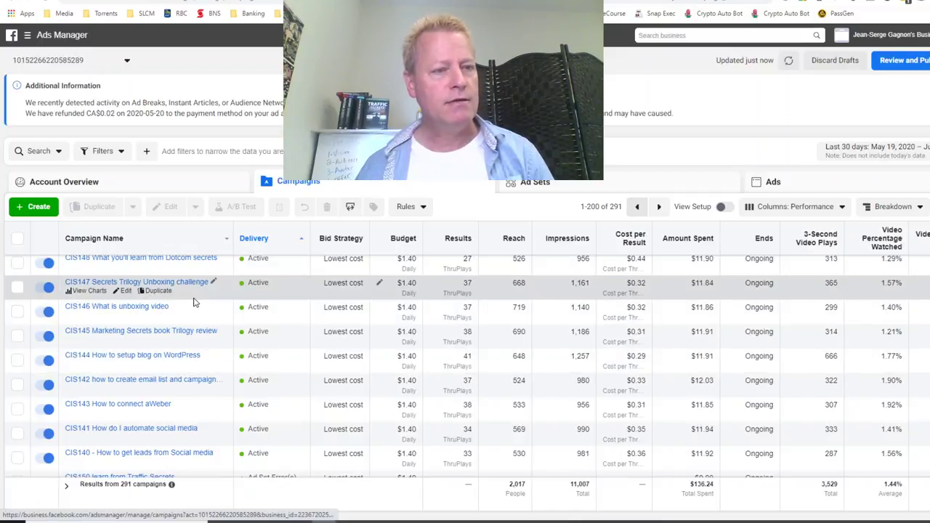
pyautogui.scroll(2, 195, 298)
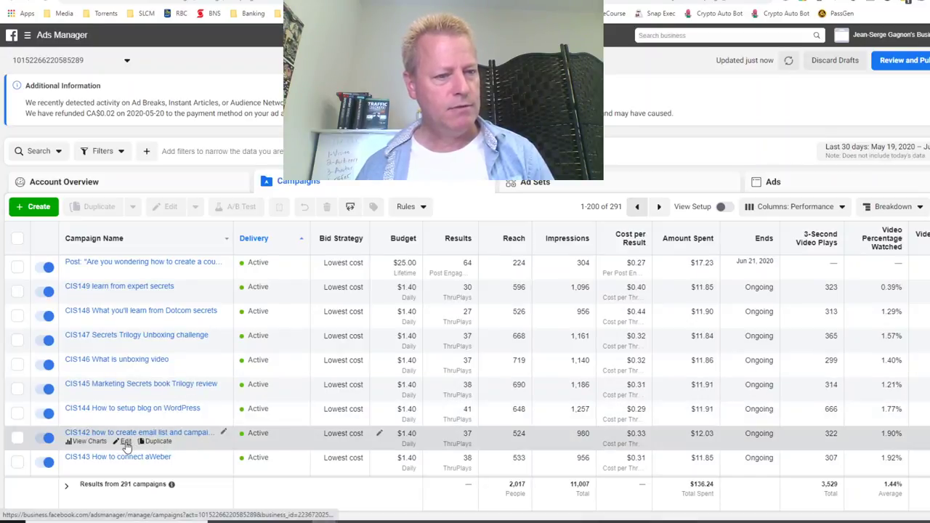
# Open the CIS142 ad set and confirm its saved audience 'Women who like GaryVee', then collapse the pane
pyautogui.click(245, 444)
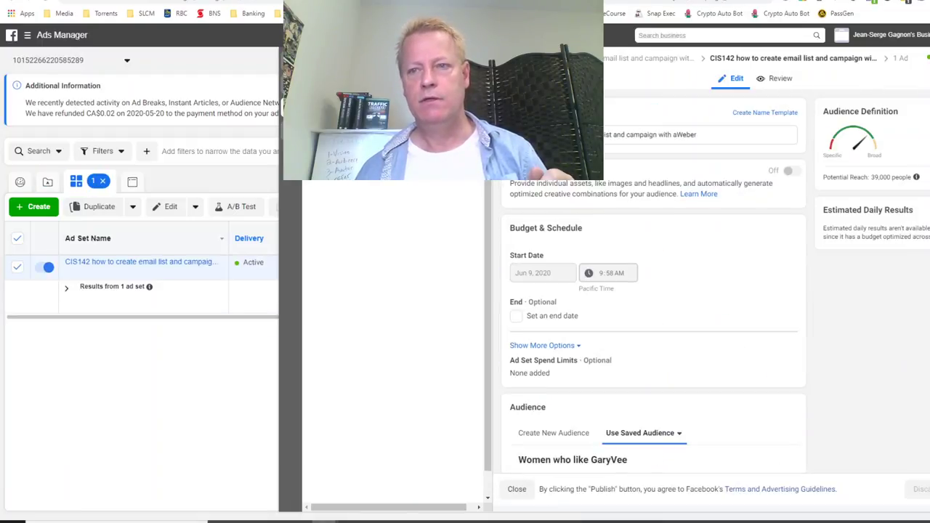
pyautogui.scroll(-4, 731, 318)
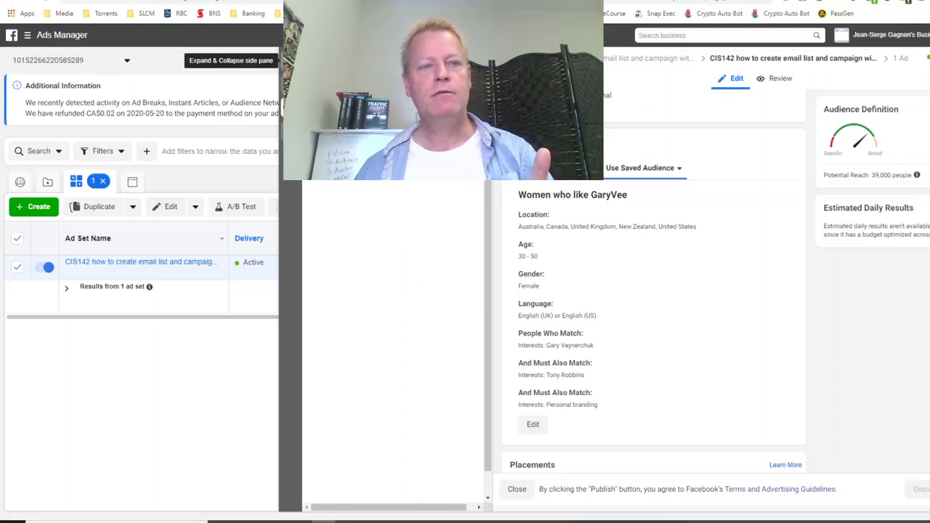
pyautogui.click(287, 62)
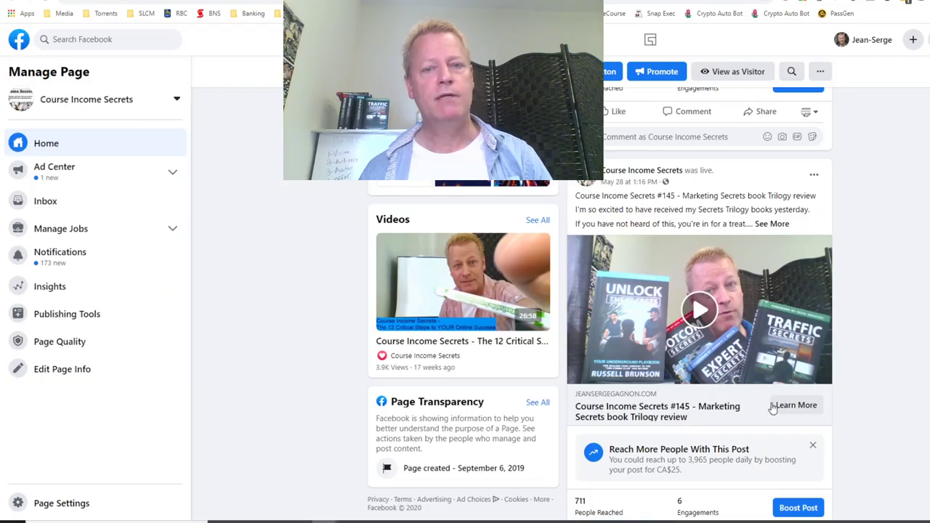
pyautogui.scroll(-5, 846, 307)
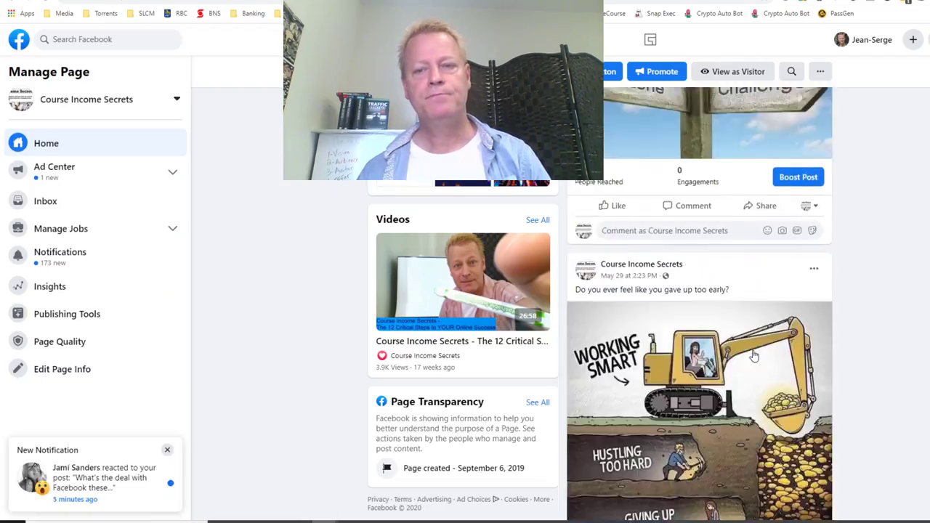
pyautogui.scroll(10, 846, 306)
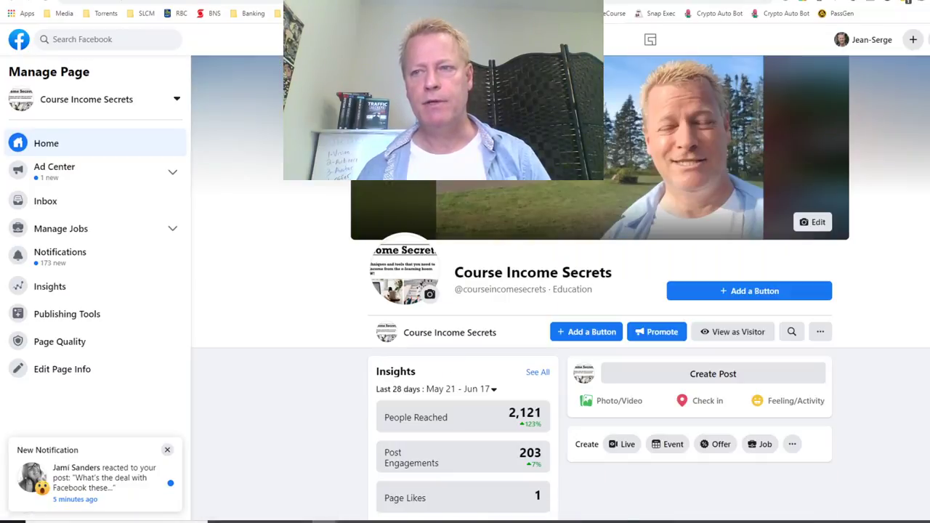
pyautogui.scroll(-10, 764, 419)
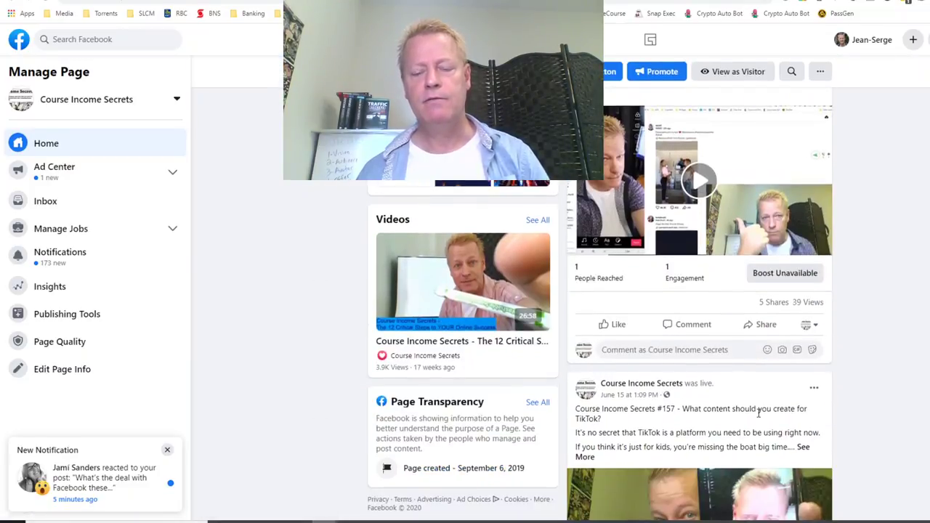
pyautogui.scroll(-1, 685, 221)
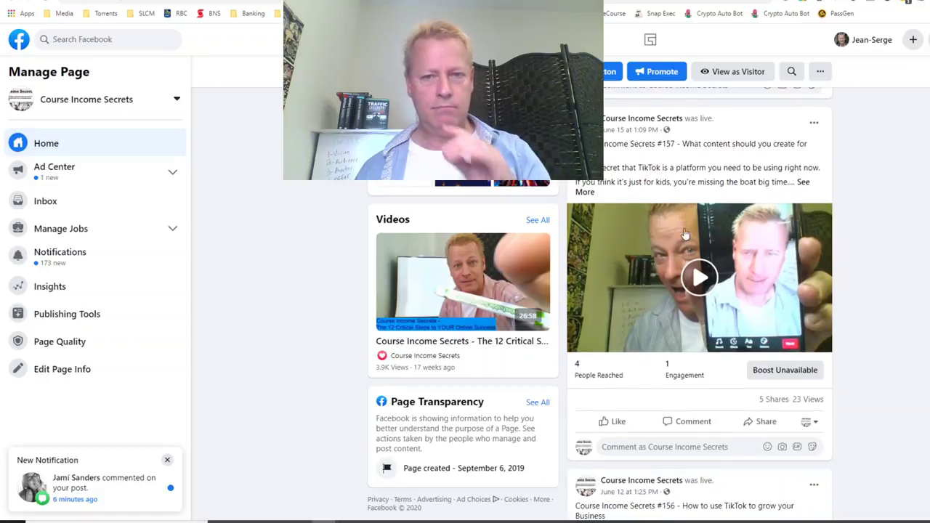
pyautogui.scroll(-4, 687, 306)
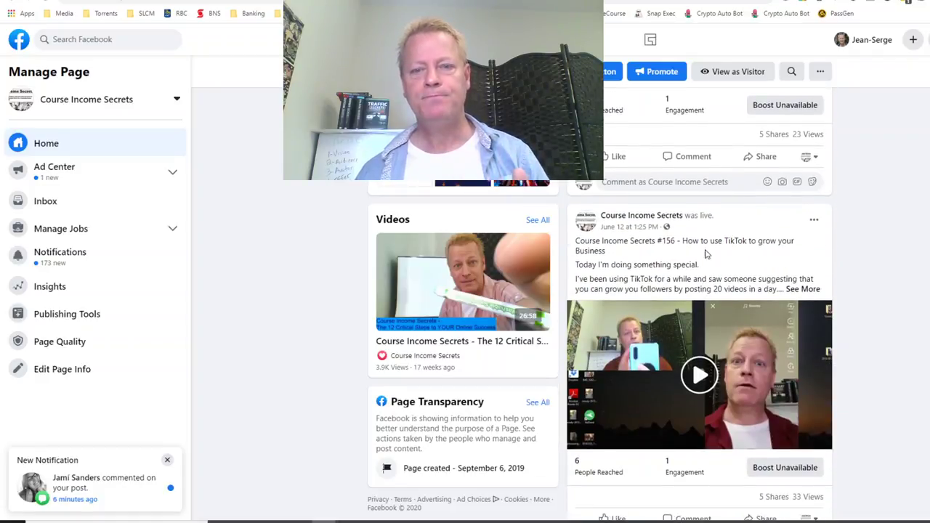
pyautogui.scroll(-4, 687, 306)
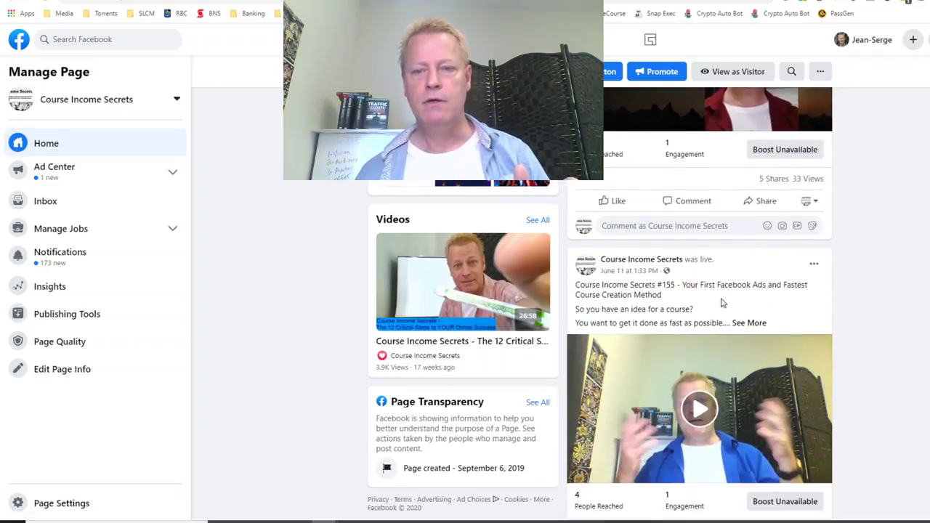
pyautogui.scroll(3, 764, 291)
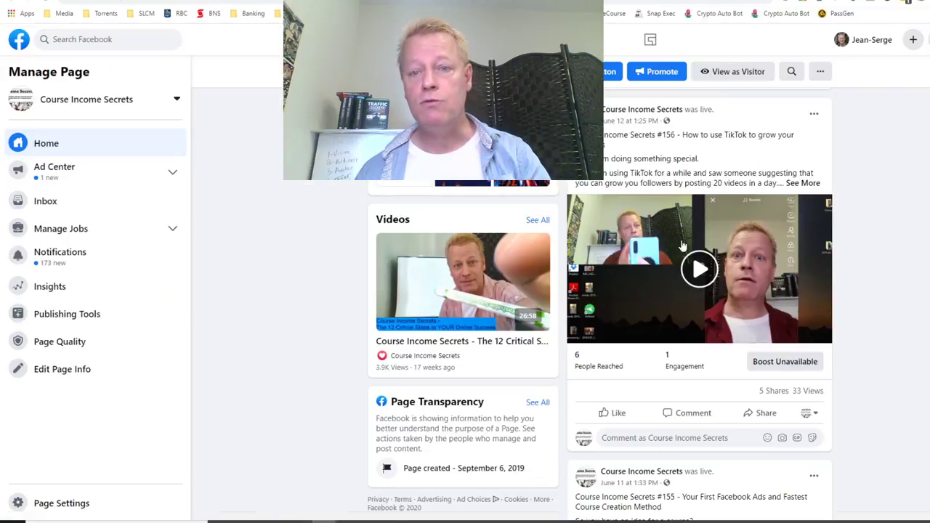
pyautogui.scroll(-1, 768, 312)
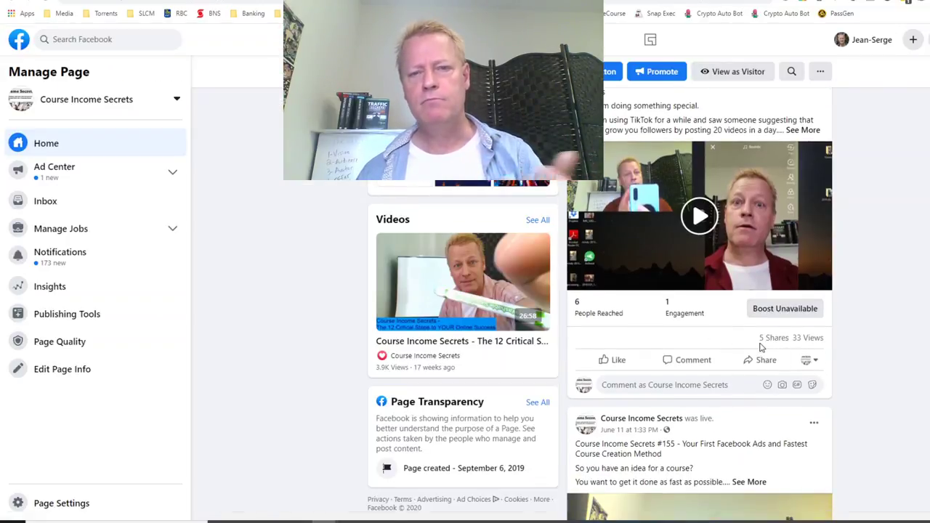
pyautogui.scroll(1, 760, 350)
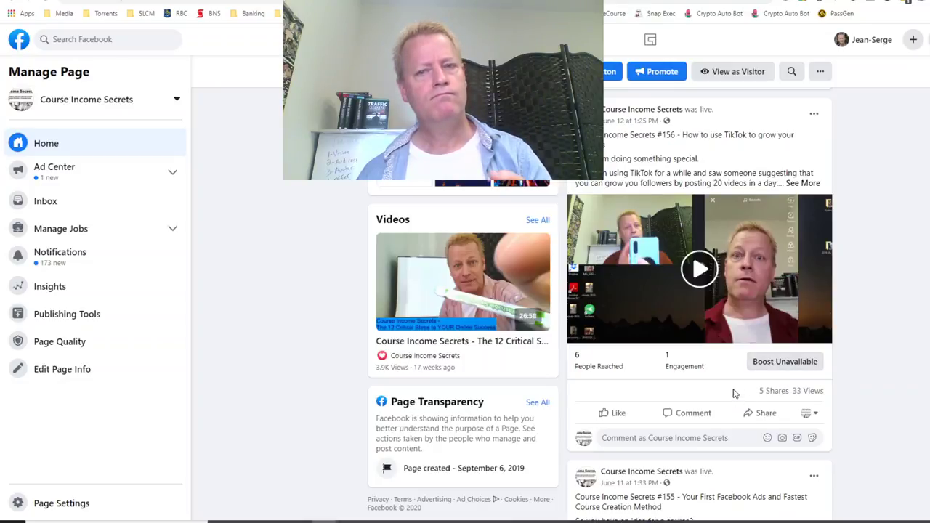
pyautogui.scroll(-5, 694, 412)
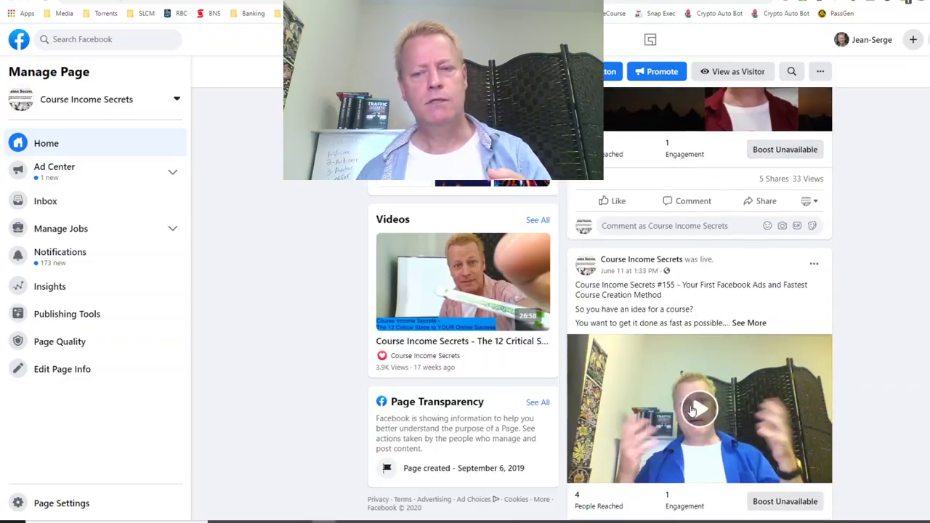
pyautogui.scroll(-20, 692, 411)
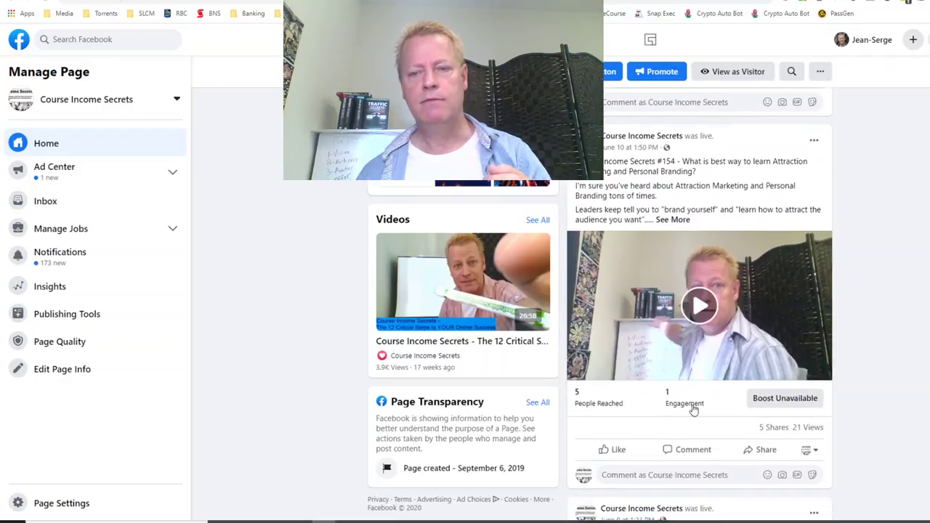
pyautogui.scroll(-9, 694, 409)
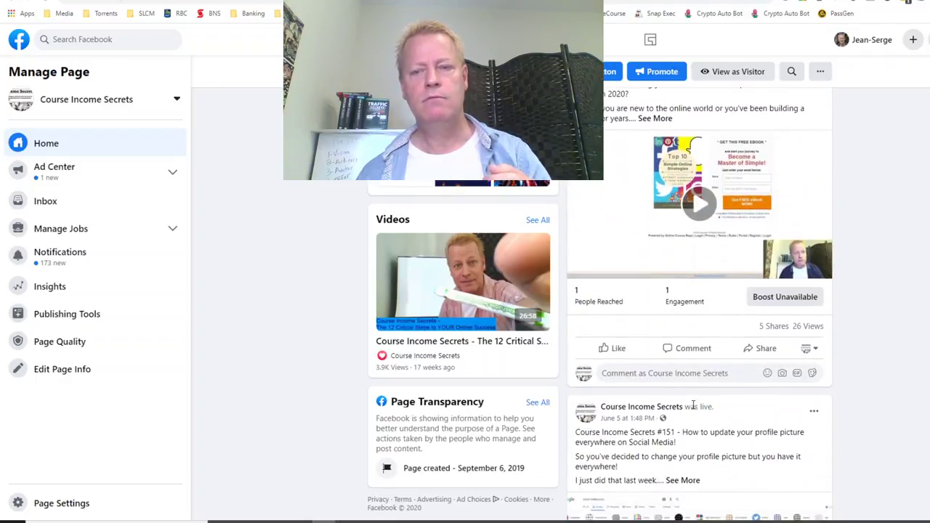
pyautogui.scroll(-6, 694, 410)
pyautogui.scroll(9, 692, 411)
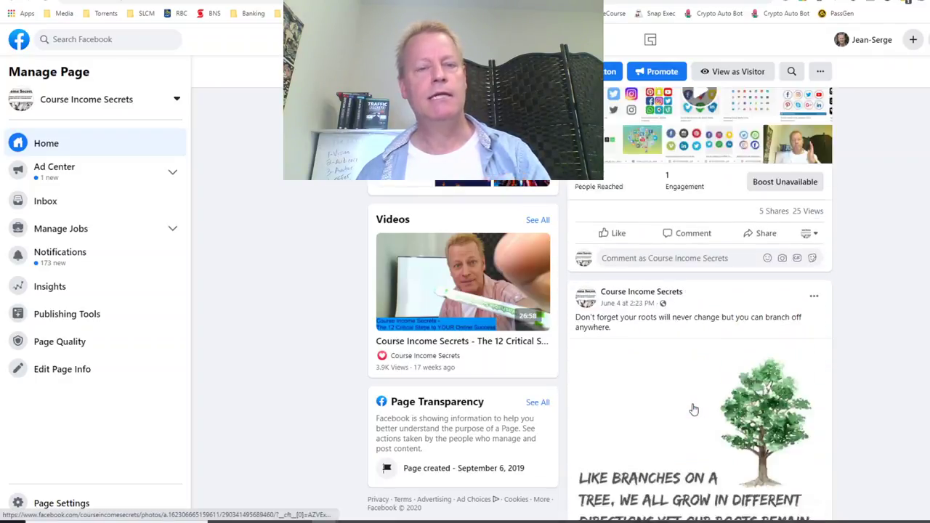
pyautogui.scroll(8, 693, 404)
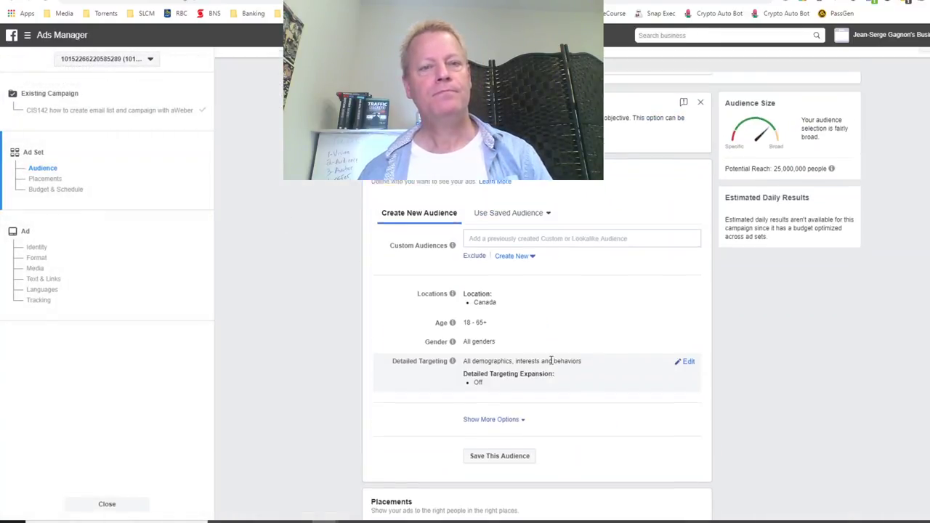
# Review the new ad set's $2.74 minimum budget error and go back to the campaign step
pyautogui.scroll(1, 552, 359)
pyautogui.scroll(-1, 448, 278)
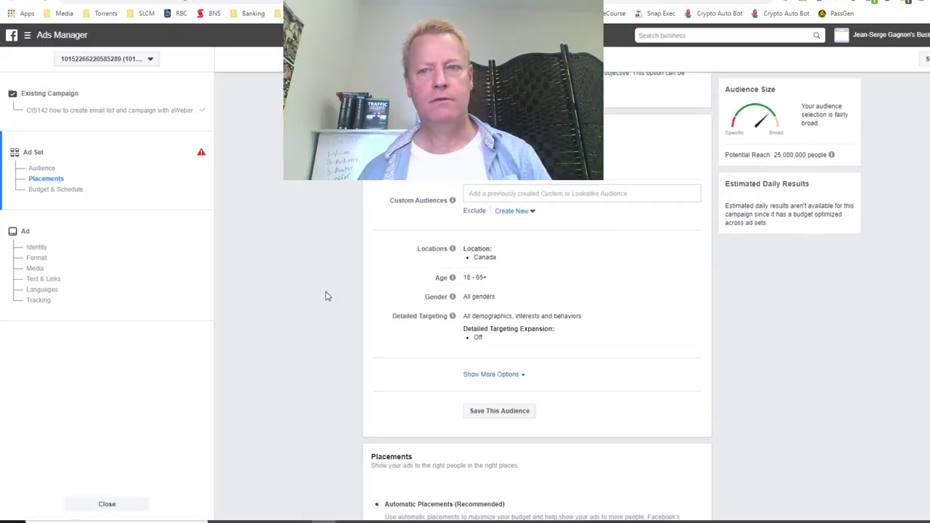
pyautogui.scroll(-10, 317, 314)
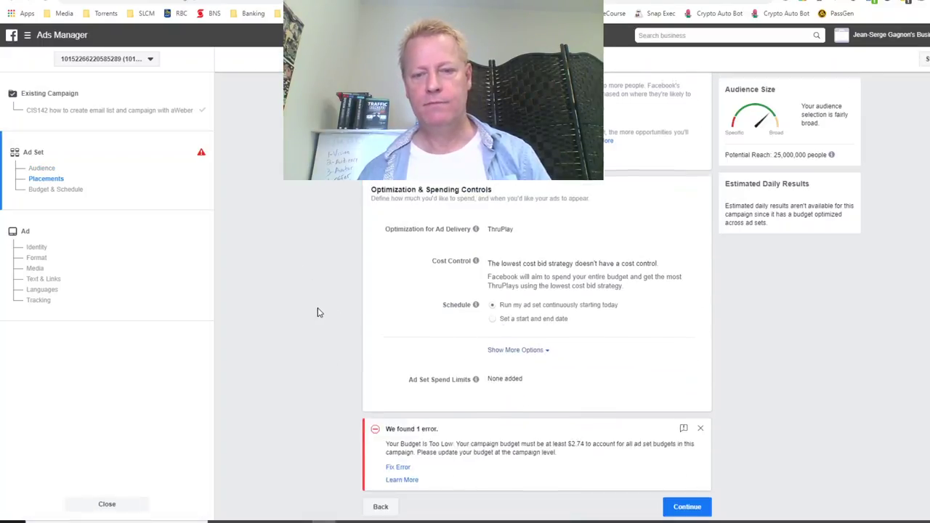
pyautogui.click(380, 506)
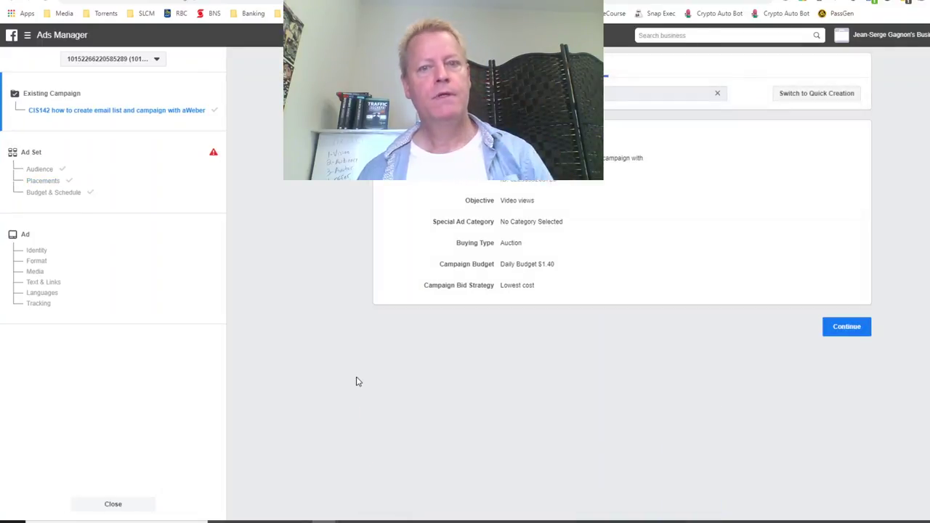
# Clear the chosen existing campaign and select Video views as the objective
pyautogui.click(718, 93)
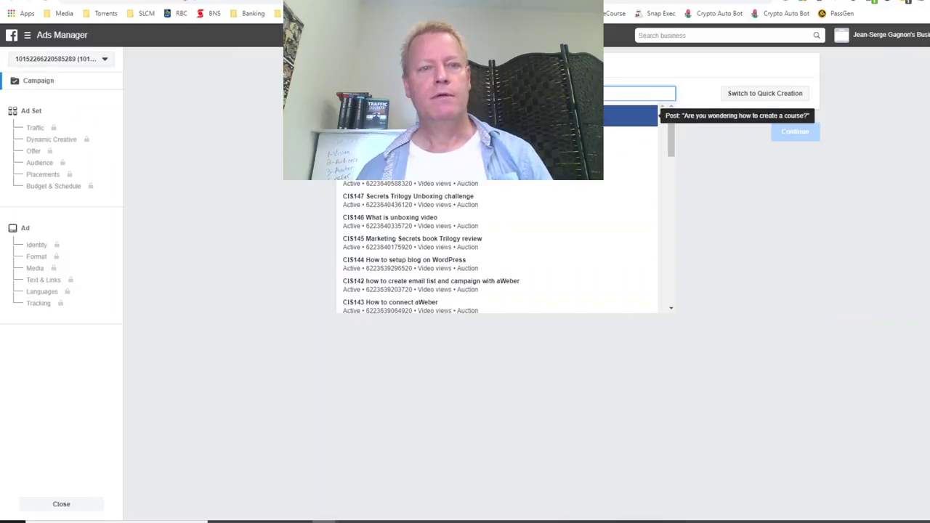
pyautogui.click(277, 172)
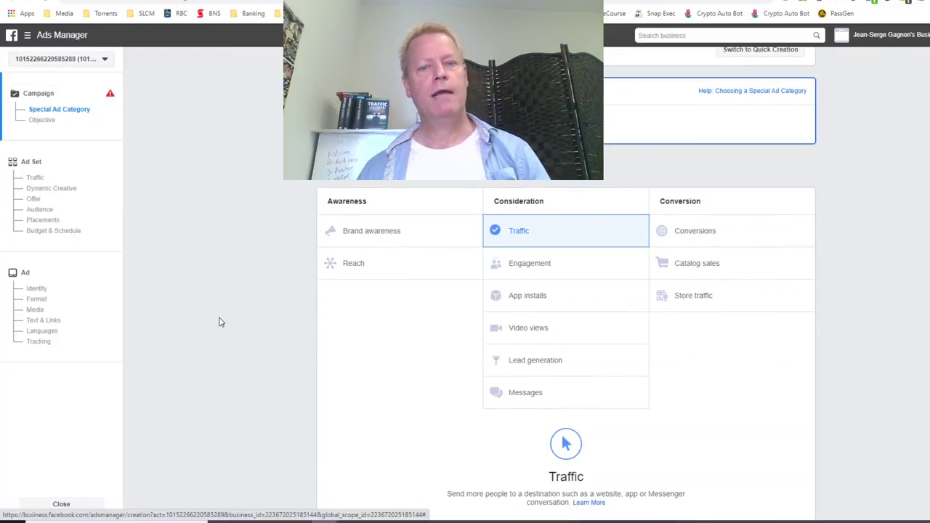
pyautogui.click(538, 333)
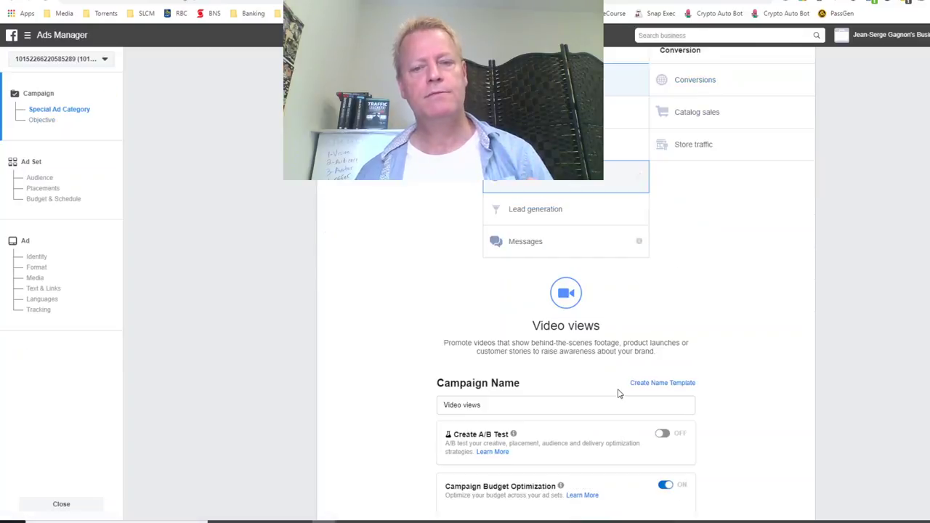
pyautogui.scroll(-3, 778, 391)
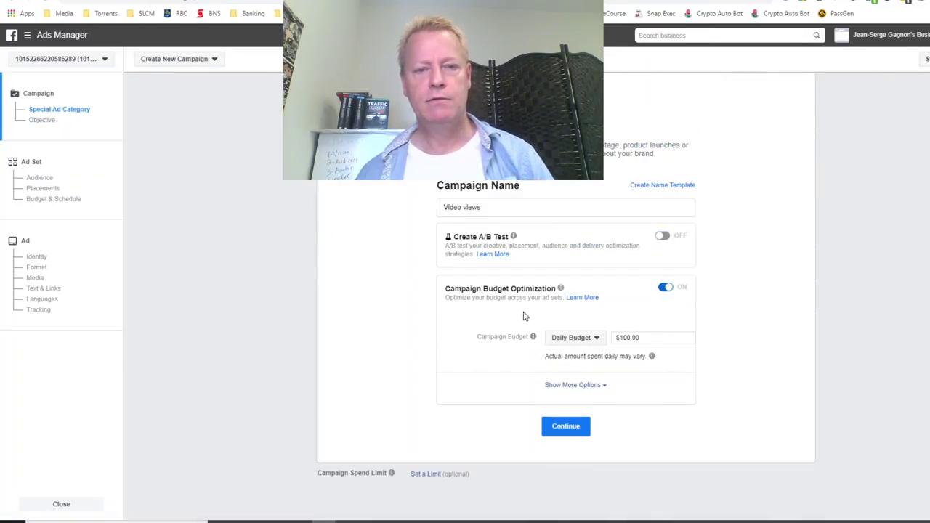
# Set the campaign's daily budget to $1.40
pyautogui.click(661, 339)
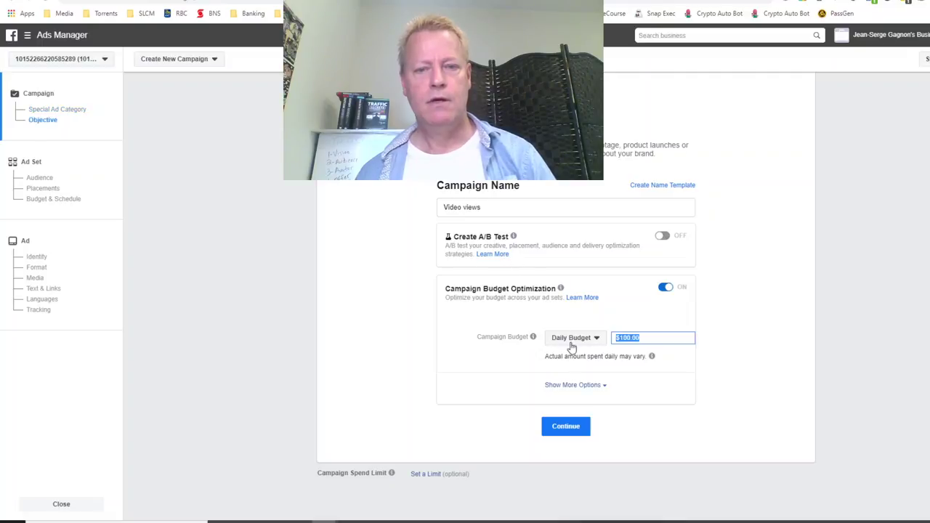
pyautogui.write('1.4')
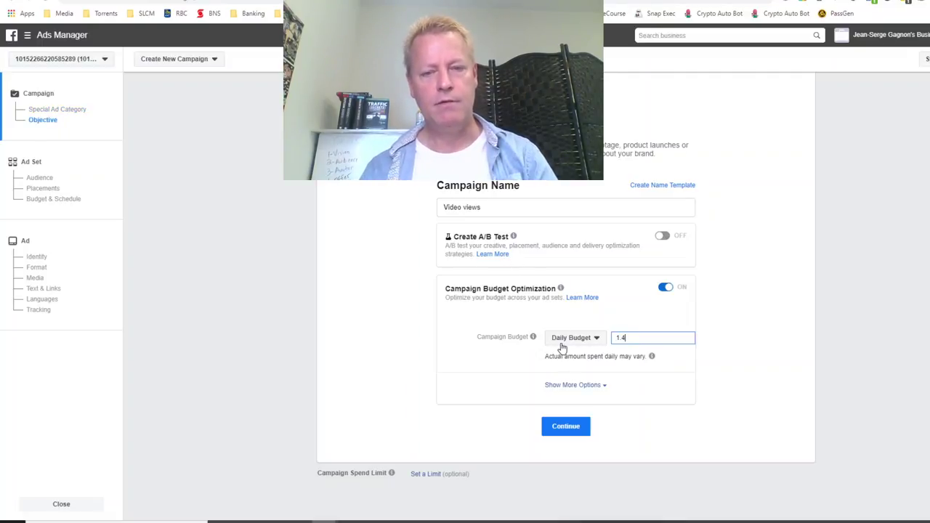
pyautogui.click(561, 349)
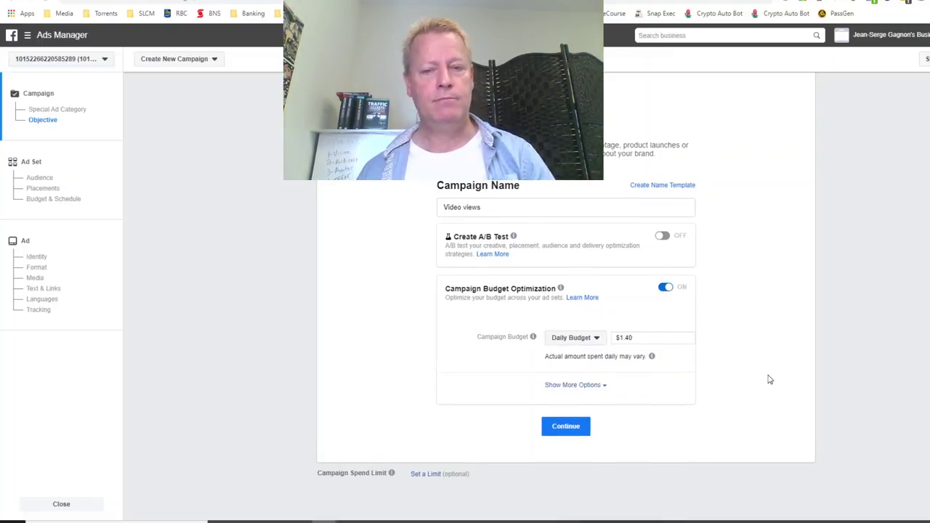
# Replace the campaign name with 'cis15'
pyautogui.scroll(4, 769, 379)
pyautogui.scroll(-4, 767, 376)
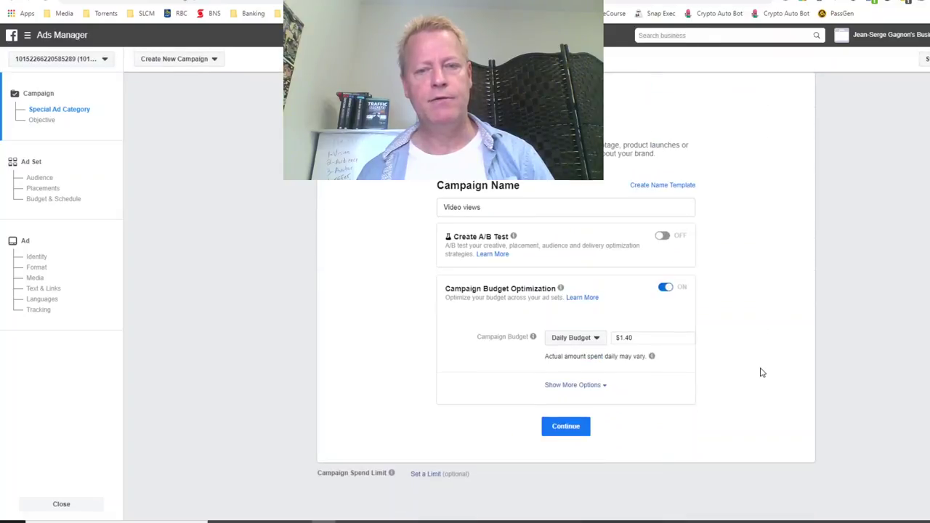
pyautogui.scroll(2, 761, 372)
pyautogui.click(491, 260)
pyautogui.tripleClick(491, 260)
pyautogui.write('cis15')
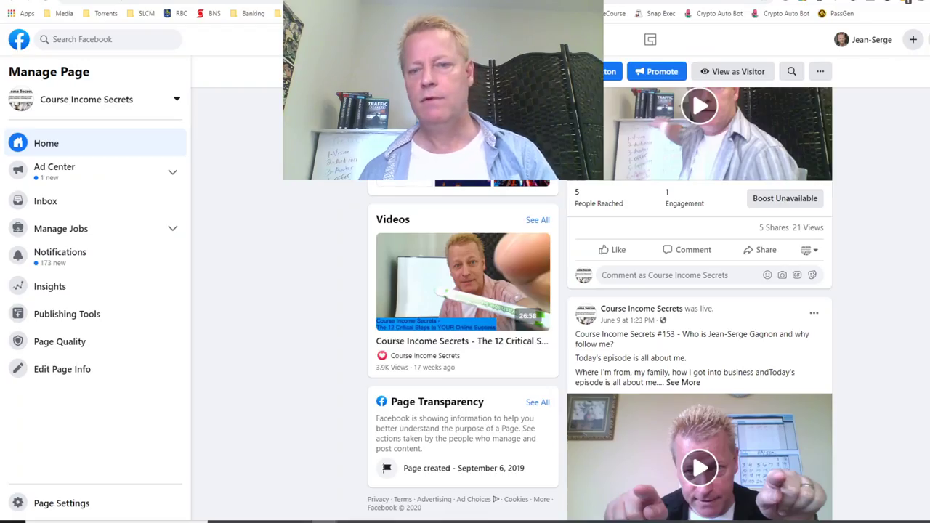
# Locate the episode #156 TikTok post in the Course Income Secrets feed, then return to Ads Manager
pyautogui.scroll(2, 753, 342)
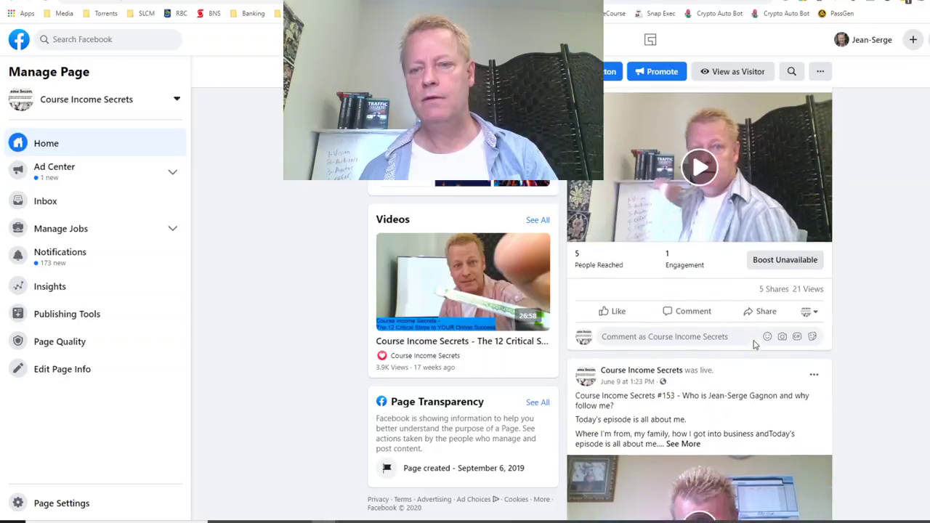
pyautogui.scroll(-7, 756, 345)
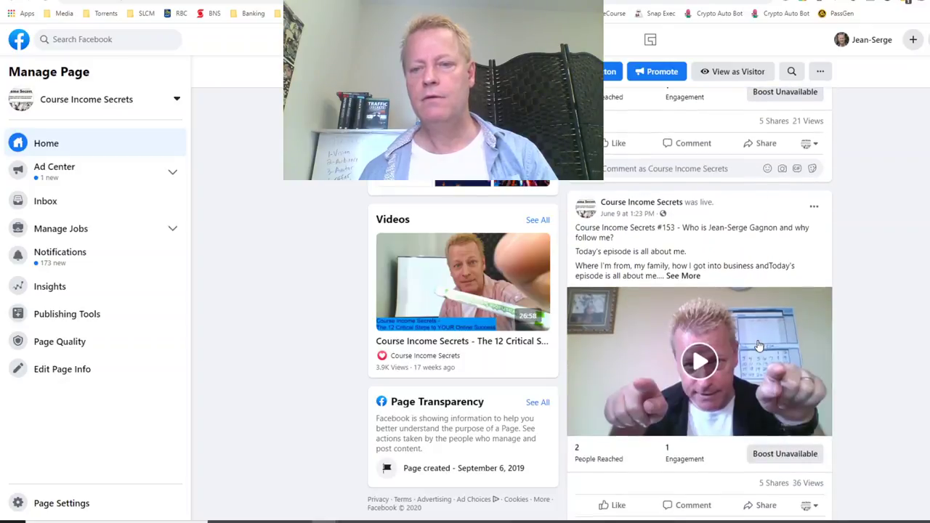
pyautogui.scroll(8, 758, 345)
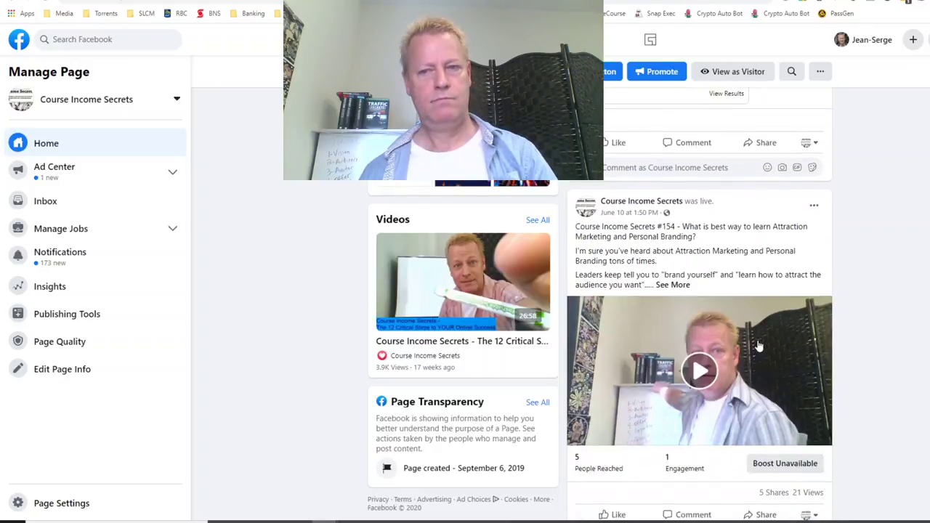
pyautogui.scroll(10, 758, 346)
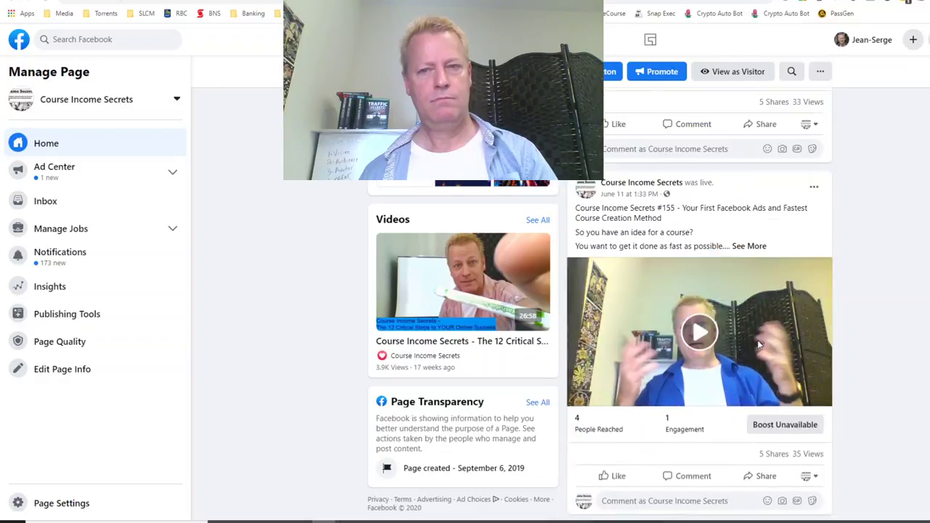
pyautogui.scroll(2, 759, 346)
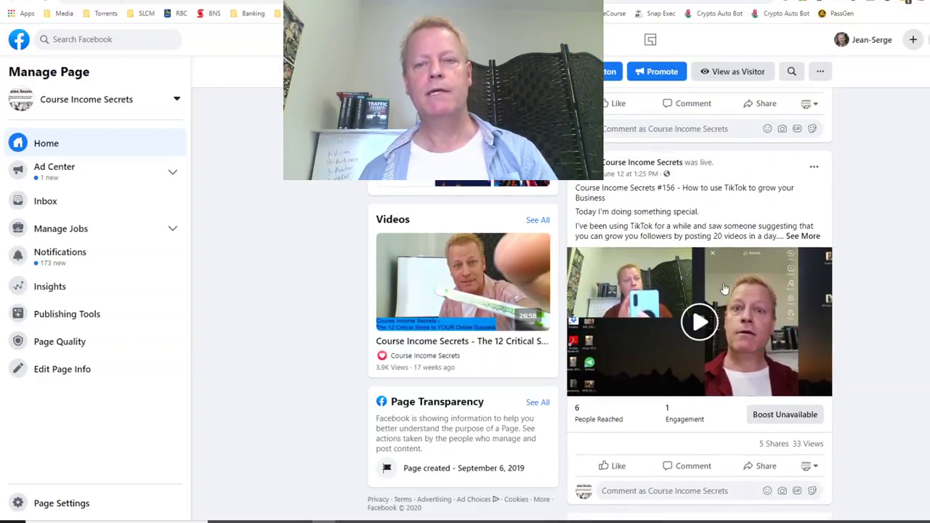
pyautogui.scroll(-3, 698, 320)
pyautogui.scroll(4, 695, 317)
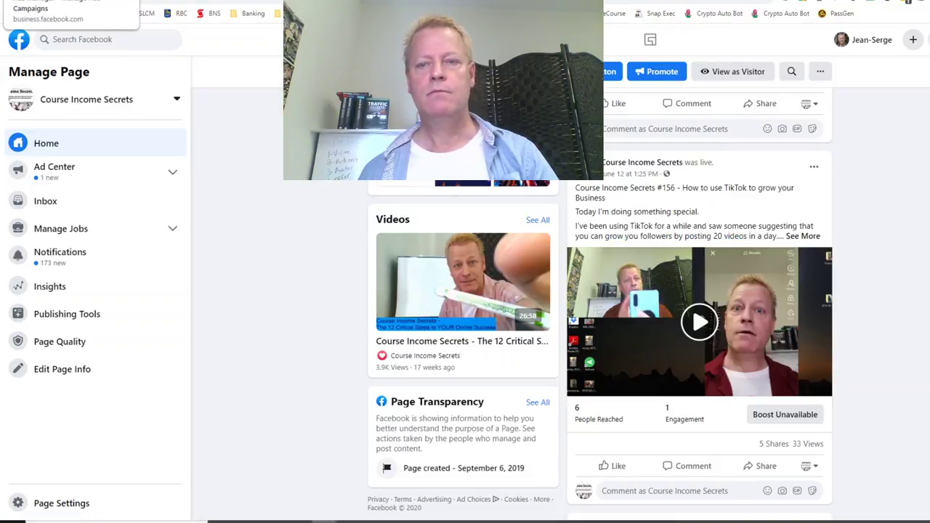
pyautogui.click(73, 1)
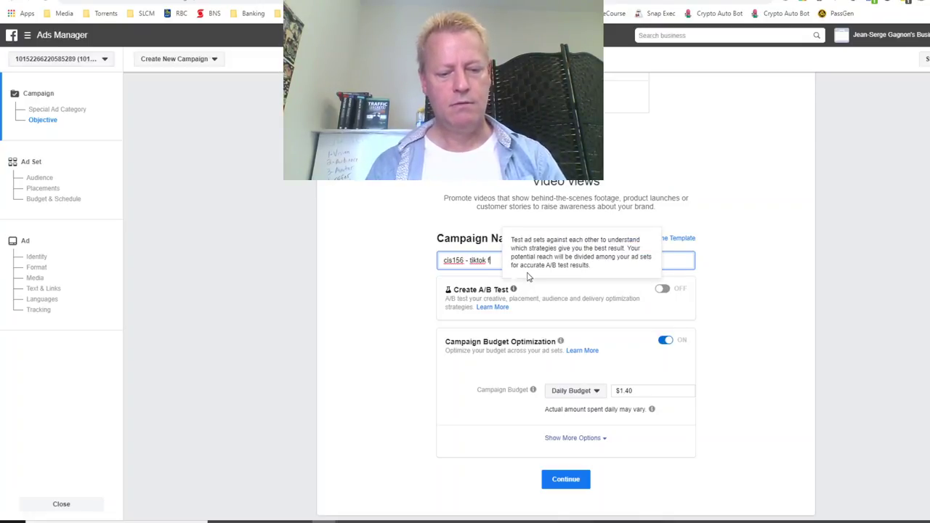
# Complete the campaign name as 'cis156 - tiktok grow biz' and continue to the ad set
pyautogui.write('w')
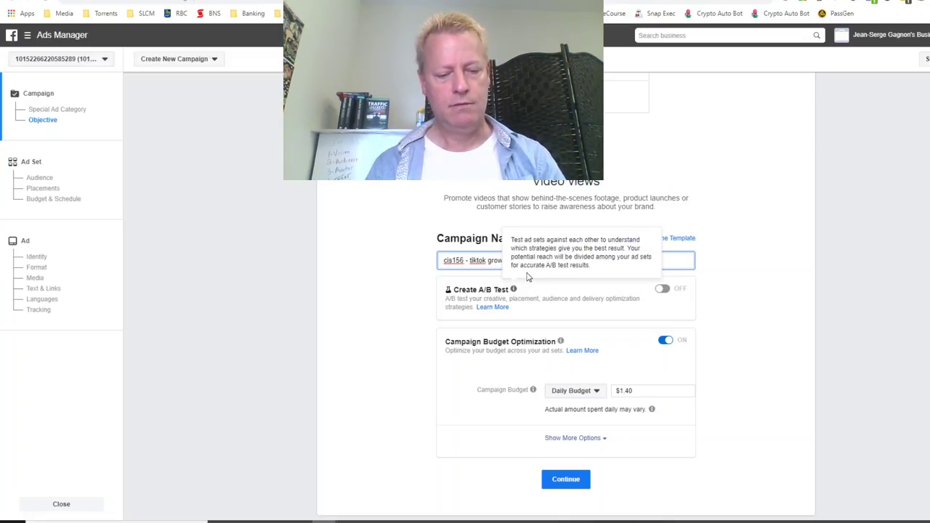
pyautogui.write(' biz')
pyautogui.click(395, 331)
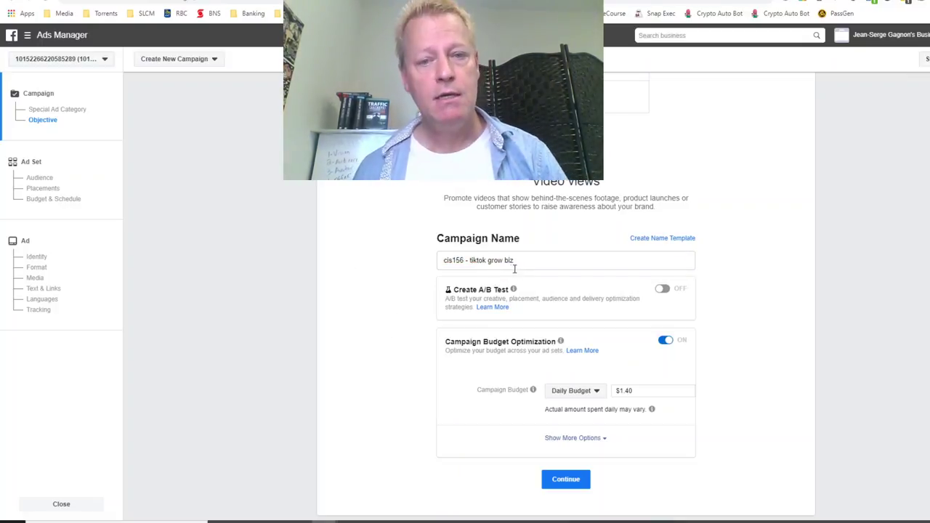
pyautogui.moveTo(525, 268); pyautogui.dragTo(425, 265)
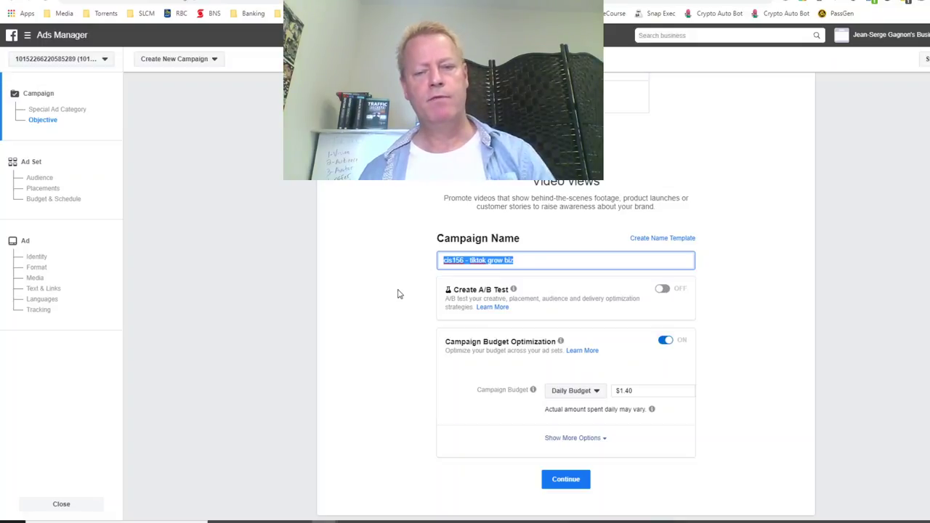
pyautogui.scroll(-1, 398, 293)
pyautogui.click(566, 426)
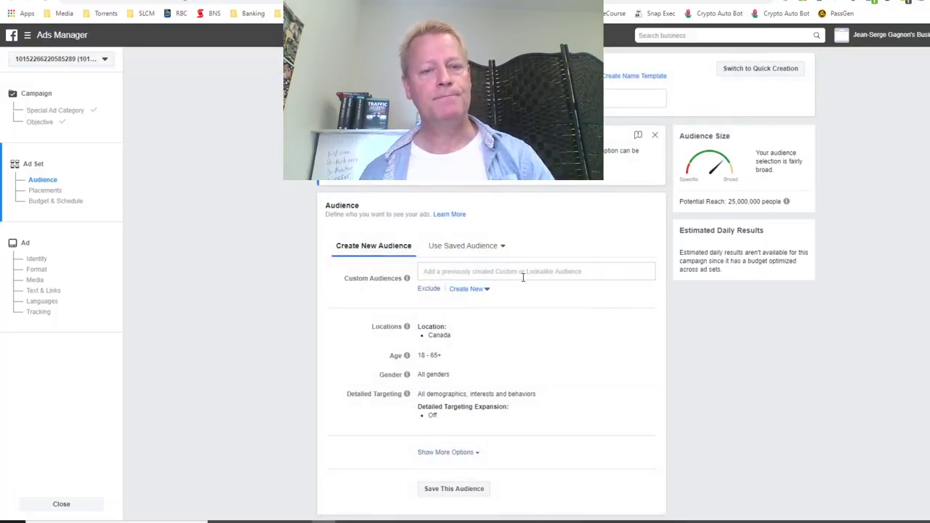
# Apply the saved audience 'Gary vee fans' to the ad set
pyautogui.click(462, 247)
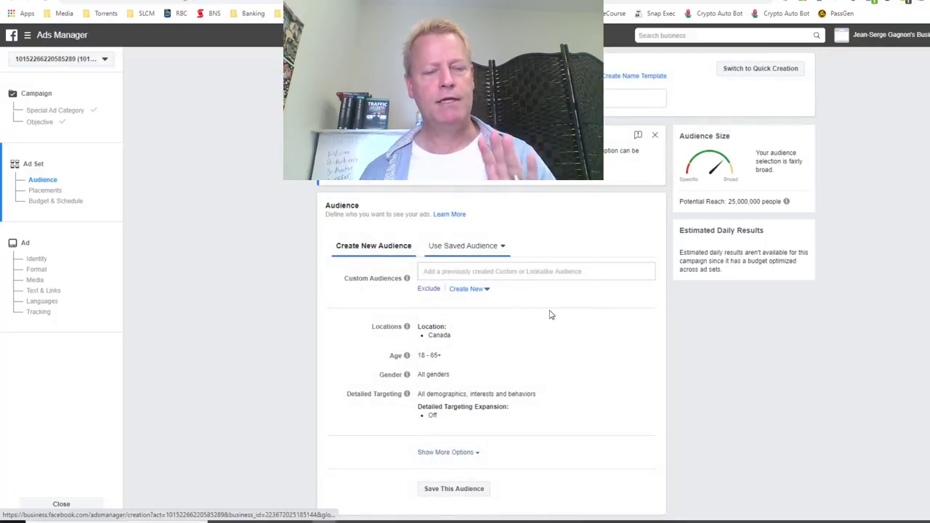
pyautogui.click(634, 98)
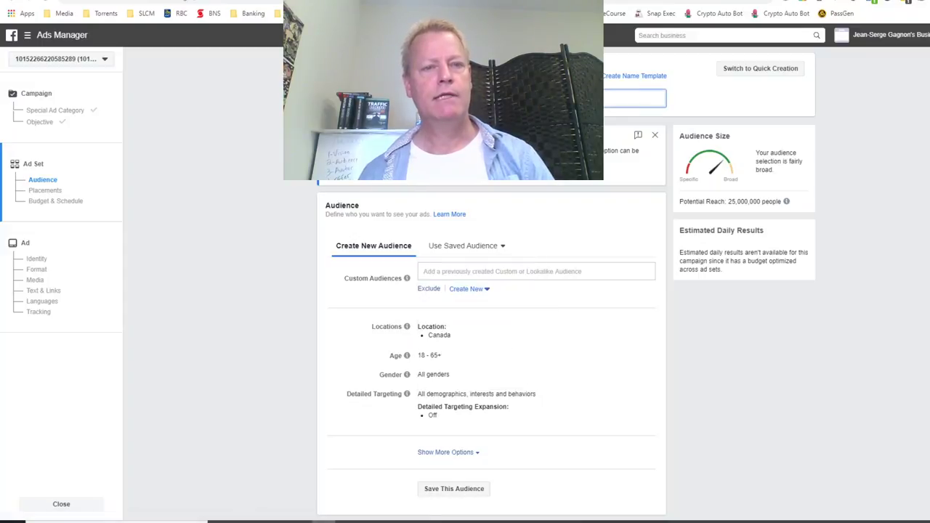
pyautogui.click(547, 260)
pyautogui.click(465, 246)
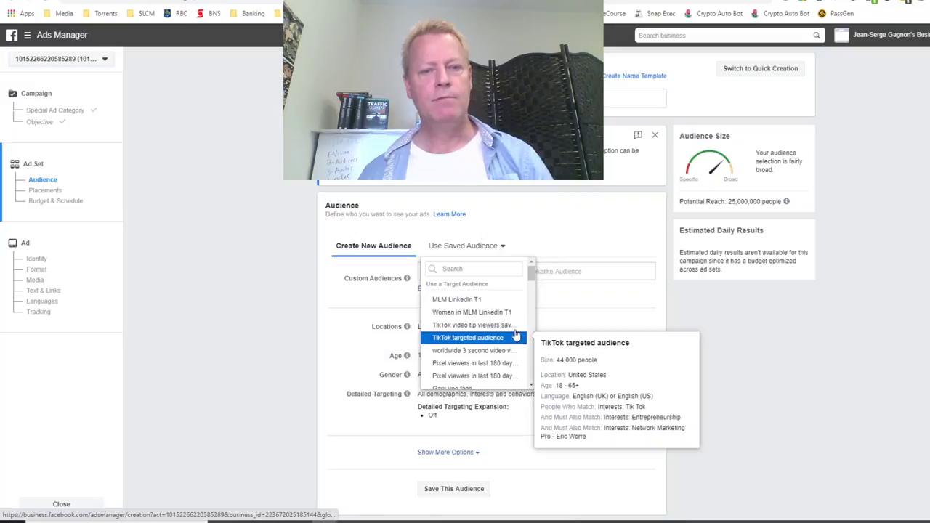
pyautogui.scroll(-5, 494, 327)
pyautogui.scroll(-8, 491, 321)
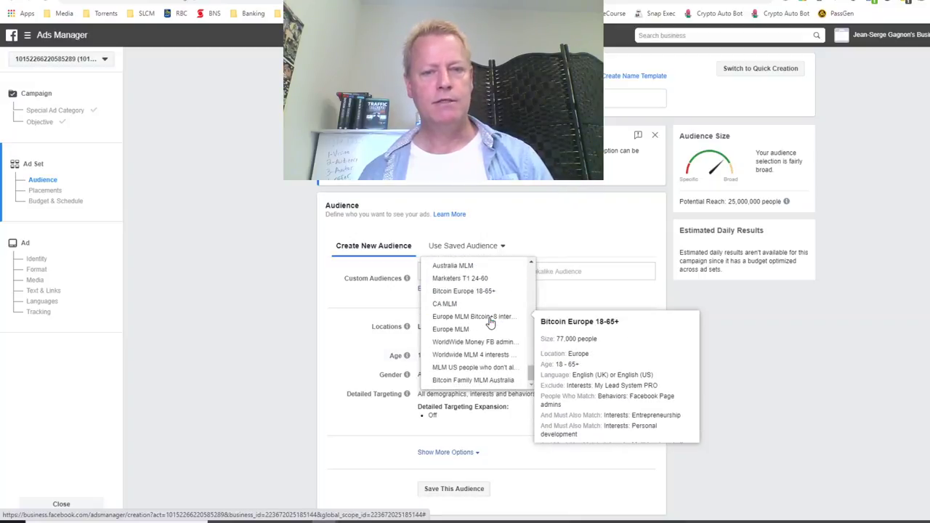
pyautogui.scroll(10, 491, 321)
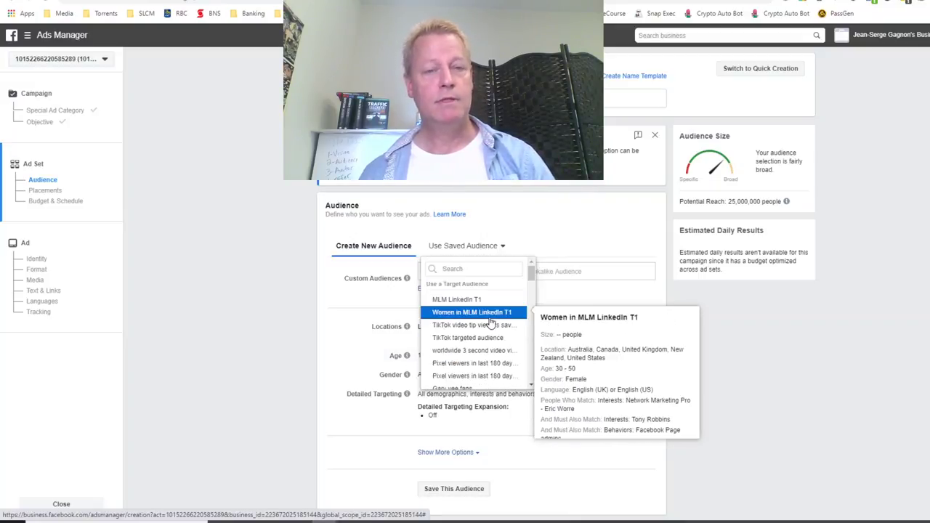
pyautogui.scroll(-2, 487, 322)
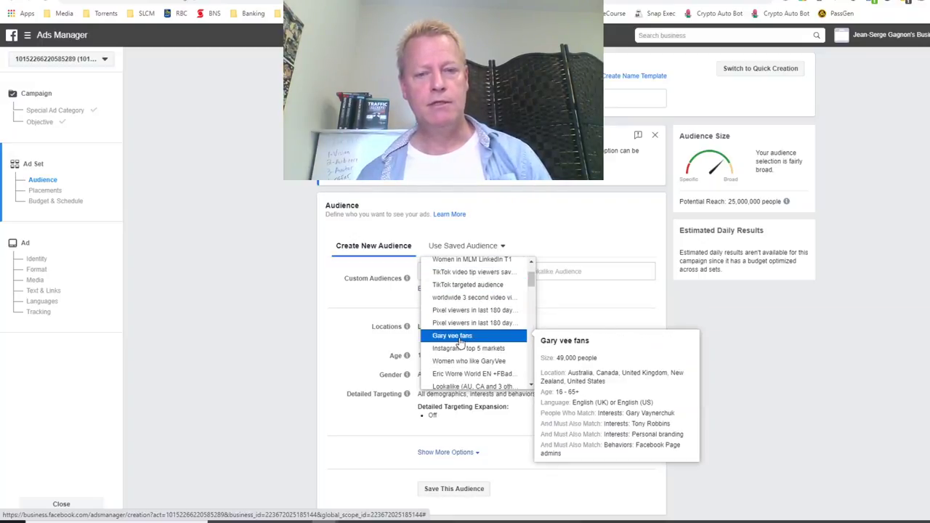
pyautogui.click(460, 342)
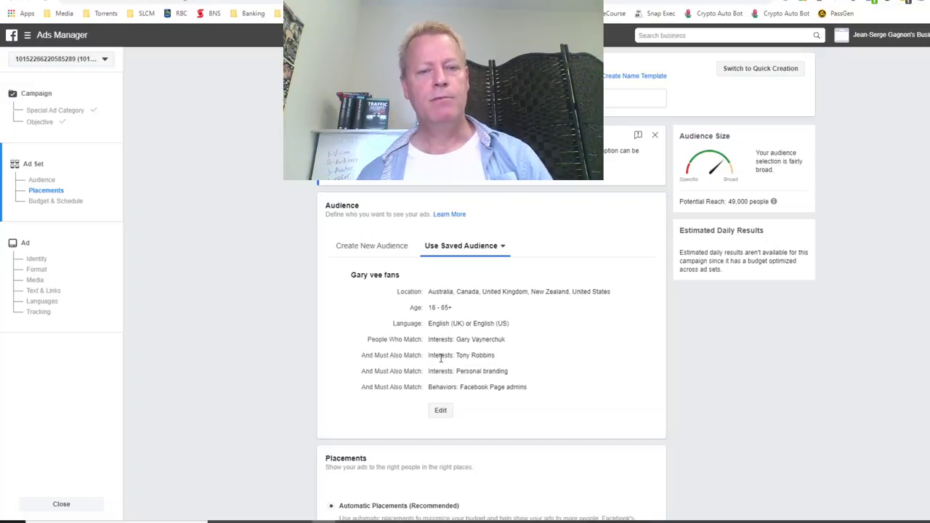
# Keep automatic placements and ThruPlay optimization, then proceed to the ad setup
pyautogui.scroll(-2, 479, 356)
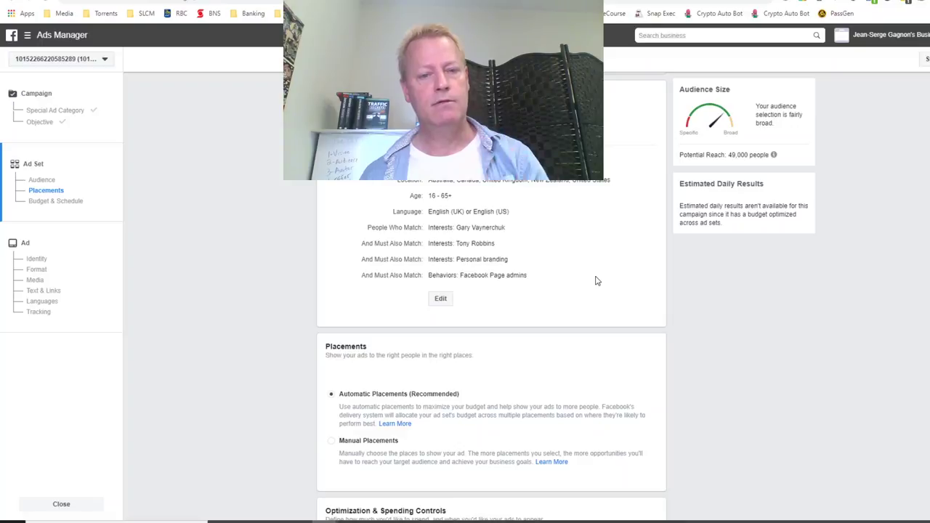
pyautogui.scroll(-2, 596, 282)
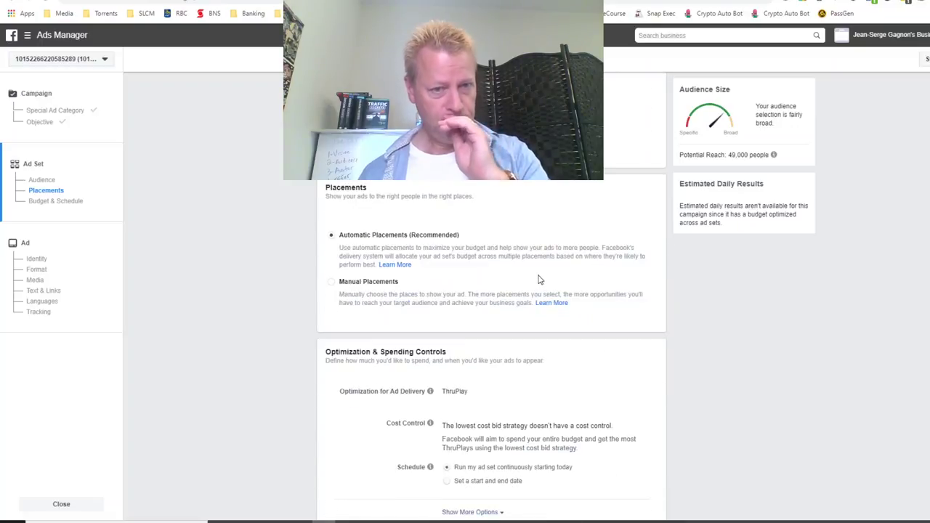
pyautogui.scroll(-2, 539, 280)
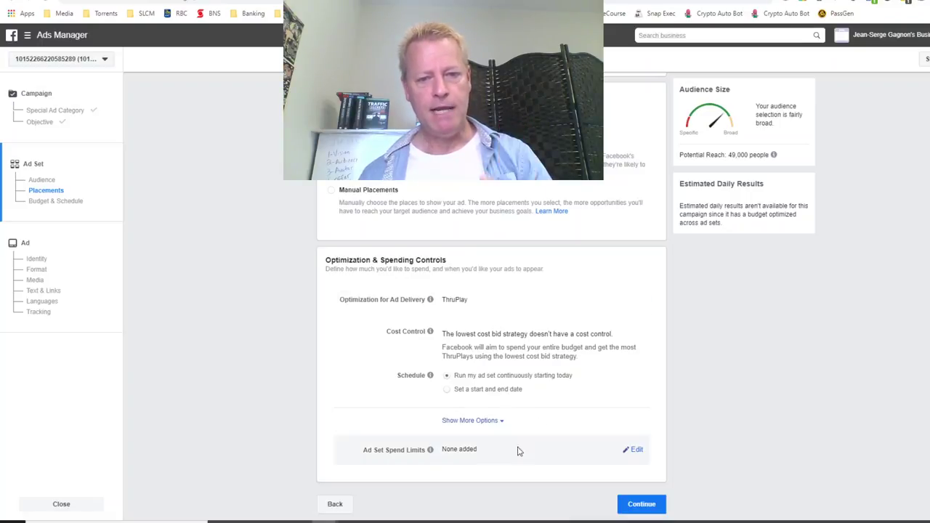
pyautogui.click(629, 505)
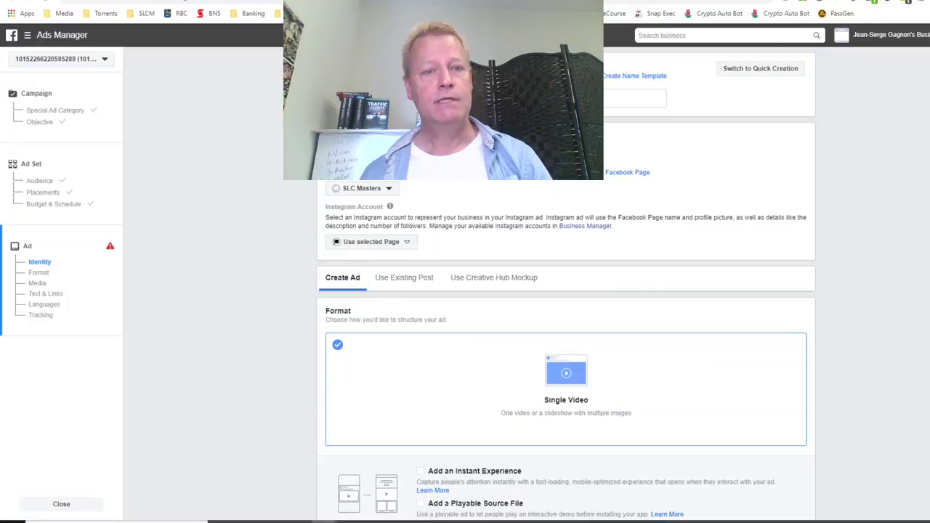
# Change the ad's identity Page from SLC Masters to Course Income Secrets
pyautogui.click(368, 190)
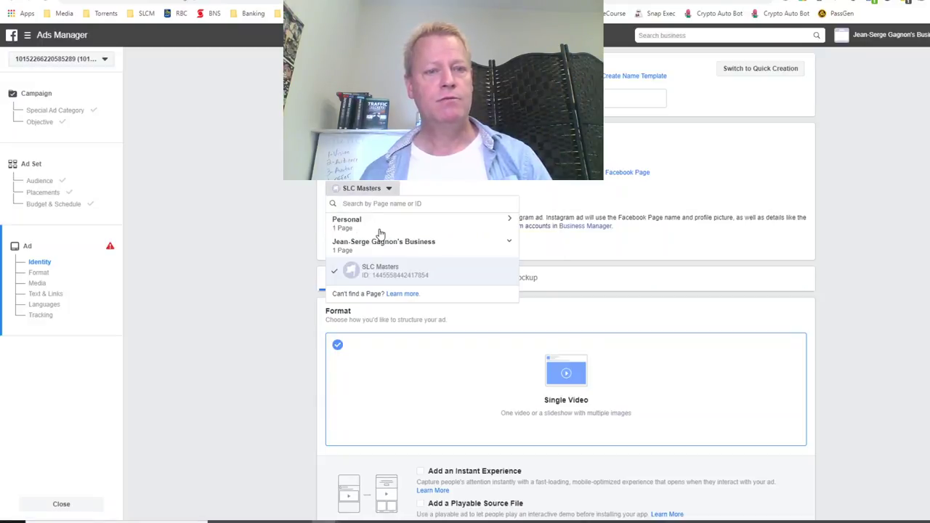
pyautogui.click(381, 227)
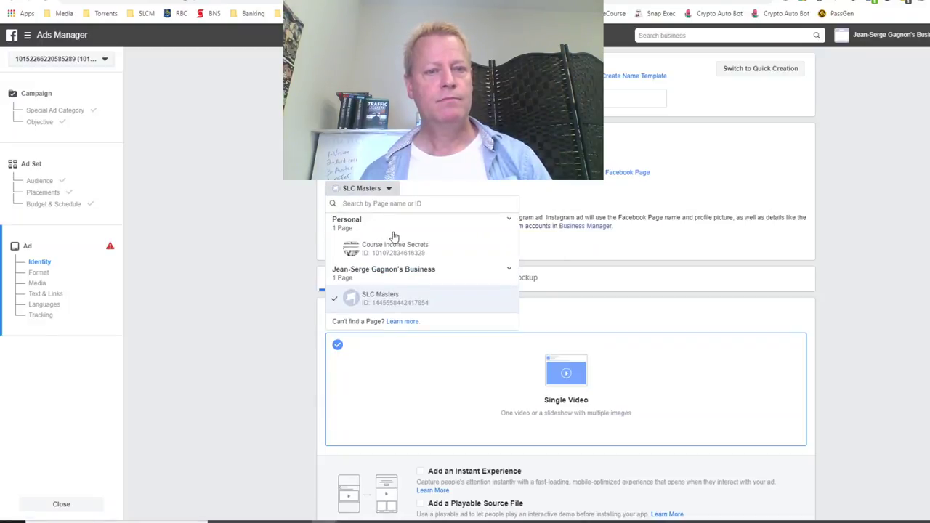
pyautogui.click(404, 251)
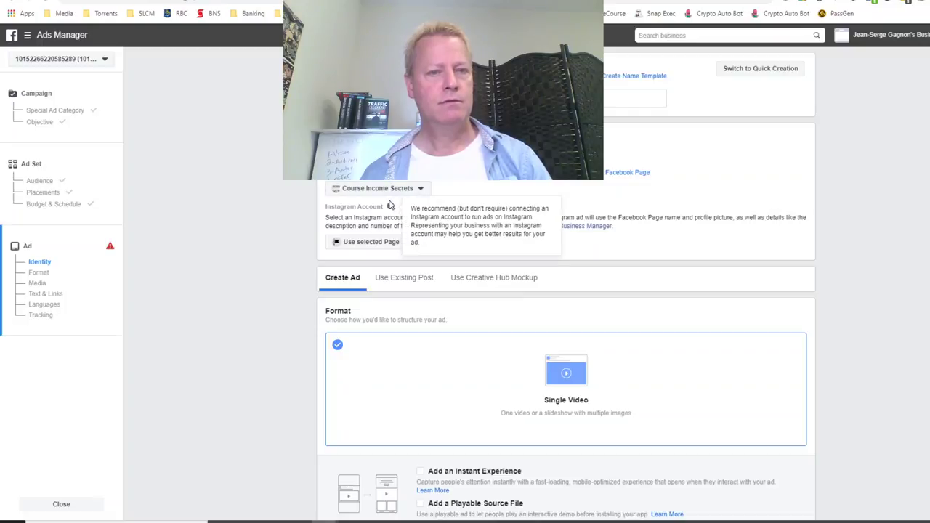
pyautogui.click(334, 99)
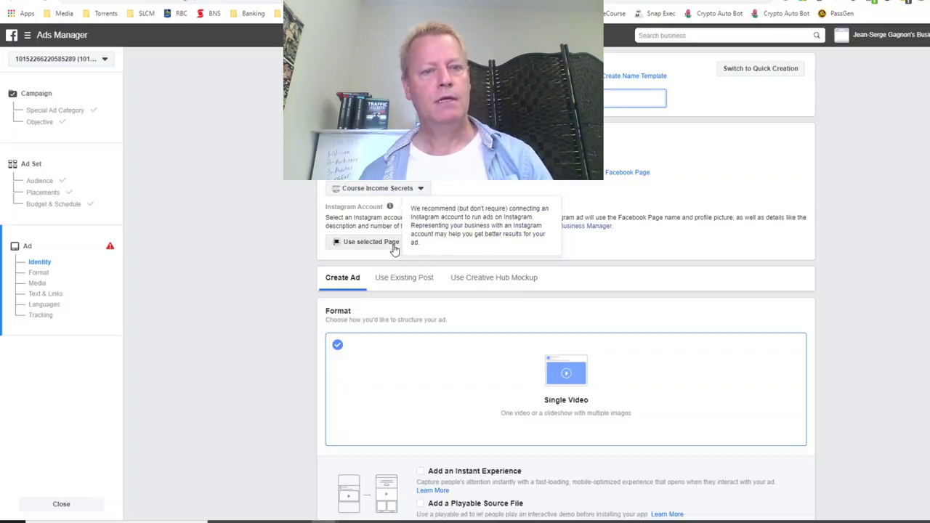
# Switch the ad's creative to the existing Course Income Secrets #156 Page post
pyautogui.click(407, 281)
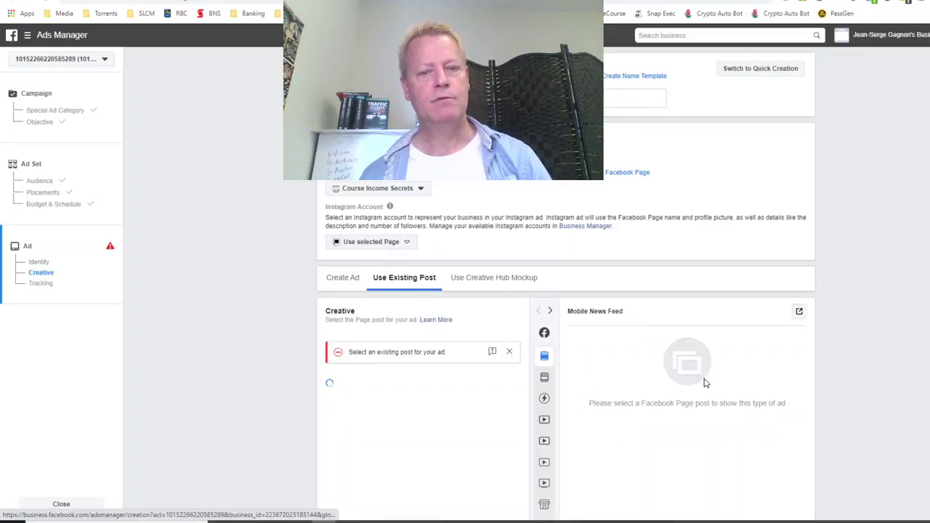
pyautogui.scroll(-2, 404, 374)
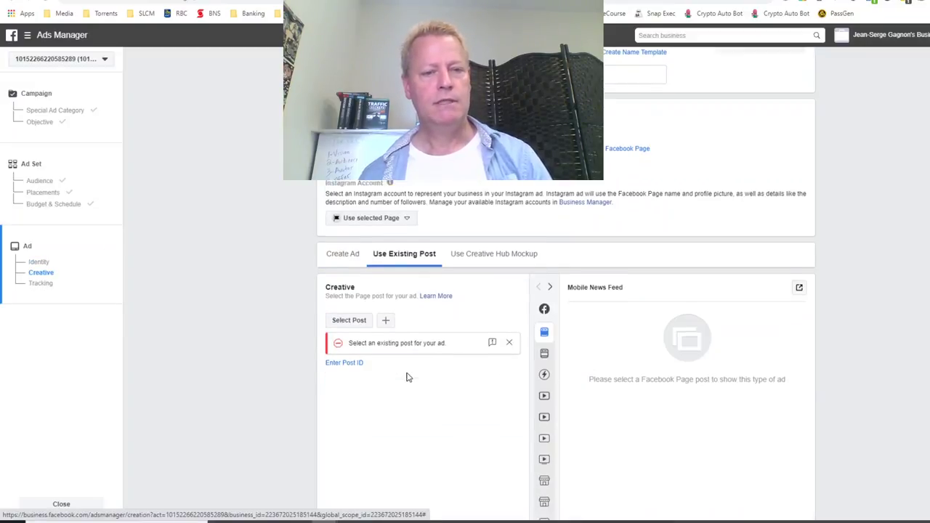
pyautogui.click(351, 289)
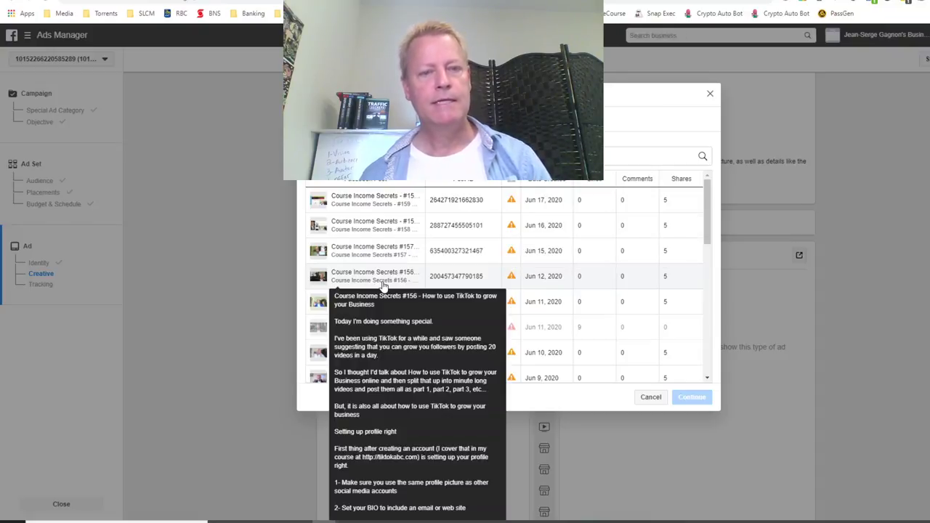
pyautogui.click(380, 279)
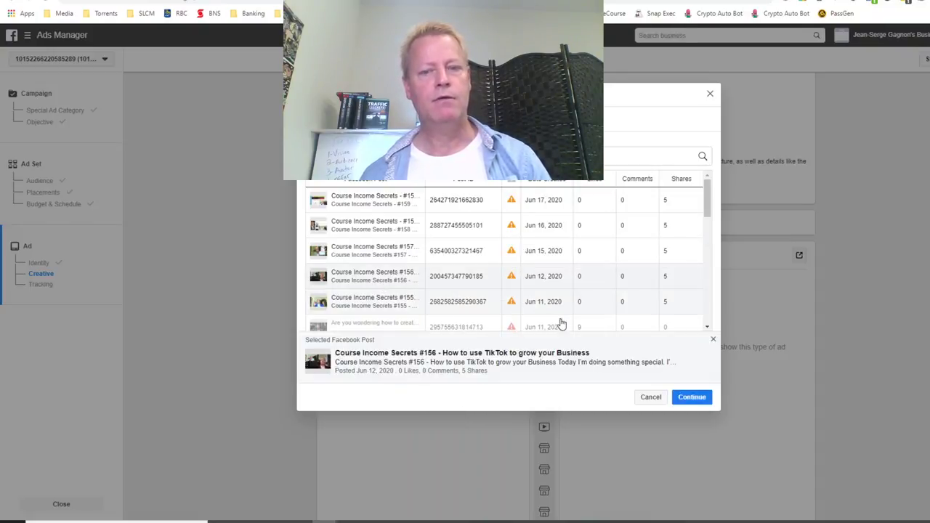
pyautogui.click(693, 400)
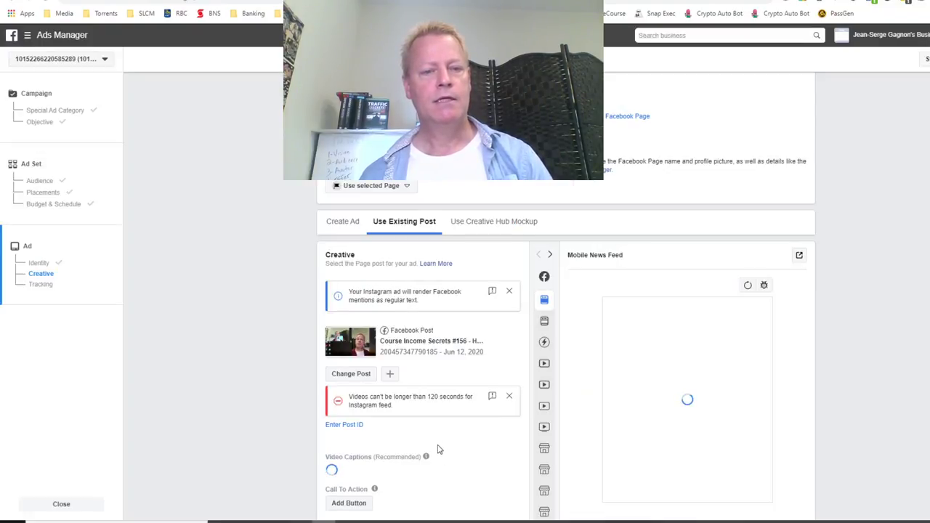
# Add a call-to-action button to the #156 post, defaulting to Learn More
pyautogui.scroll(-3, 437, 435)
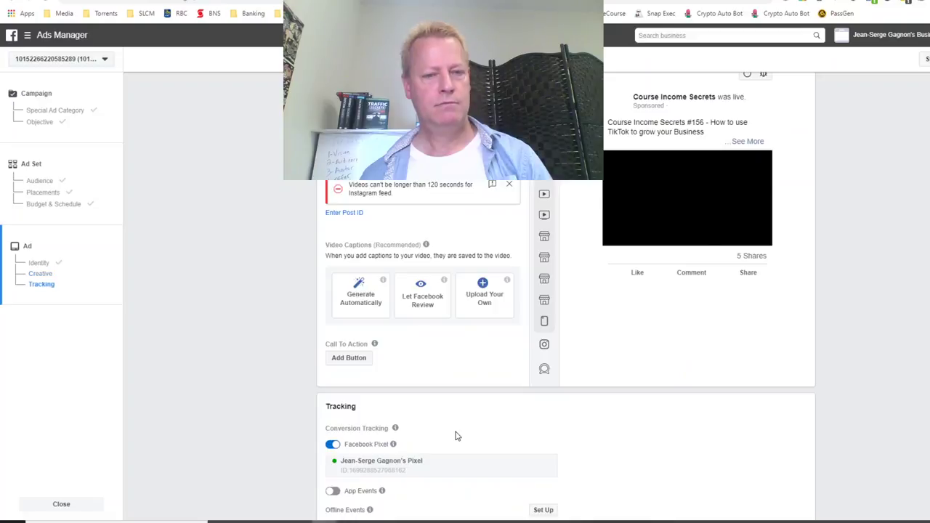
pyautogui.scroll(2, 650, 375)
pyautogui.scroll(1, 647, 378)
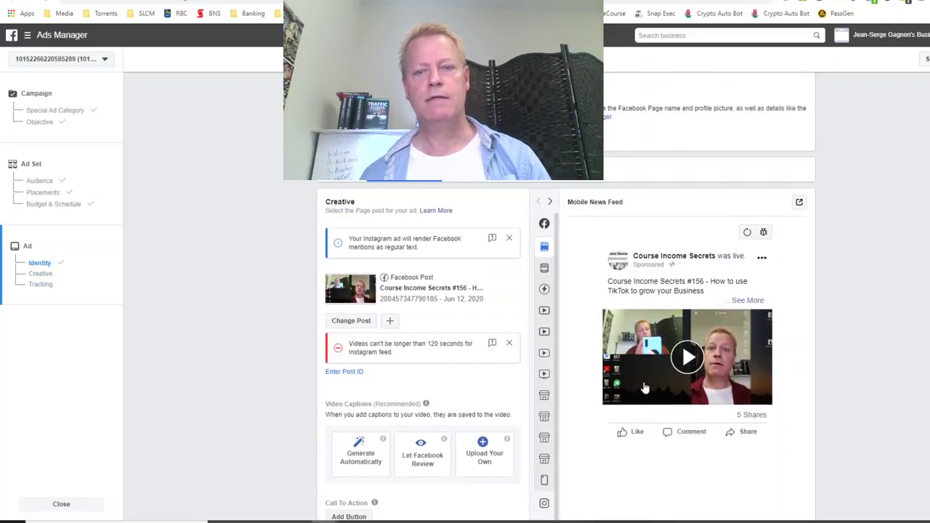
pyautogui.scroll(-2, 450, 376)
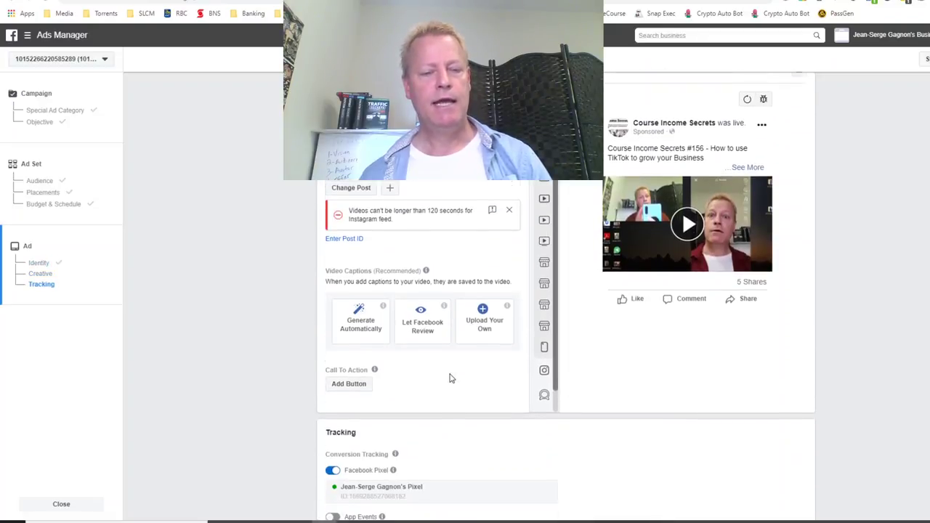
pyautogui.click(348, 359)
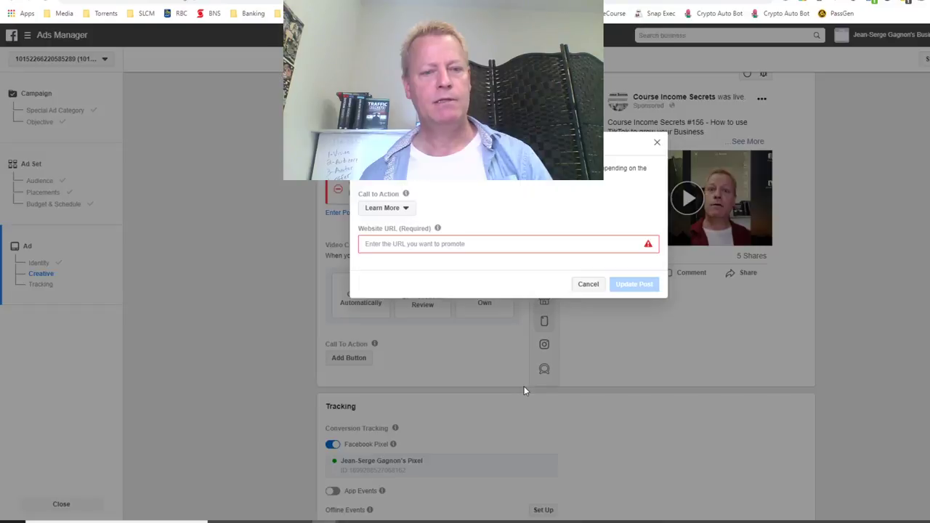
pyautogui.click(439, 243)
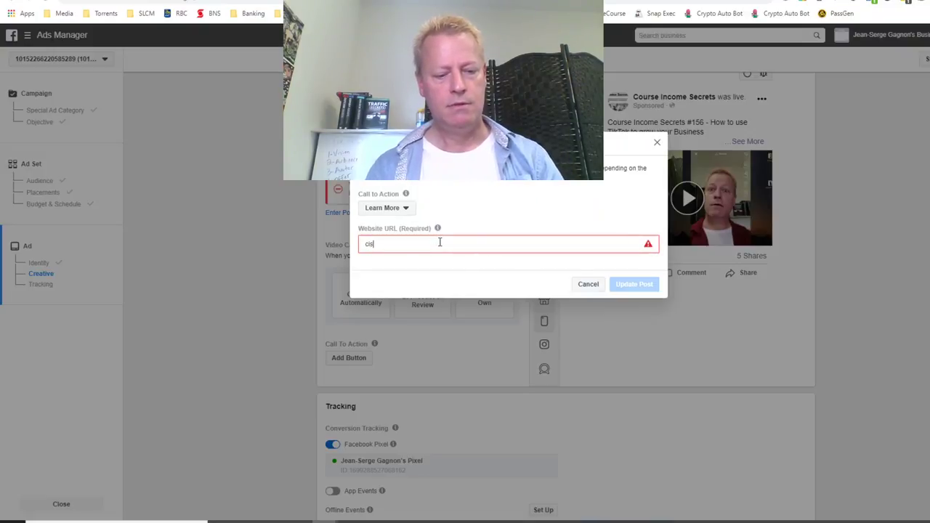
pyautogui.write('cis156.jeansergegagnon.com')
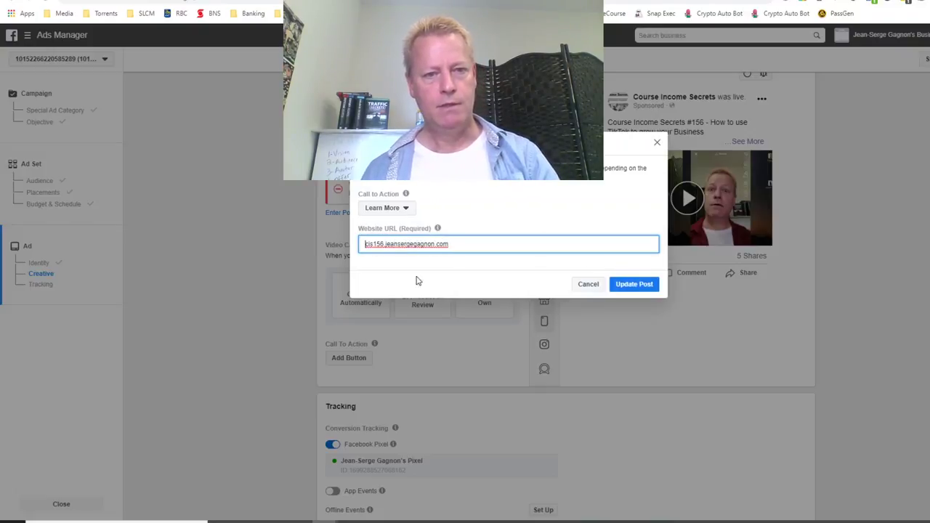
pyautogui.write('http://')
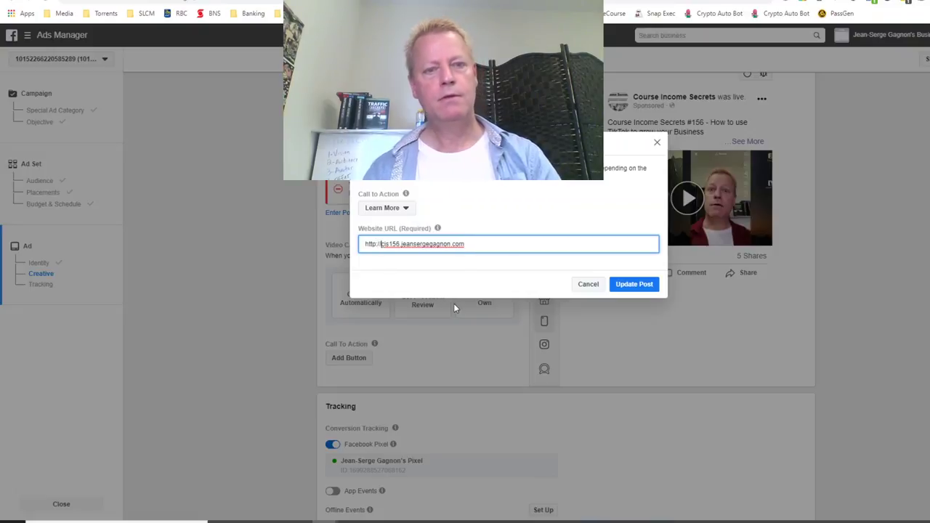
pyautogui.click(482, 246)
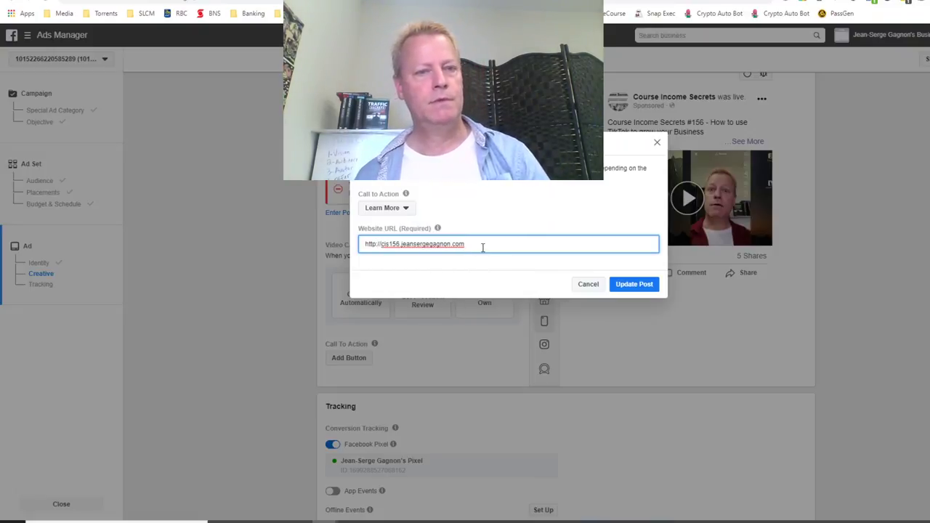
pyautogui.click(634, 285)
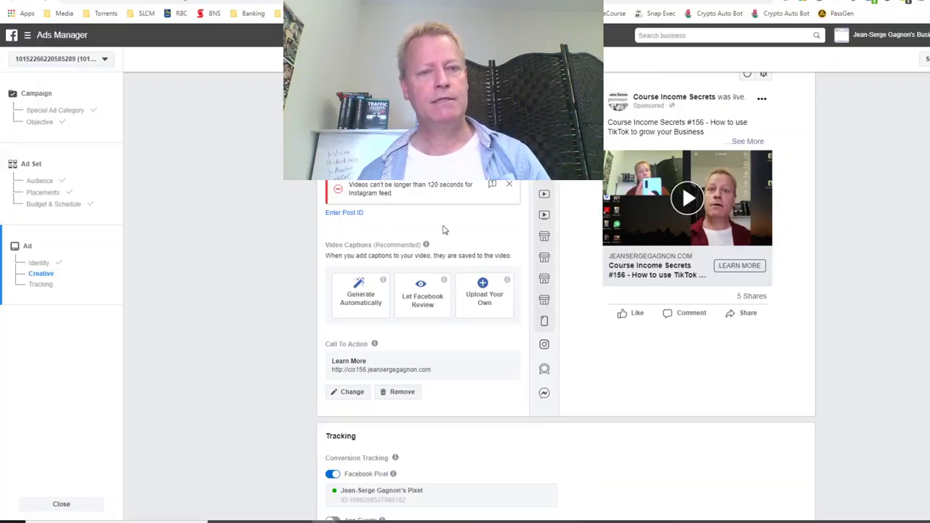
# Check the Facebook Pixel tracking settings at the bottom of the ad and confirm publishing
pyautogui.scroll(-3, 504, 338)
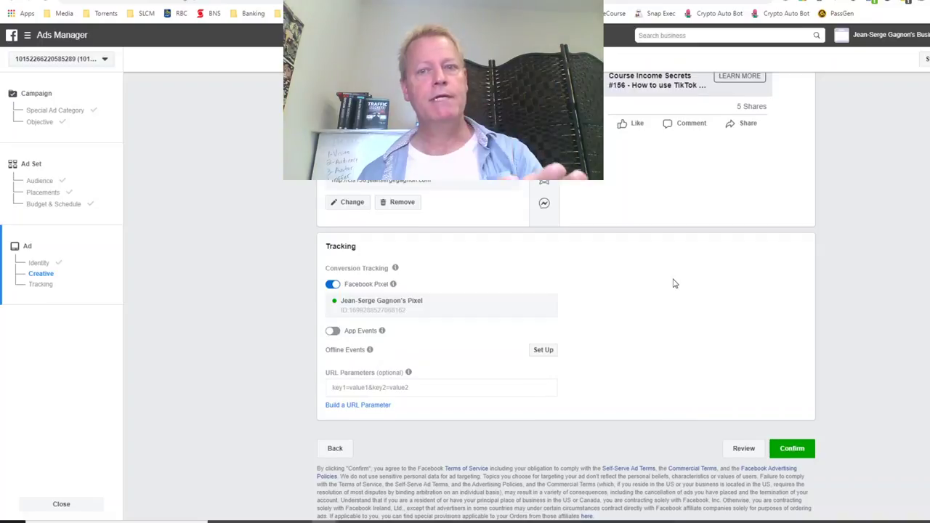
pyautogui.scroll(2, 694, 149)
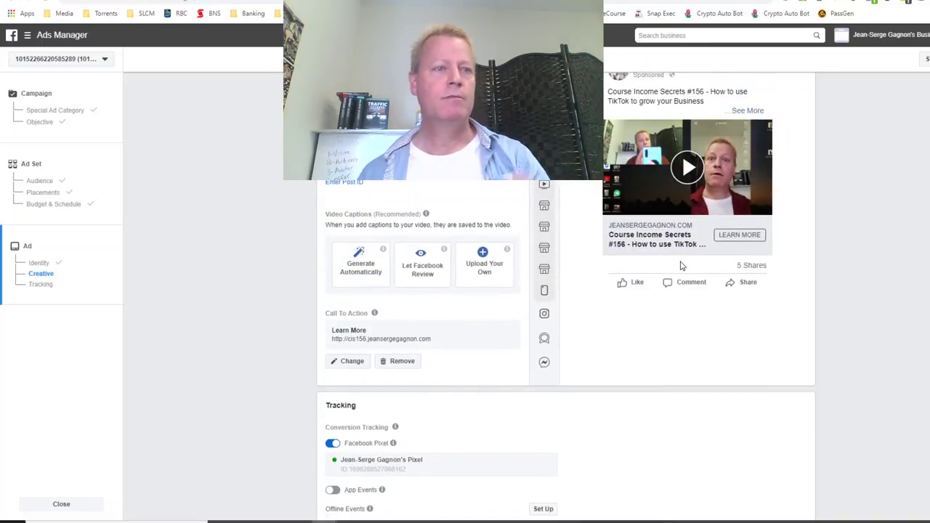
pyautogui.scroll(-2, 698, 429)
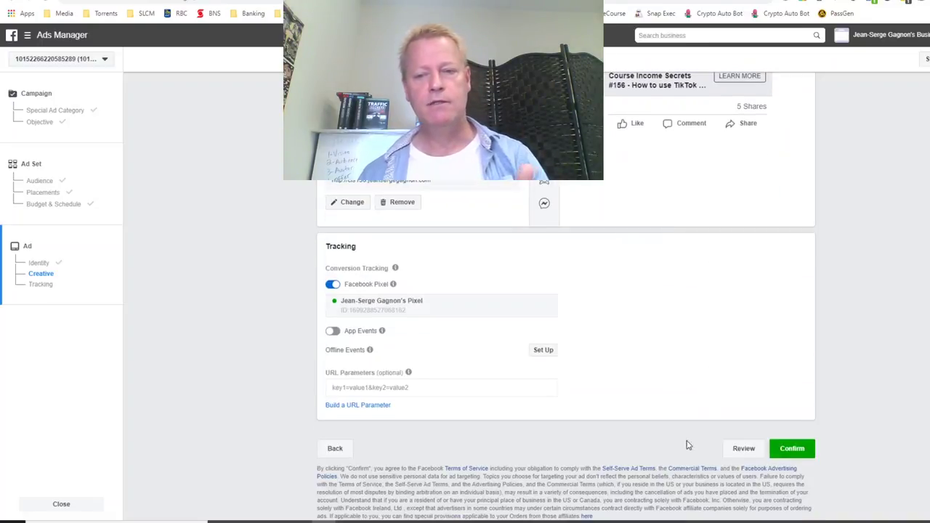
pyautogui.click(791, 449)
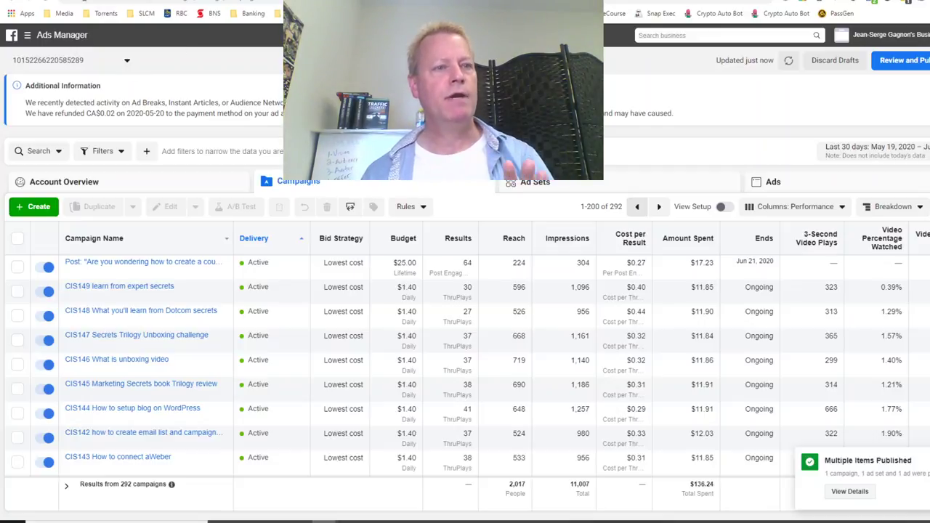
# Go to Audiences through the Ads Manager header menu
pyautogui.click(56, 40)
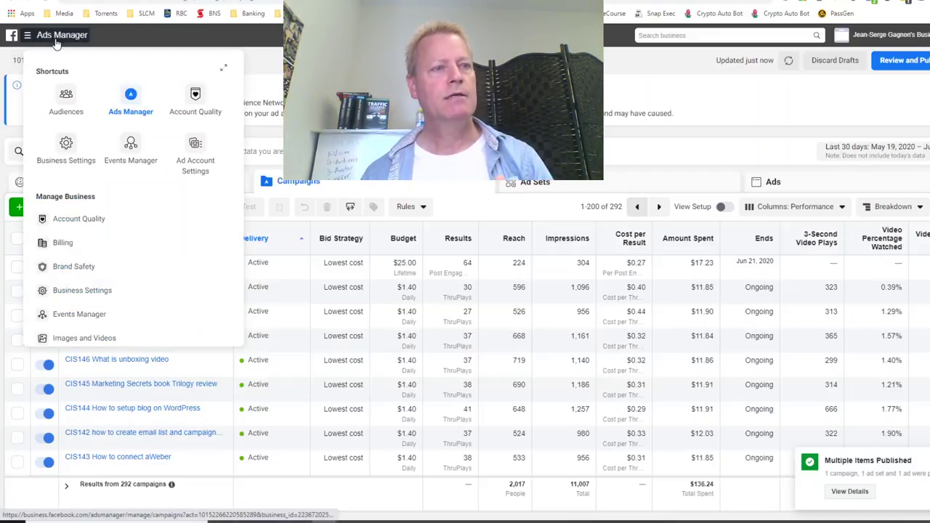
pyautogui.click(65, 94)
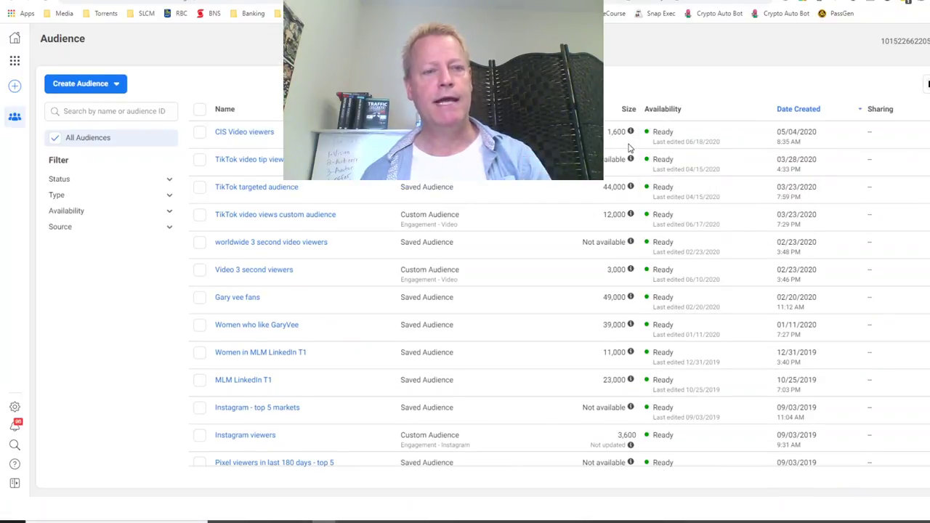
# Start a Video custom audience of people who watched at least 3 seconds and pick its videos
pyautogui.click(86, 84)
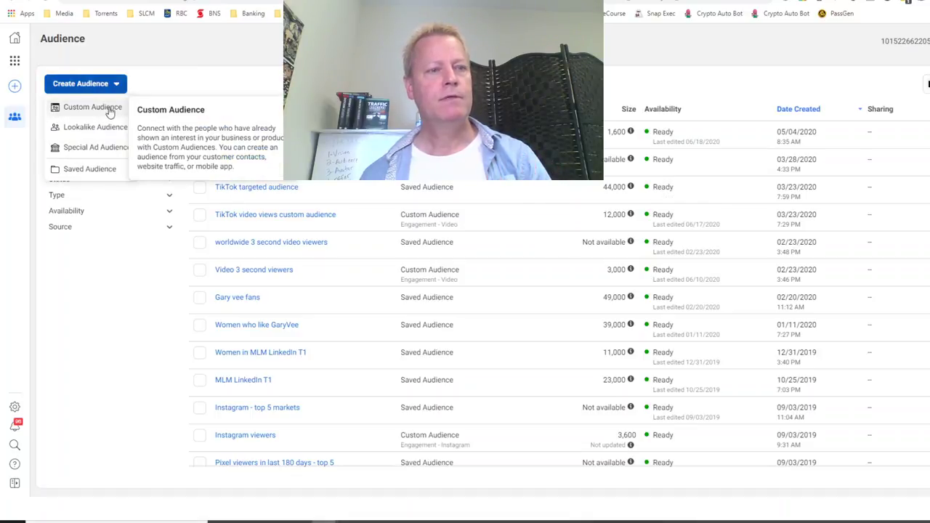
pyautogui.click(152, 278)
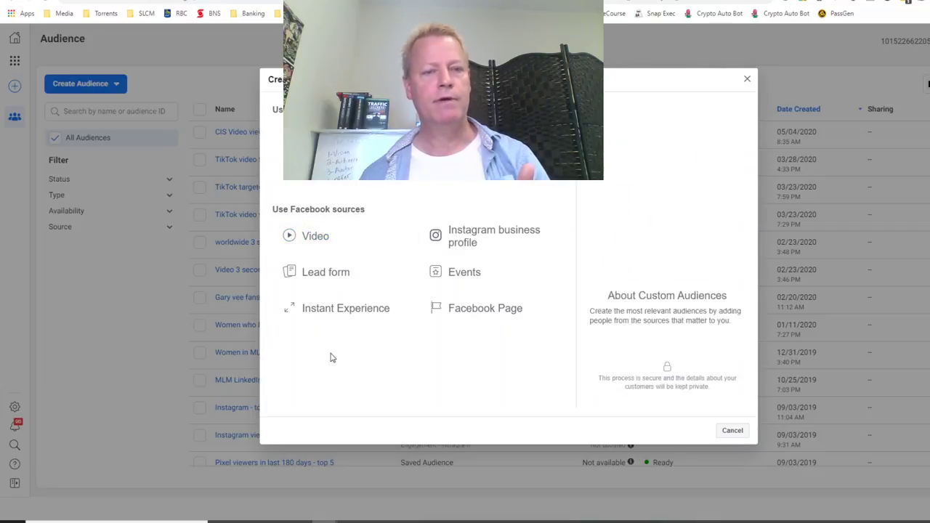
pyautogui.click(340, 245)
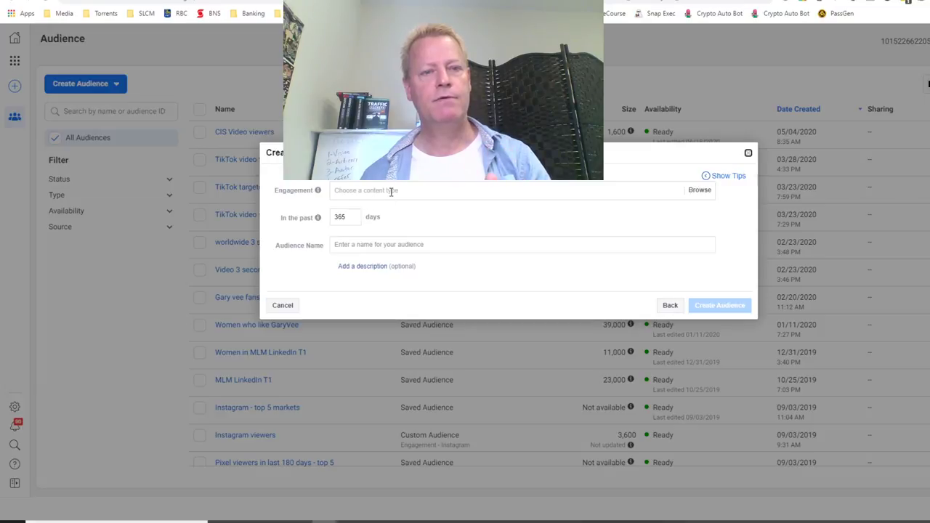
pyautogui.click(413, 190)
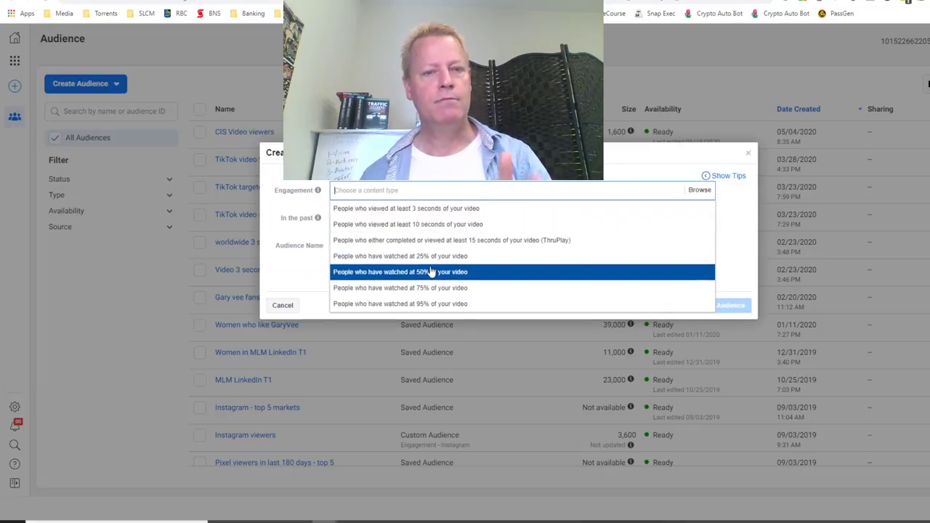
pyautogui.click(428, 209)
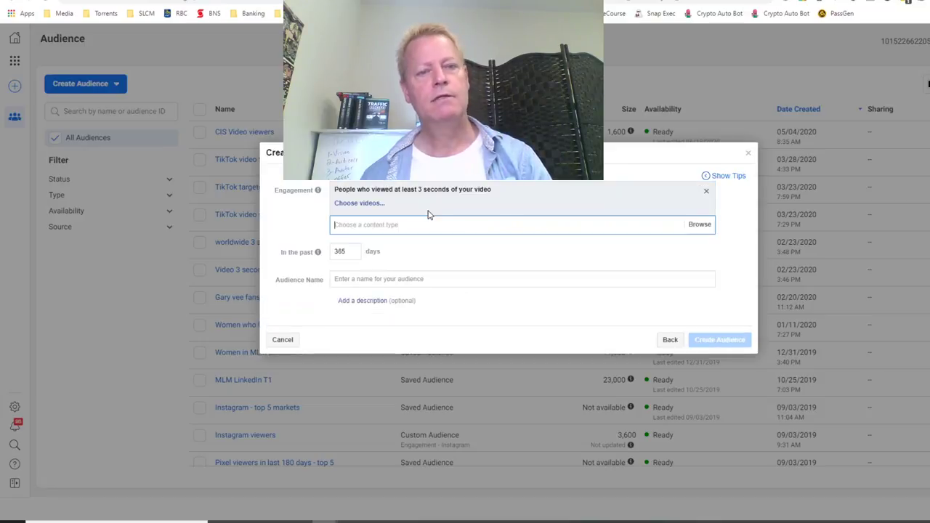
pyautogui.click(359, 203)
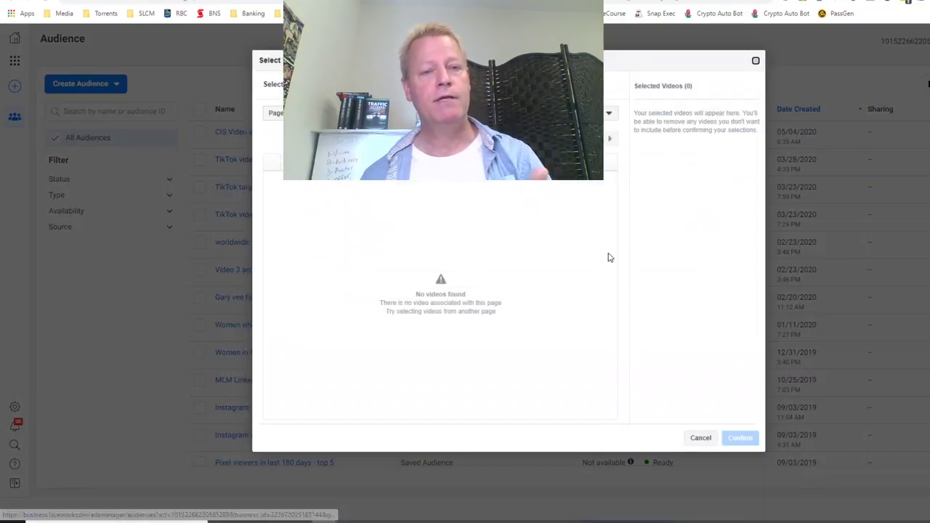
# Select six Page videos (newest, #158, Untitled, #157, #156, #155), confirm them, then cancel the audience
pyautogui.click(320, 113)
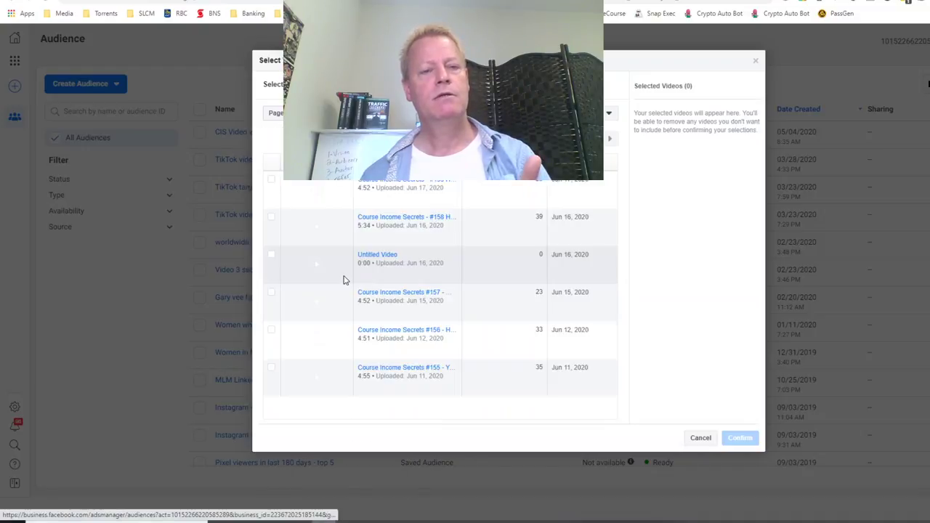
pyautogui.click(276, 201)
pyautogui.click(272, 218)
pyautogui.click(271, 255)
pyautogui.click(270, 294)
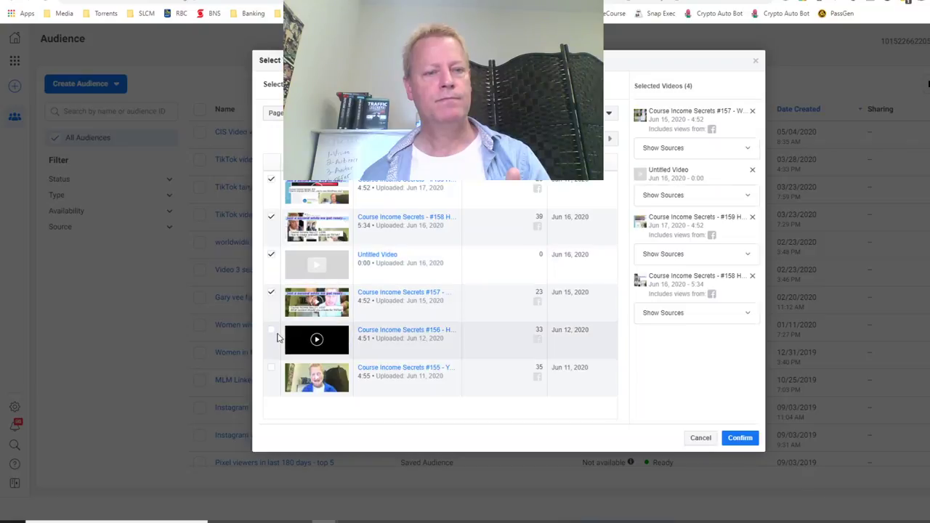
pyautogui.click(271, 330)
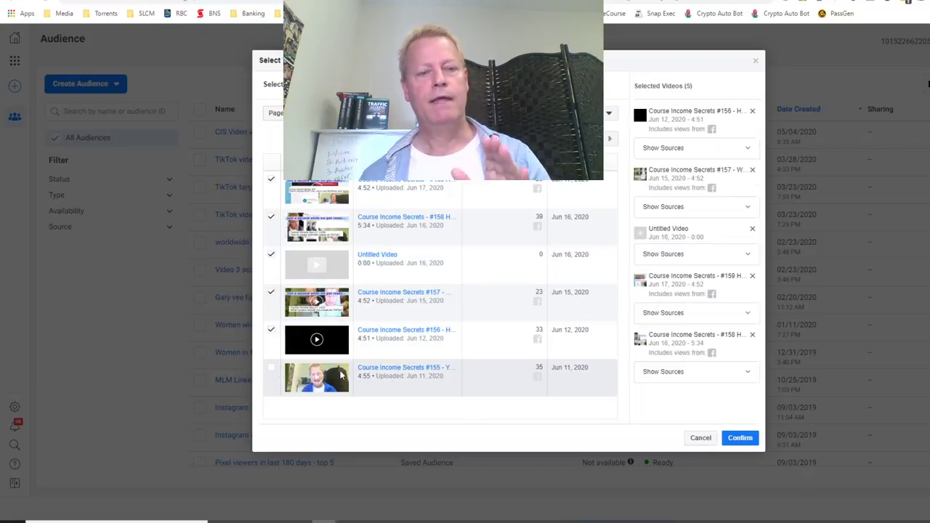
pyautogui.click(271, 368)
pyautogui.click(740, 439)
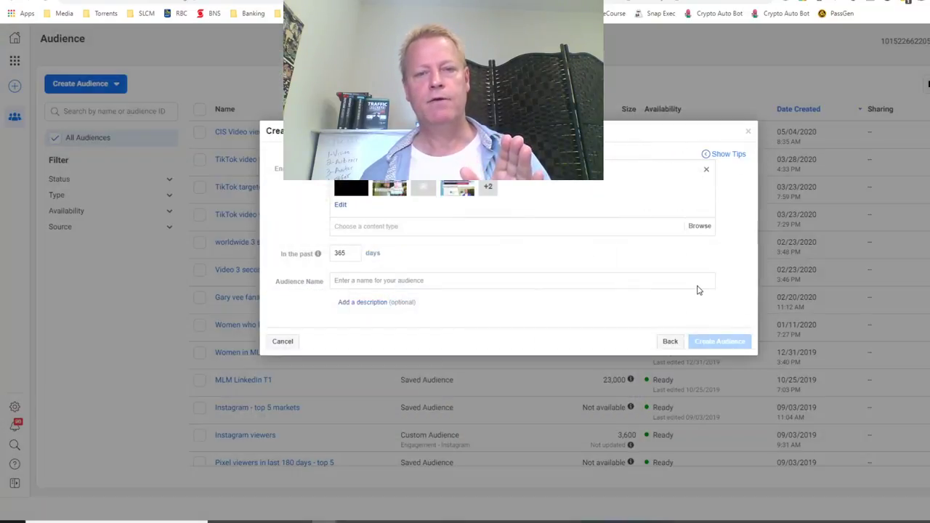
pyautogui.moveTo(344, 259)
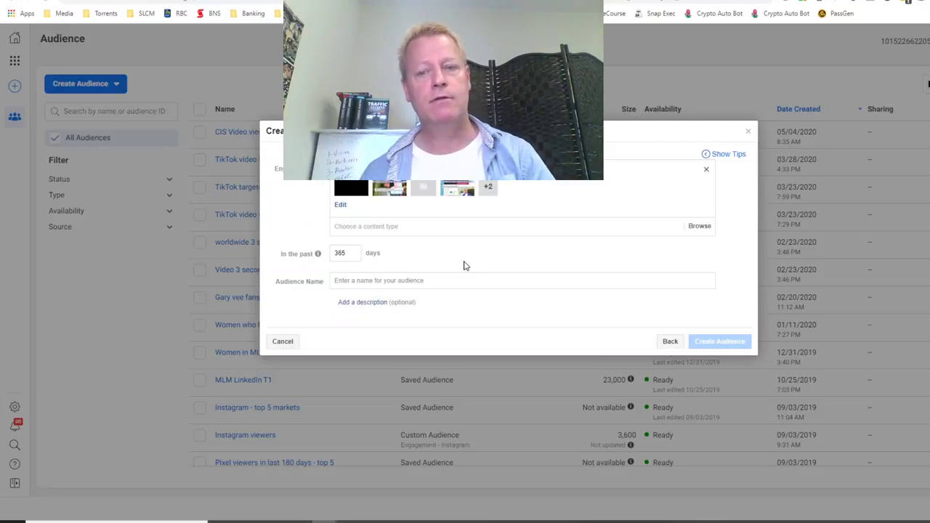
pyautogui.click(282, 343)
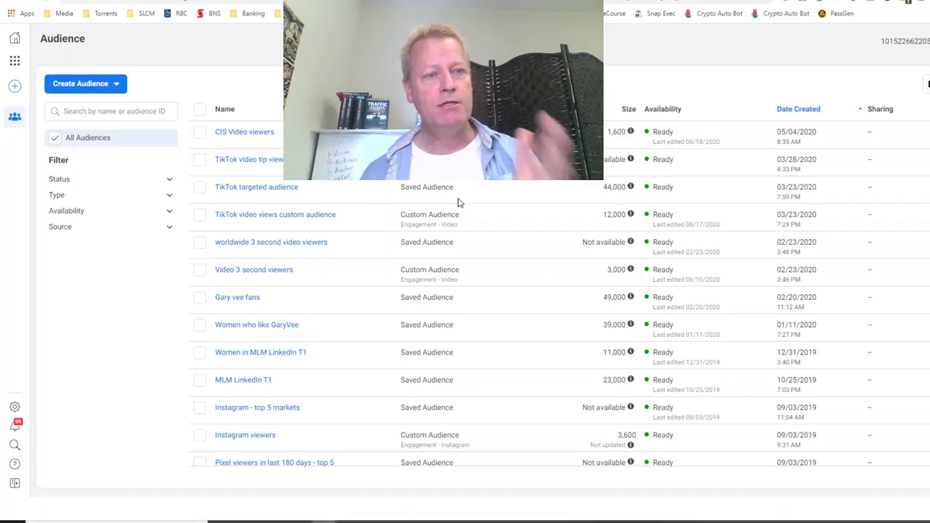
# Open the CIS Video viewers audience and look through its video list without changes
pyautogui.click(200, 133)
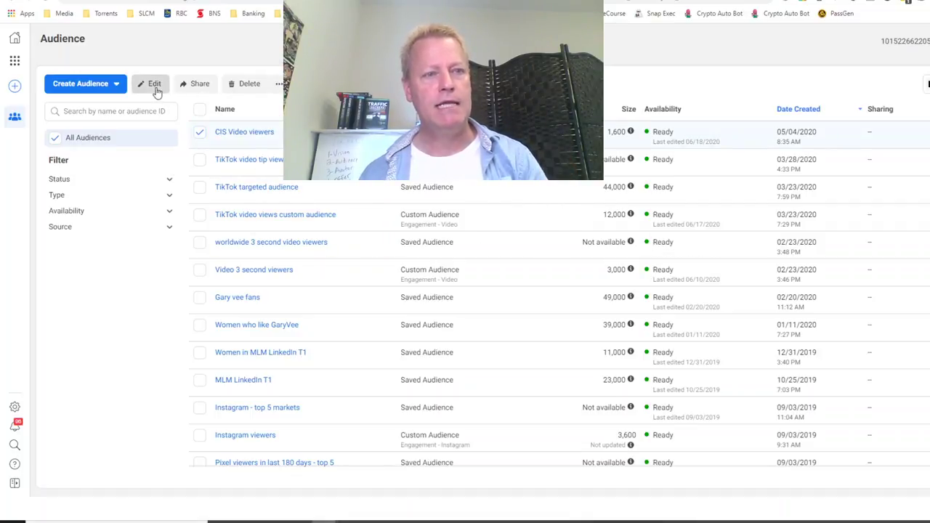
pyautogui.click(149, 84)
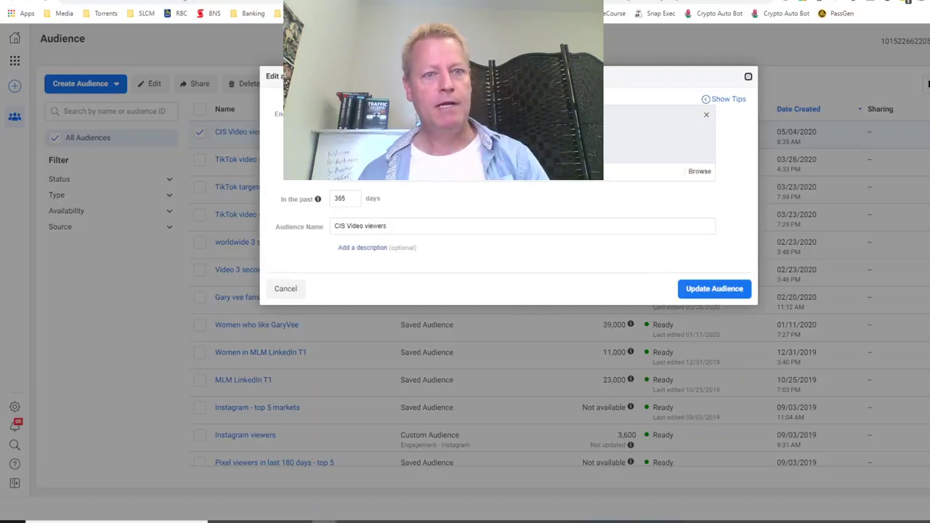
pyautogui.click(700, 171)
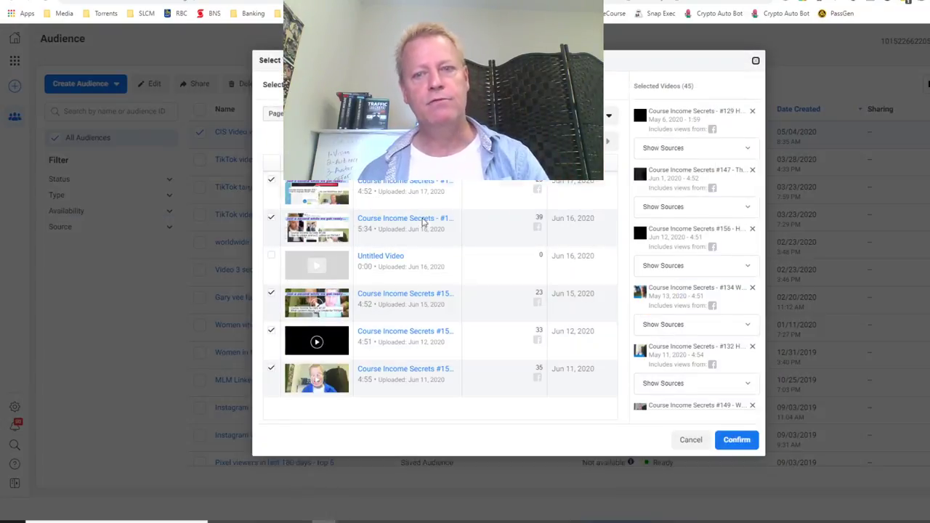
pyautogui.click(690, 440)
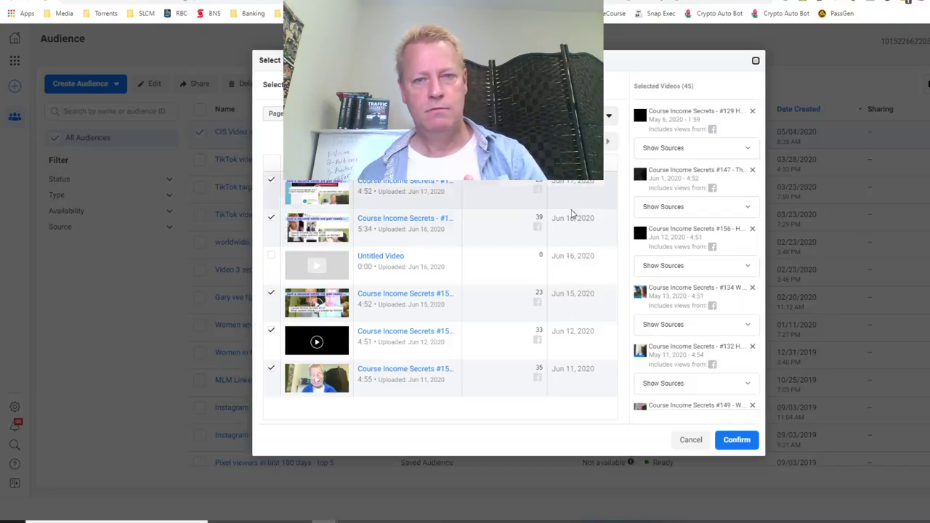
pyautogui.click(691, 439)
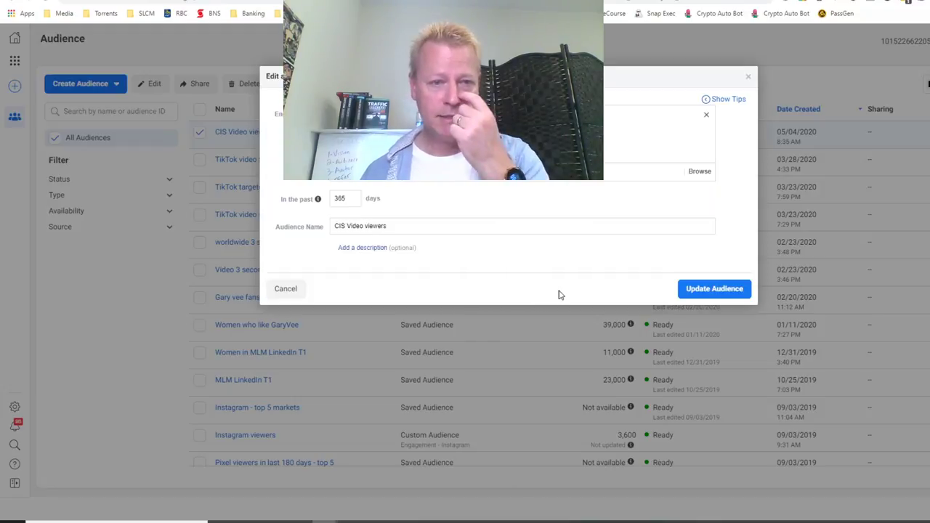
# Close the audience editor without saving and return to Ads Manager via Business Tools
pyautogui.click(750, 78)
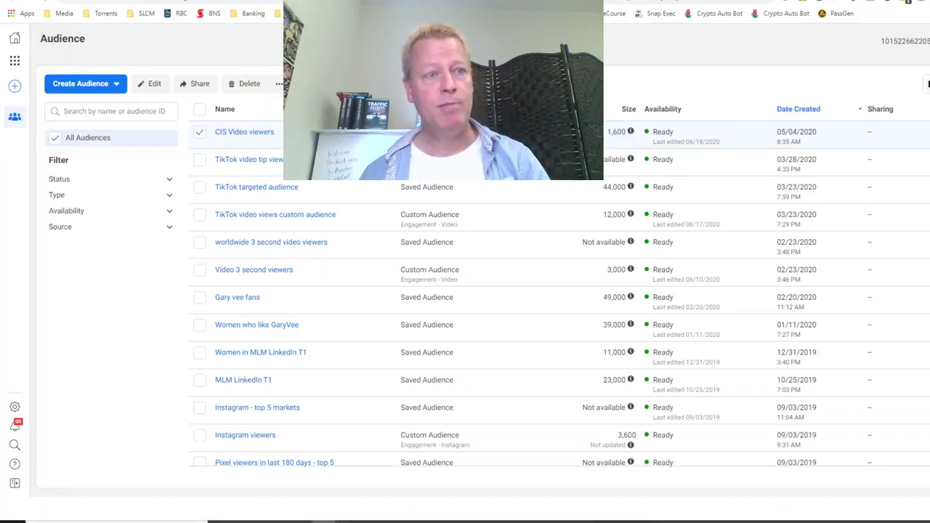
pyautogui.click(15, 60)
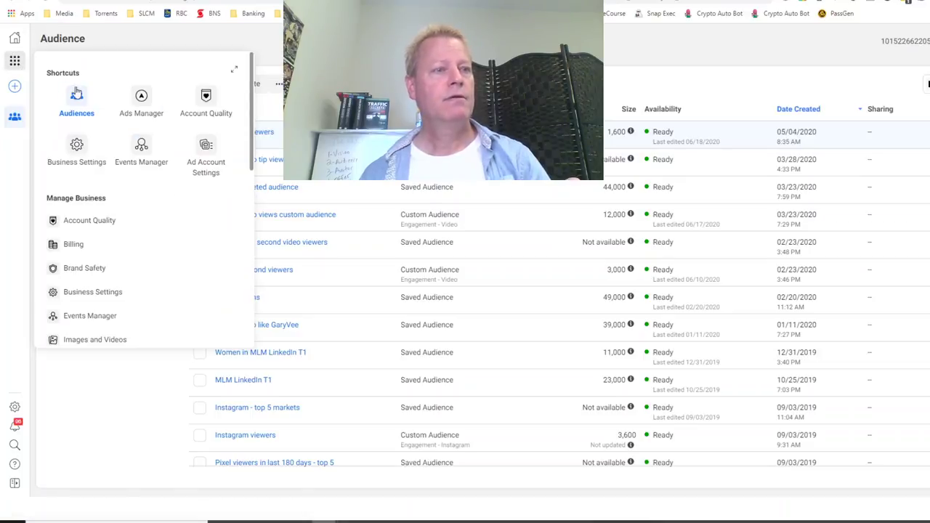
pyautogui.click(145, 103)
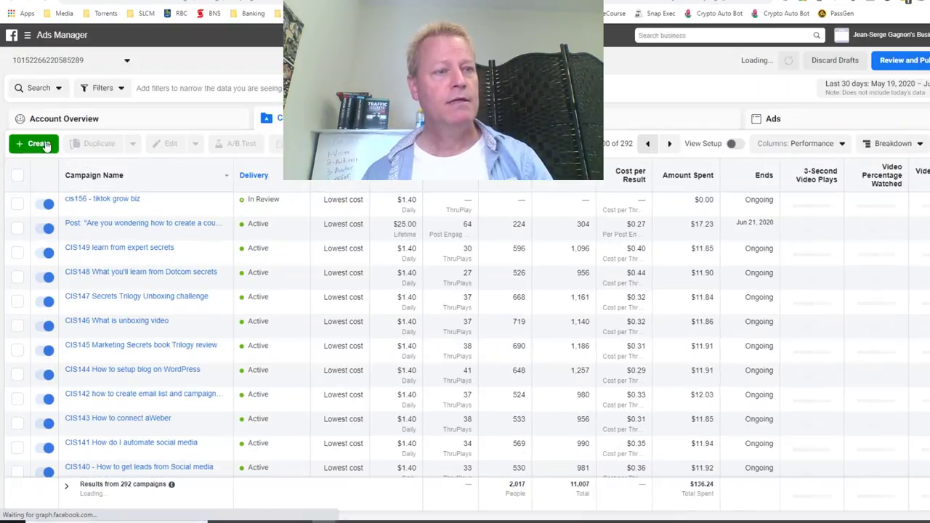
# Create a new campaign from the green + Create button in the campaigns table
pyautogui.click(40, 143)
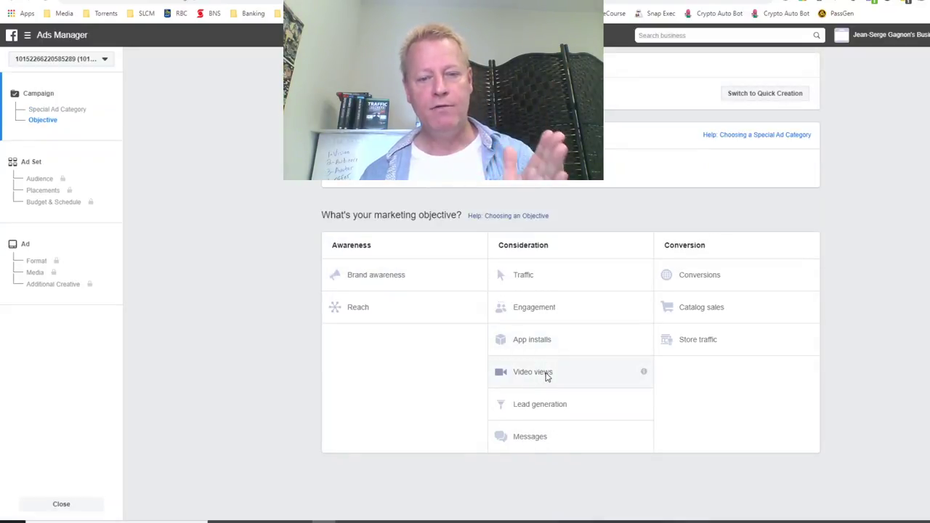
# Choose Video views from the Consideration objectives and scroll down to the campaign name and budget
pyautogui.click(577, 378)
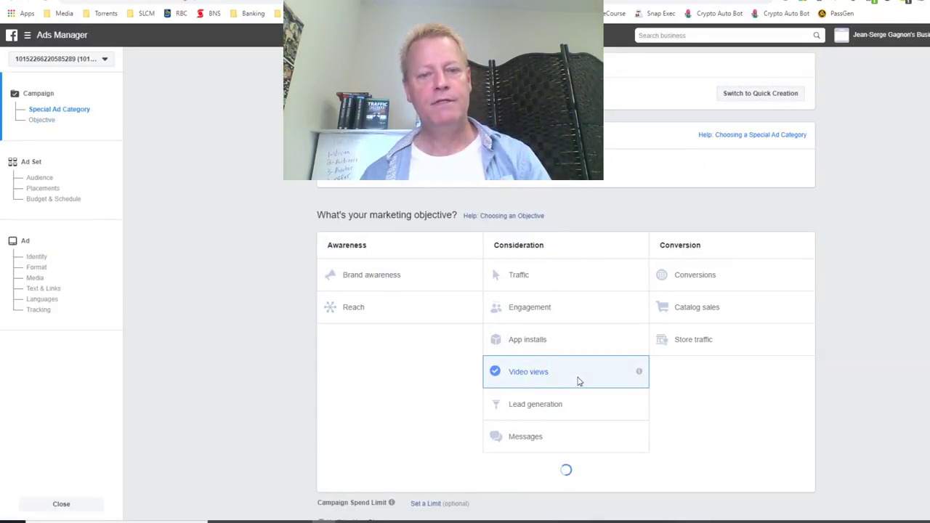
pyautogui.scroll(-1, 571, 290)
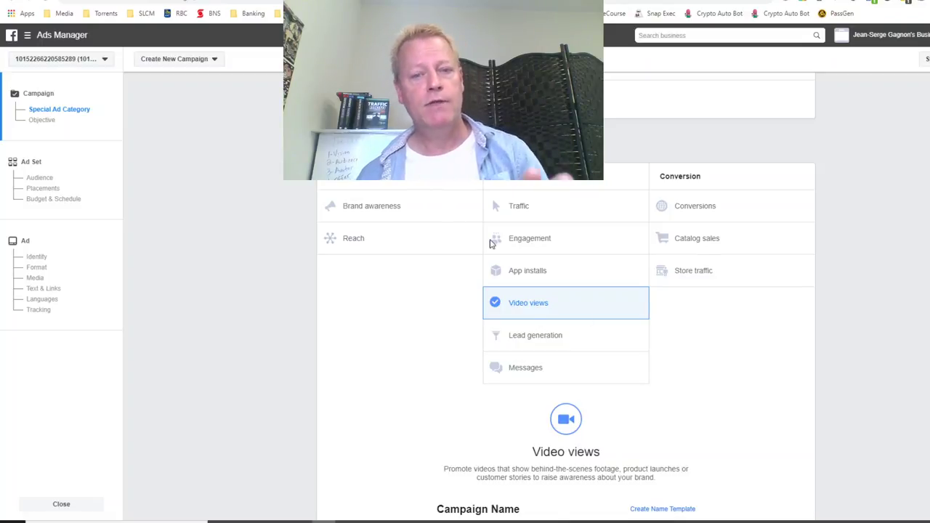
pyautogui.scroll(-1, 714, 405)
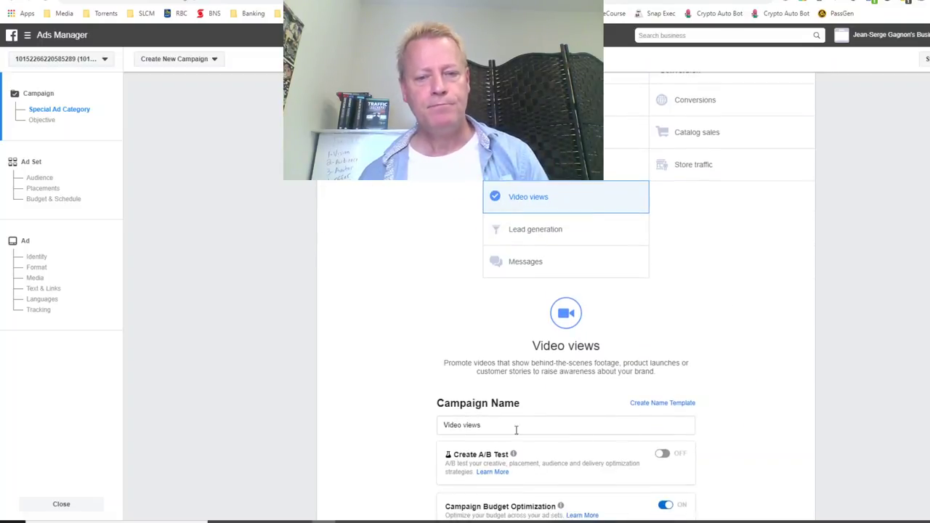
pyautogui.scroll(-2, 503, 444)
# Set a $1.40 daily campaign budget and name the campaign 'cis156 - tiktok grow biz - custom'
pyautogui.click(651, 342)
pyautogui.write('1.4')
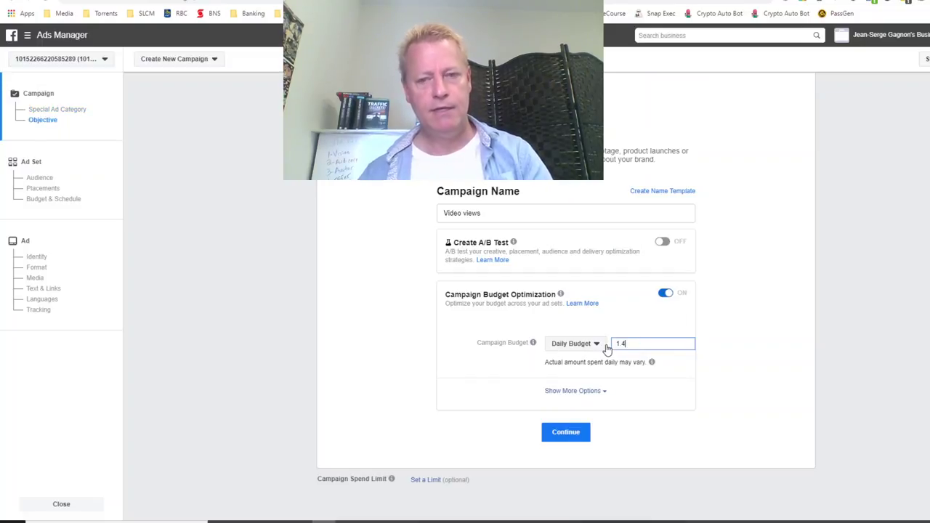
pyautogui.click(511, 216)
pyautogui.press('BackSpace')
pyautogui.press('BackSpace')
pyautogui.press('BackSpace')
pyautogui.press('BackSpace')
pyautogui.press('BackSpace')
pyautogui.press('BackSpace')
pyautogui.press('BackSpace')
pyautogui.press('BackSpace')
pyautogui.press('BackSpace')
pyautogui.press('BackSpace')
pyautogui.press('BackSpace')
pyautogui.write('CIS')
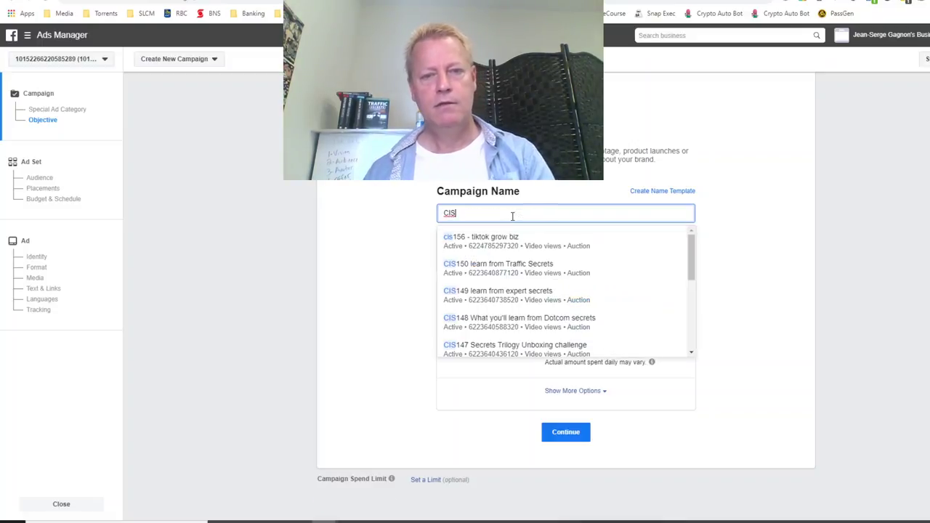
pyautogui.moveTo(462, 215); pyautogui.dragTo(432, 213)
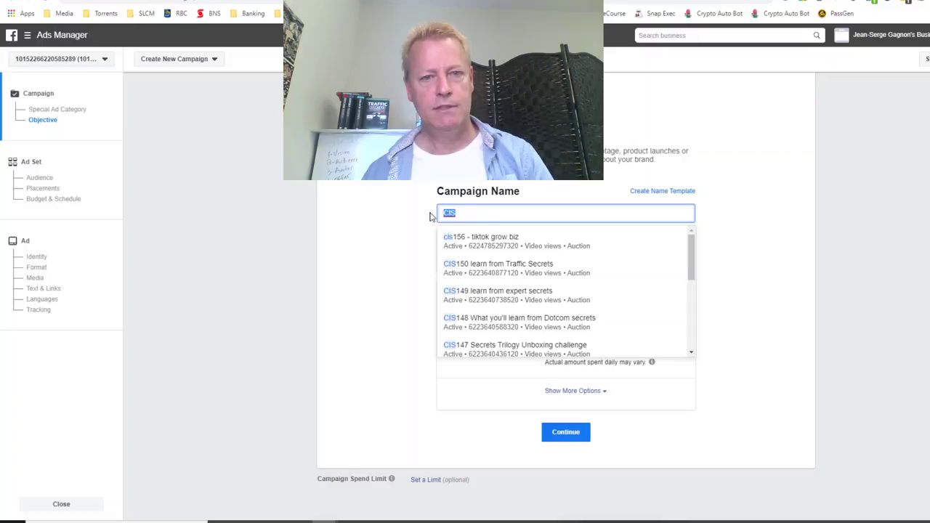
pyautogui.write('cis156 - tiktok grow biz')
pyautogui.write('- custom')
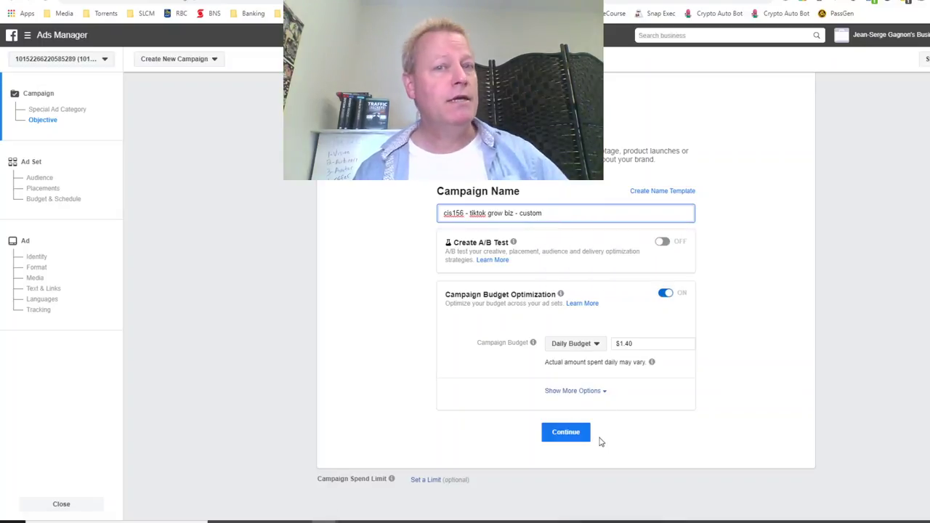
pyautogui.click(571, 439)
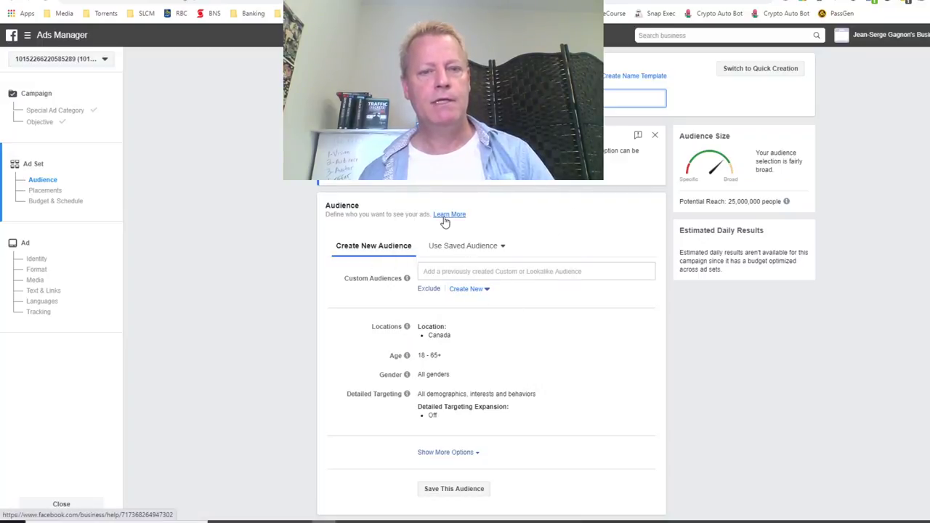
# Search the saved audiences for 'cis', then close the list without picking one
pyautogui.click(451, 247)
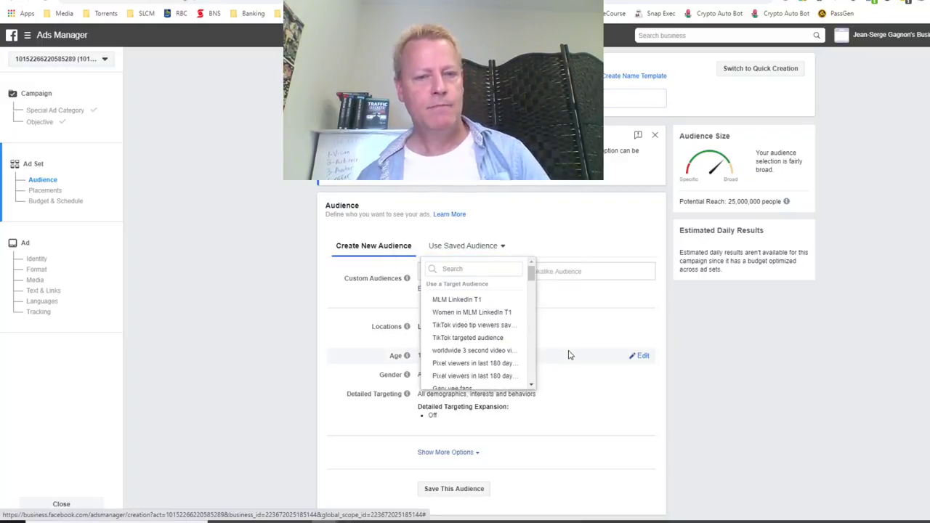
pyautogui.click(463, 269)
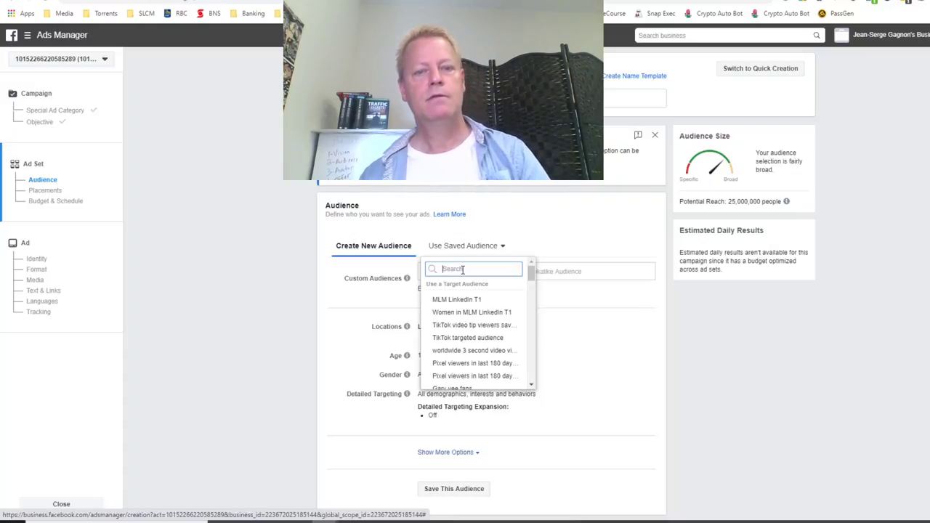
pyautogui.write('cis')
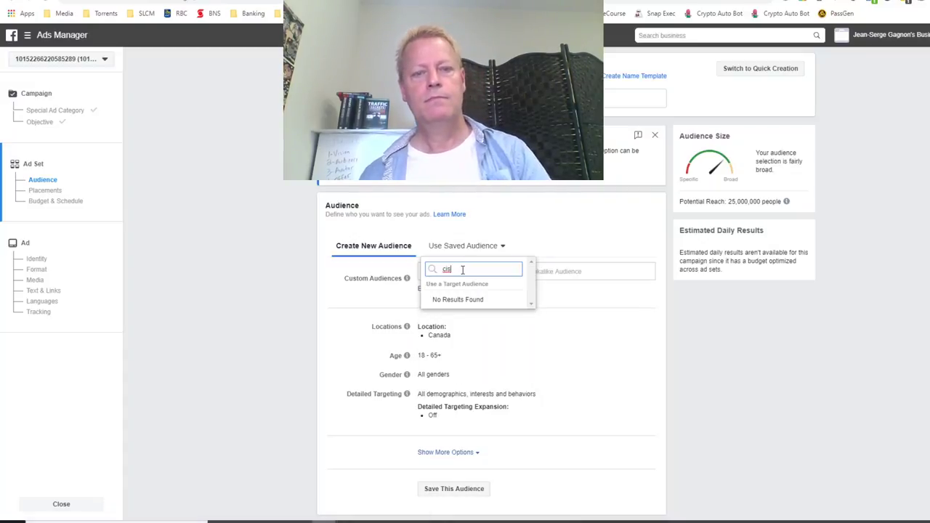
pyautogui.press('BackSpace')
pyautogui.press('BackSpace')
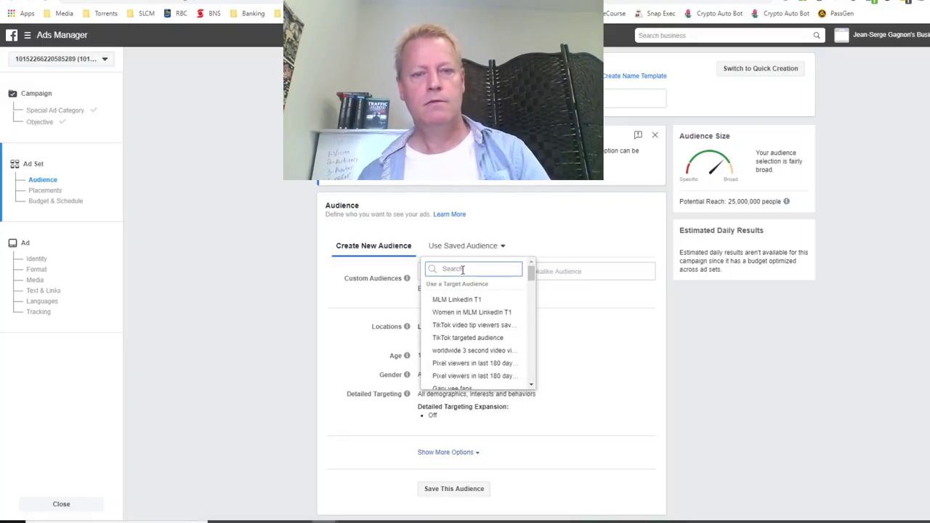
pyautogui.click(589, 350)
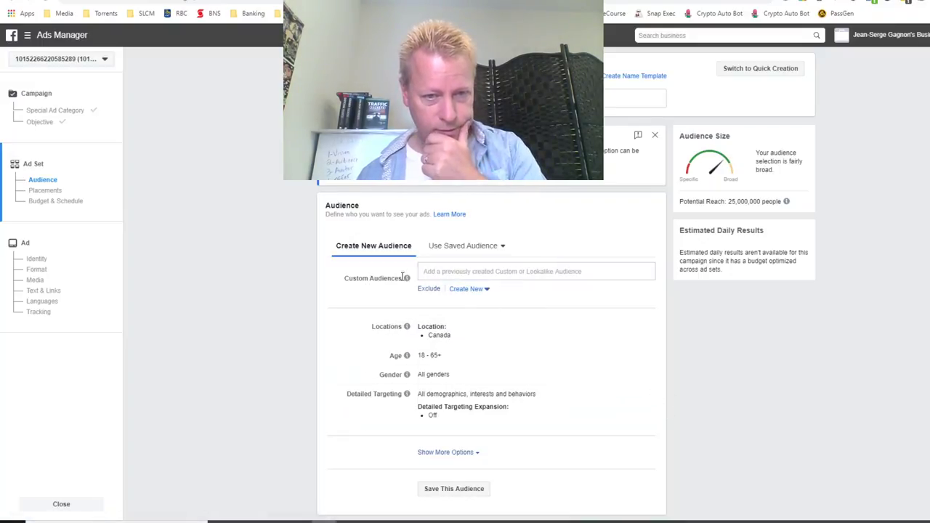
# Add the CIS Video viewers custom audience to the ad set
pyautogui.click(443, 272)
pyautogui.write('c')
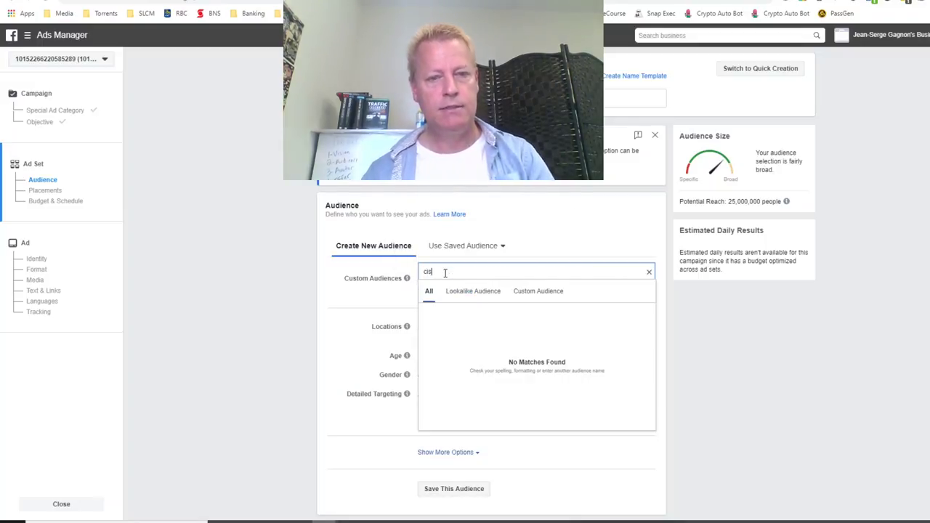
pyautogui.write('is')
pyautogui.click(448, 308)
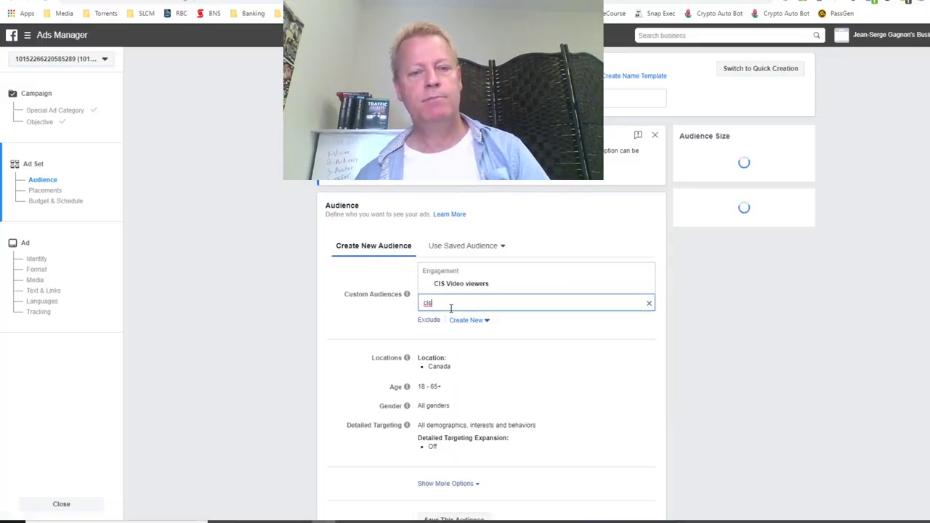
pyautogui.click(356, 325)
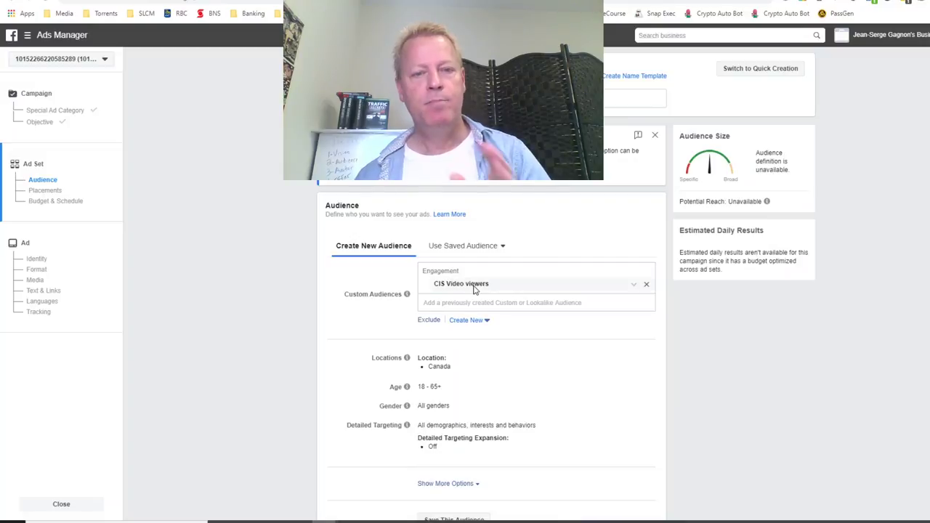
pyautogui.scroll(-1, 533, 374)
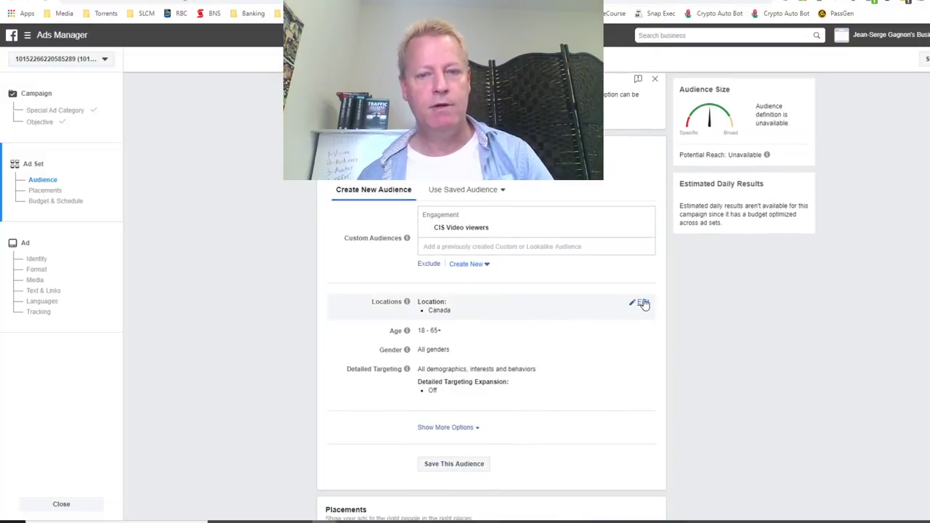
# Remove Canada from the ad set locations, add Worldwide, then remove Worldwide too
pyautogui.click(641, 303)
pyautogui.click(639, 345)
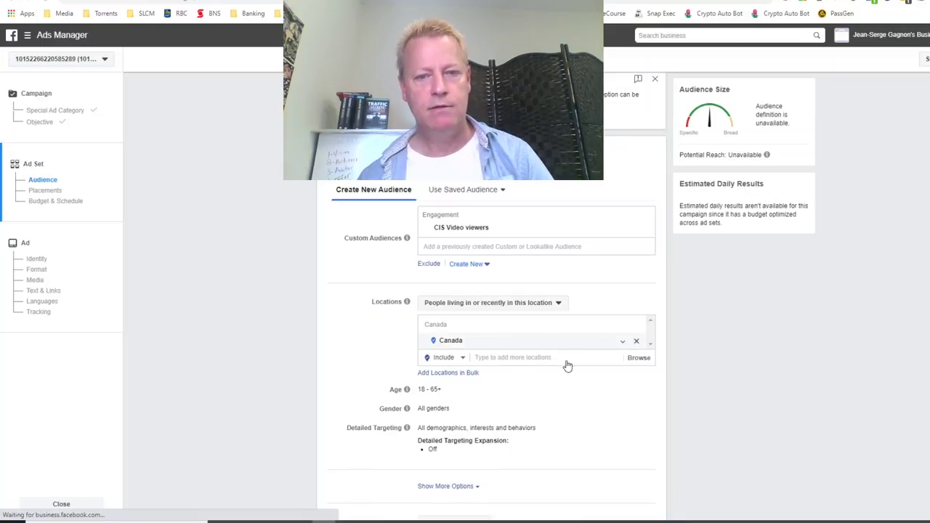
pyautogui.click(509, 325)
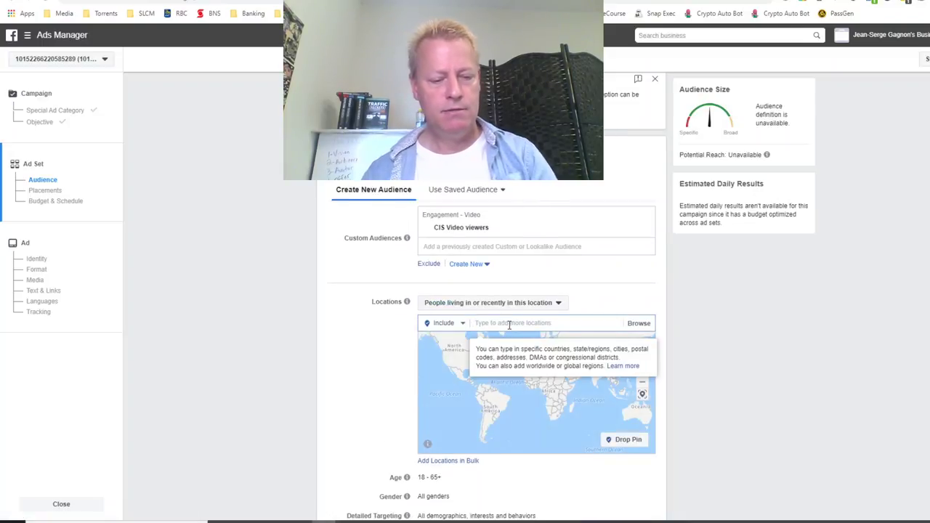
pyautogui.write('world')
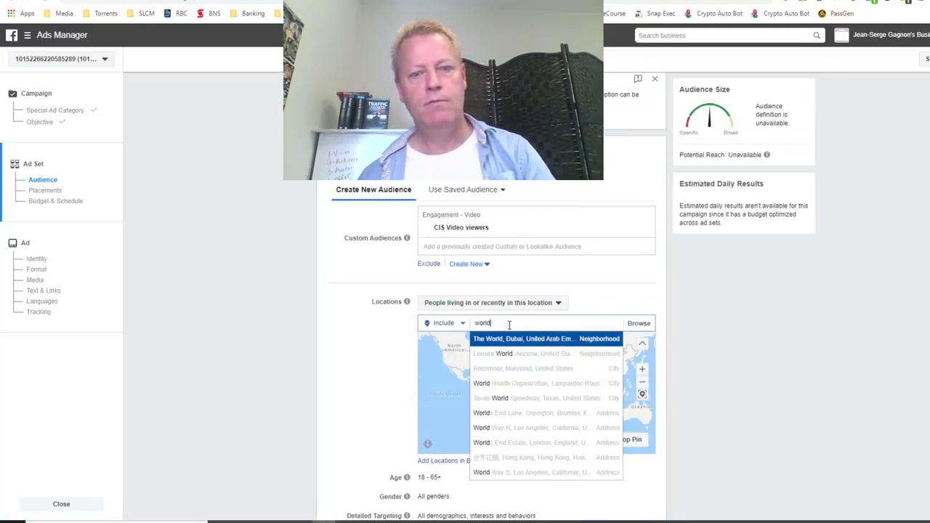
pyautogui.write('widw')
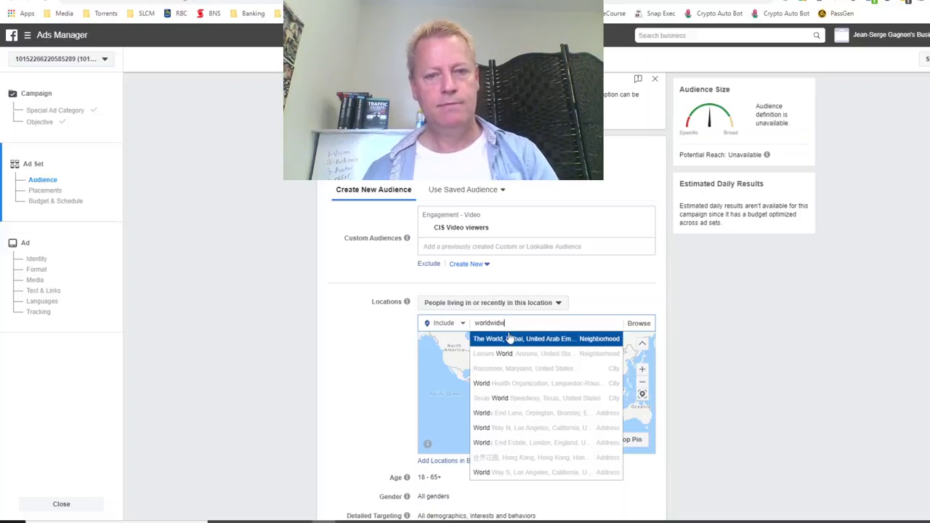
pyautogui.press('BackSpace')
pyautogui.write('e')
pyautogui.press('BackSpace')
pyautogui.press('BackSpace')
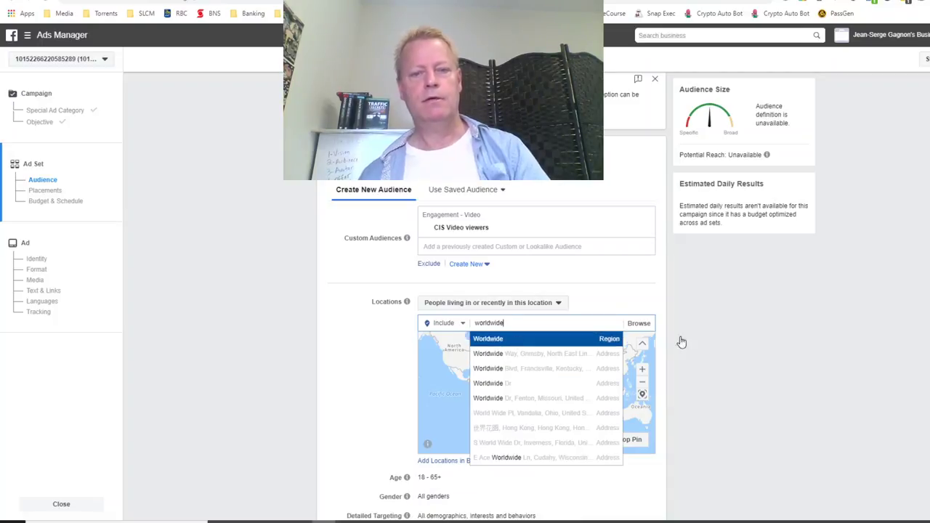
pyautogui.press('Return')
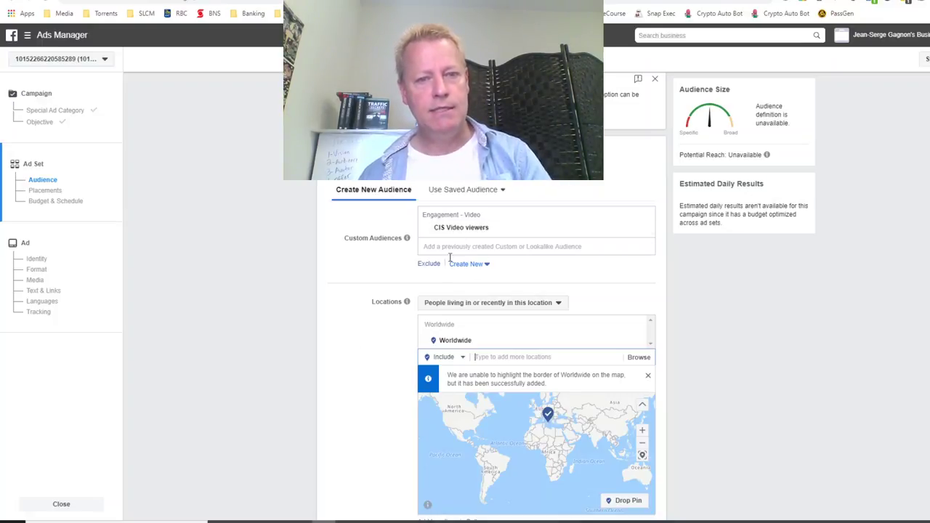
pyautogui.scroll(-2, 352, 425)
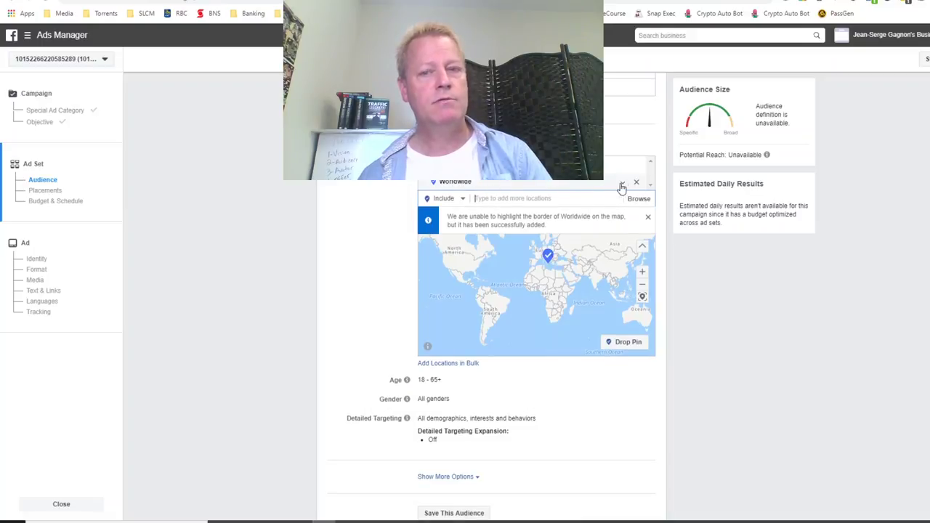
pyautogui.click(637, 185)
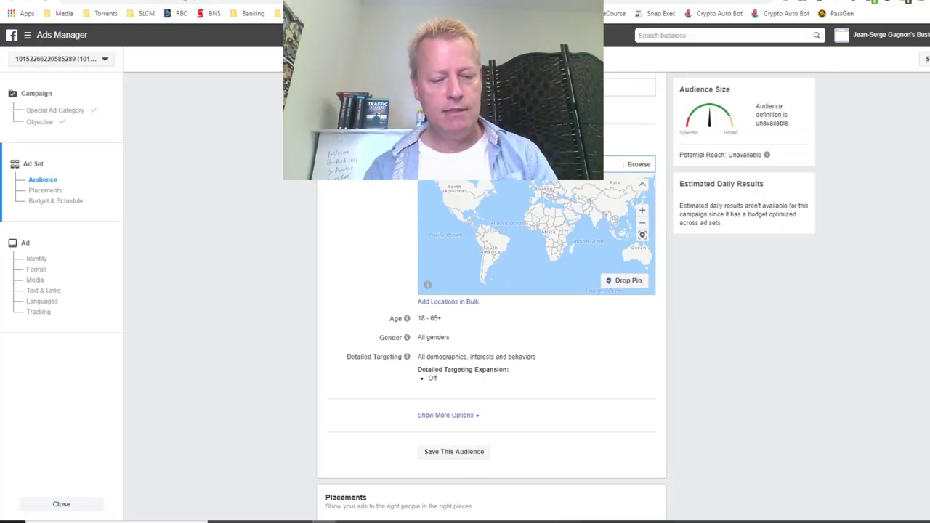
# Add United States and Canada to the ad set locations
pyautogui.write('United')
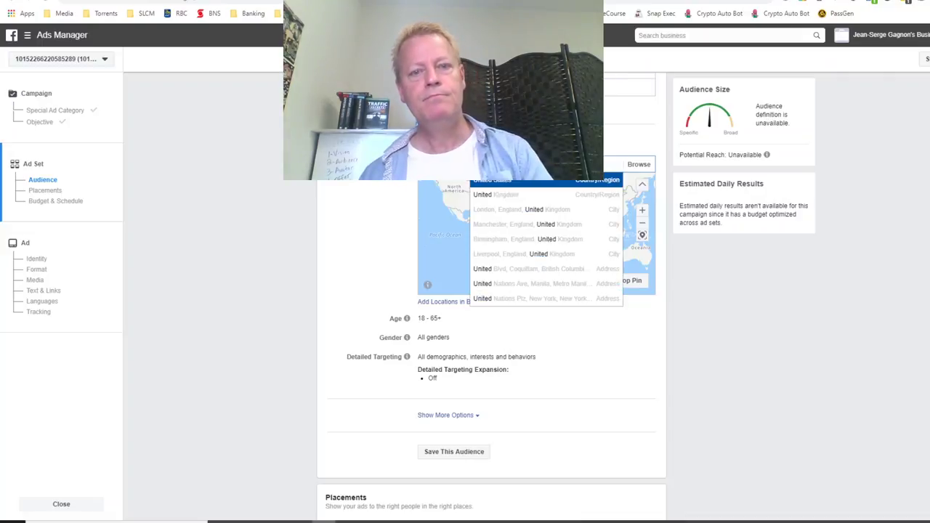
pyautogui.click(523, 181)
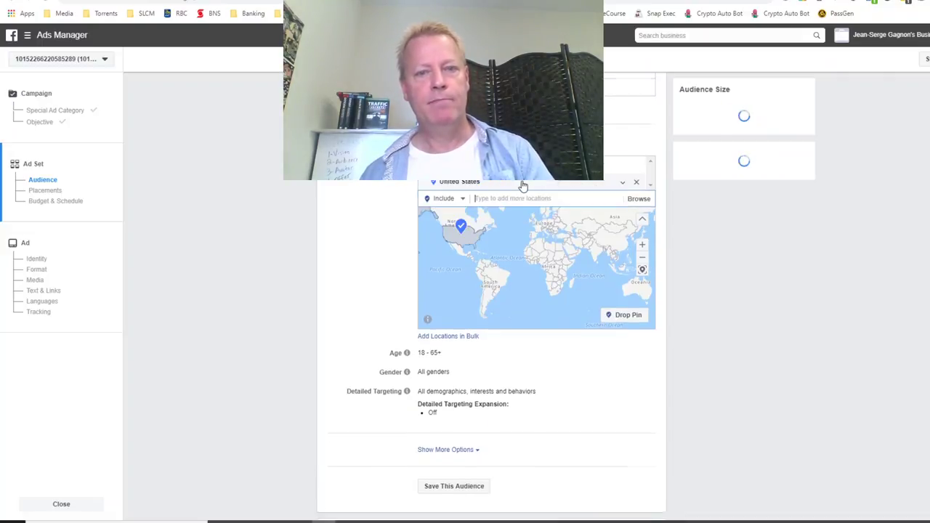
pyautogui.write('can')
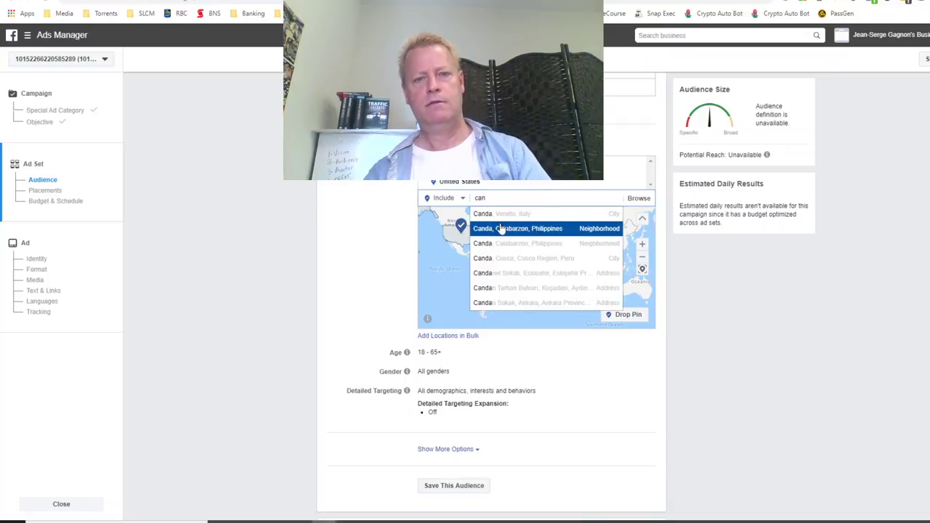
pyautogui.write('daada')
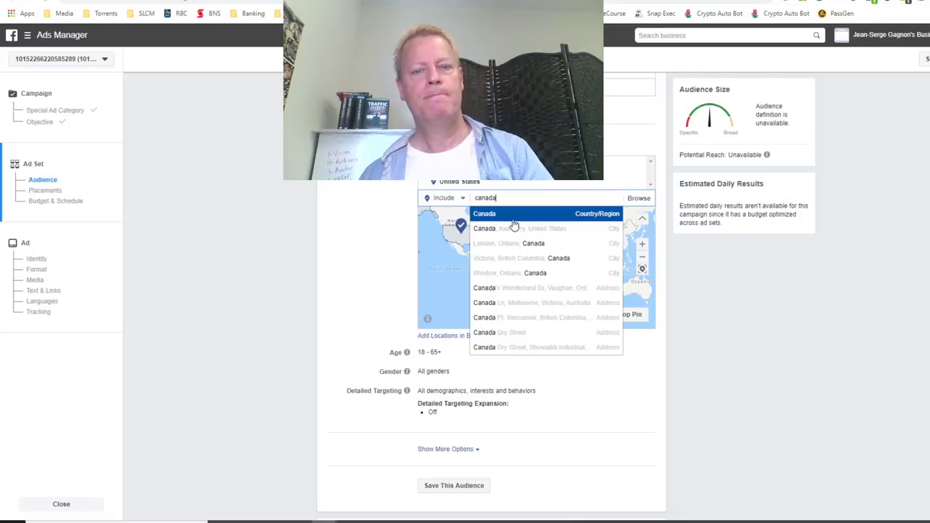
pyautogui.click(513, 214)
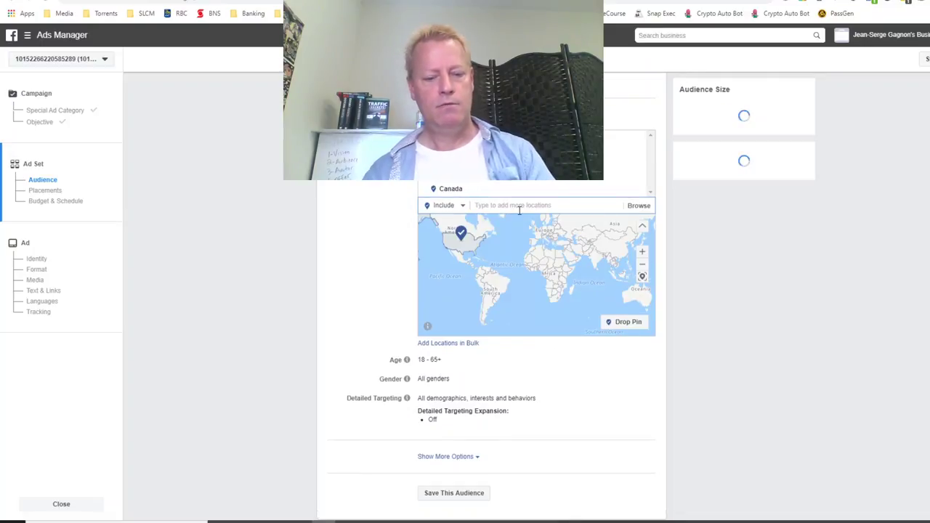
pyautogui.scroll(-5, 519, 215)
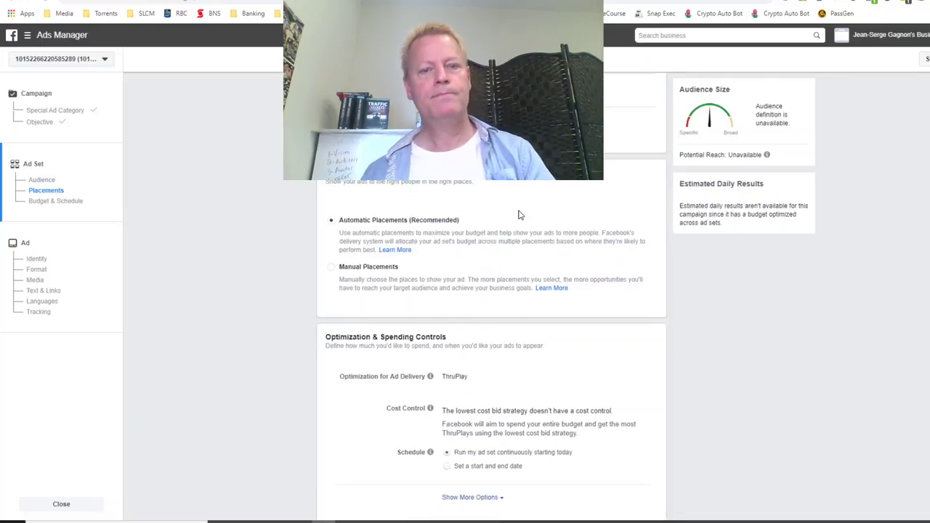
pyautogui.scroll(5, 520, 215)
# Add United Kingdom, Australia and New Zealand to the locations
pyautogui.click(503, 260)
pyautogui.write('united ki')
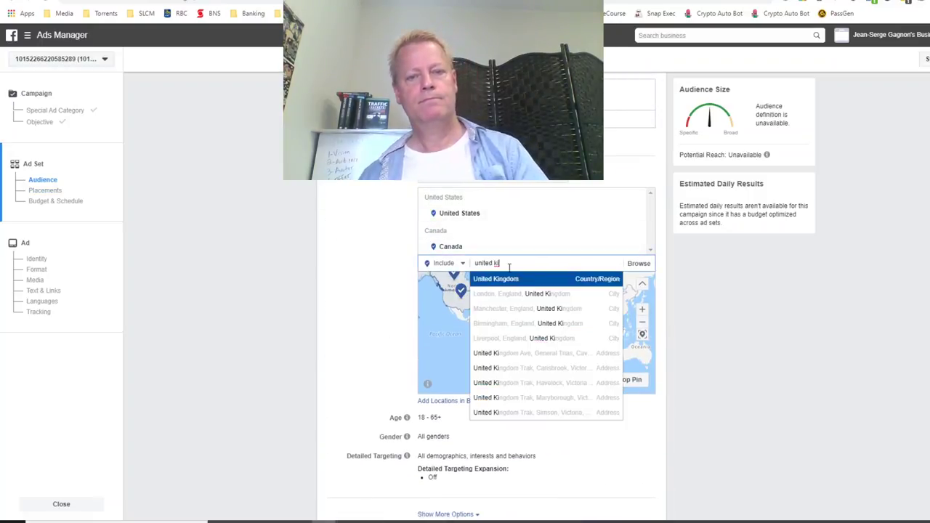
pyautogui.click(510, 284)
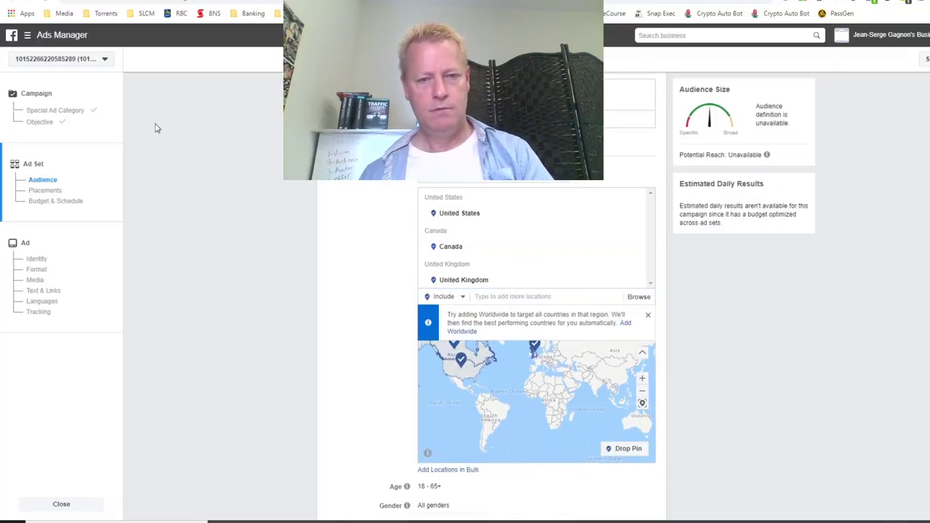
pyautogui.click(528, 293)
pyautogui.write('australi')
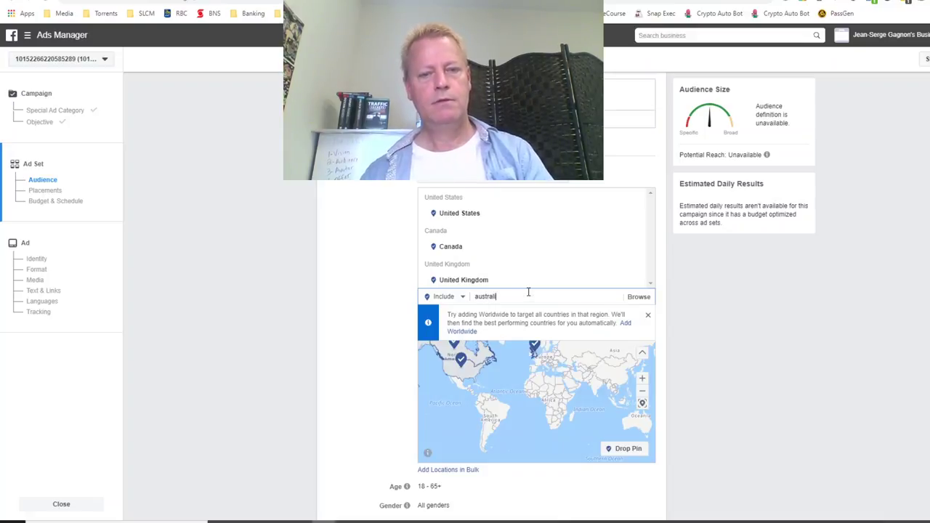
pyautogui.write('a')
pyautogui.click(508, 313)
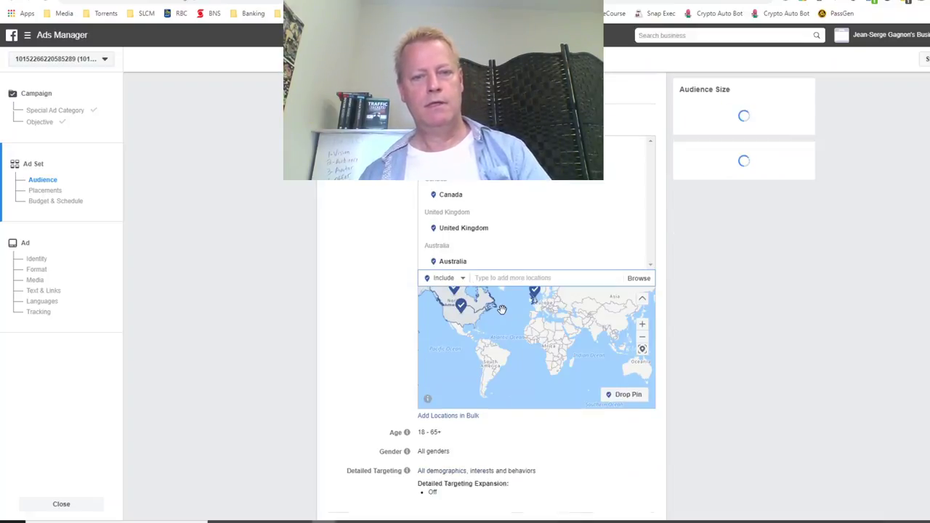
pyautogui.click(505, 330)
pyautogui.write('new zea')
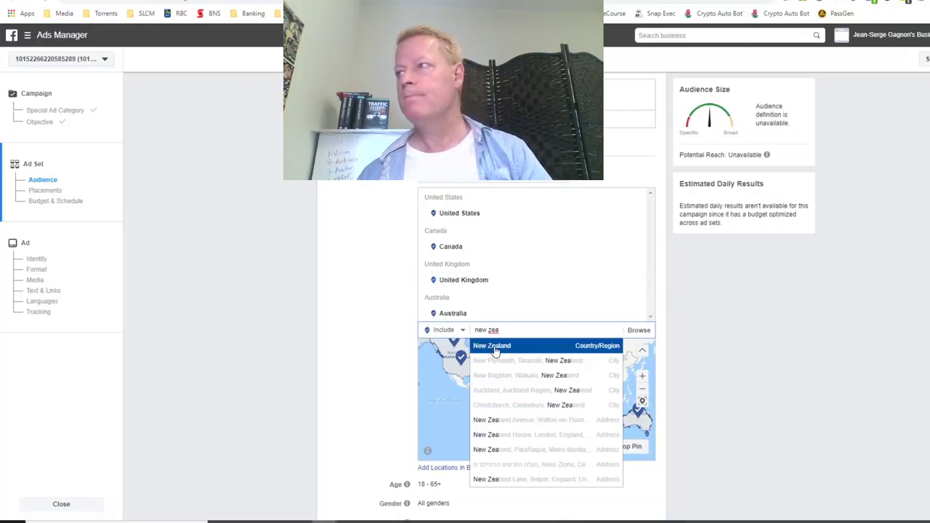
pyautogui.click(494, 348)
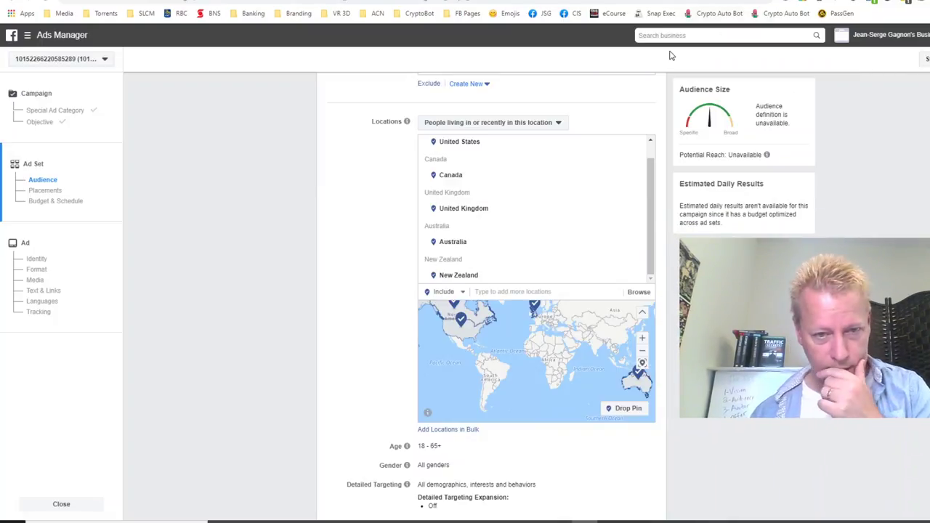
pyautogui.scroll(-1, 350, 372)
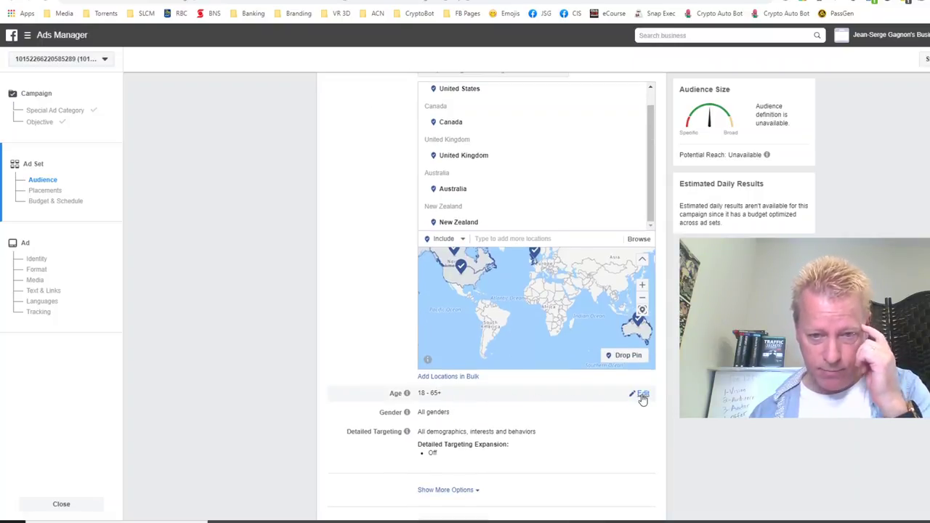
pyautogui.click(643, 397)
pyautogui.click(436, 395)
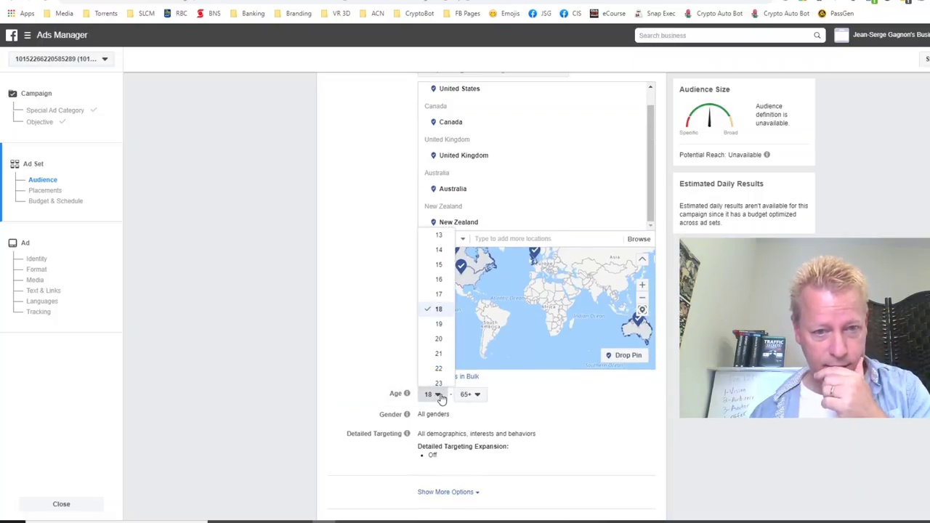
pyautogui.scroll(-1, 438, 383)
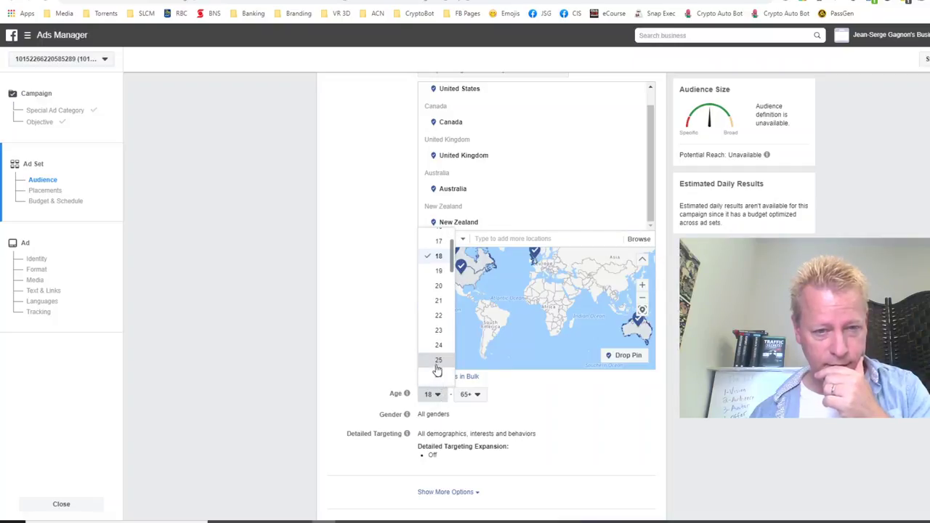
pyautogui.click(437, 363)
pyautogui.click(482, 397)
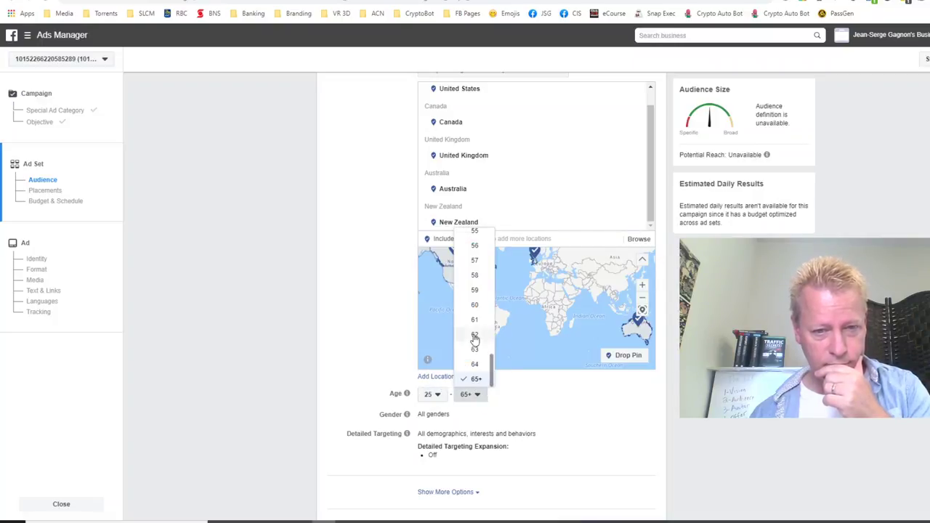
pyautogui.click(475, 305)
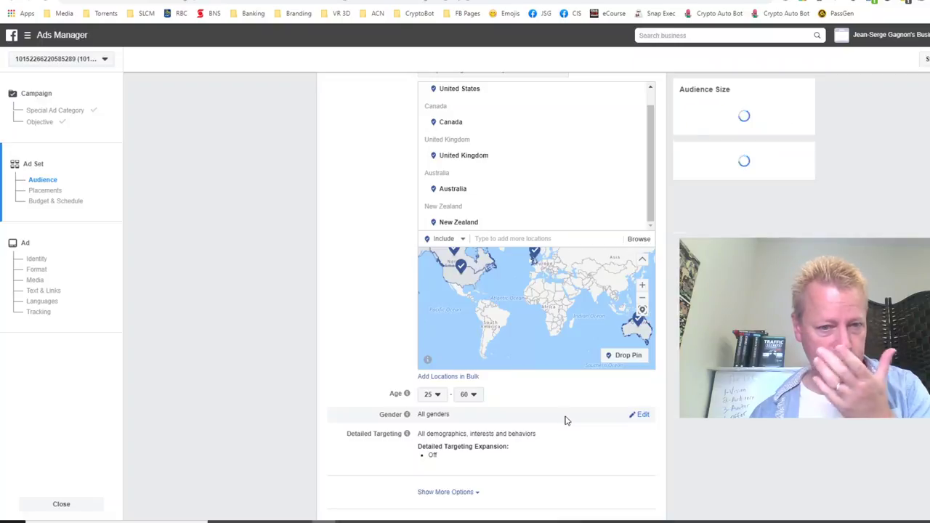
pyautogui.scroll(-1, 461, 443)
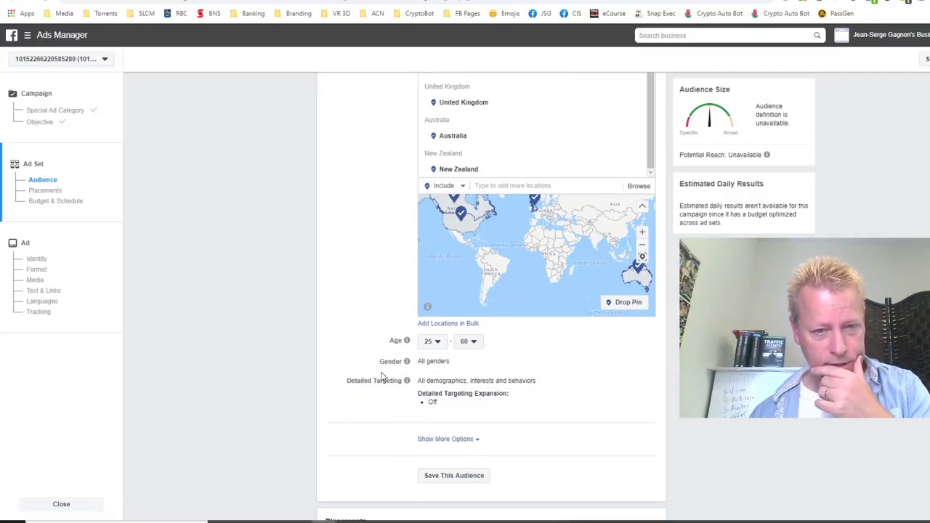
pyautogui.scroll(3, 379, 387)
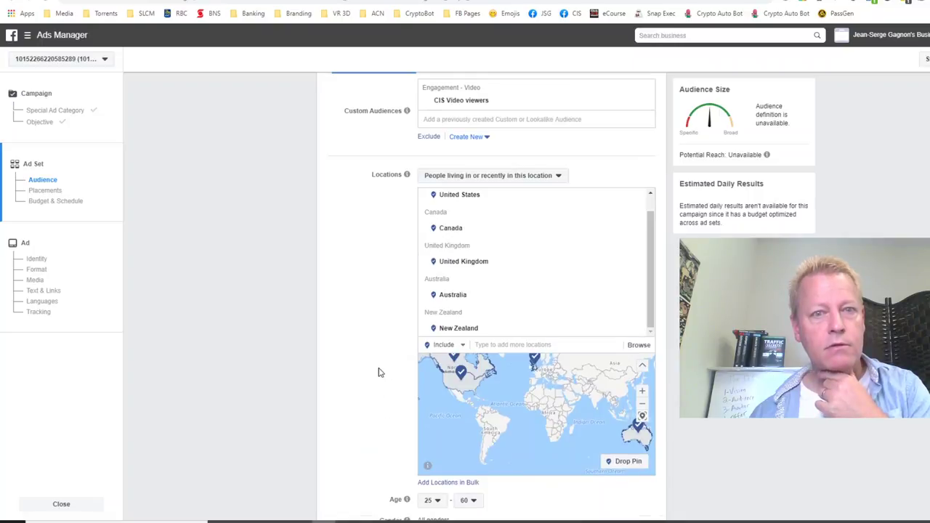
pyautogui.scroll(2, 378, 374)
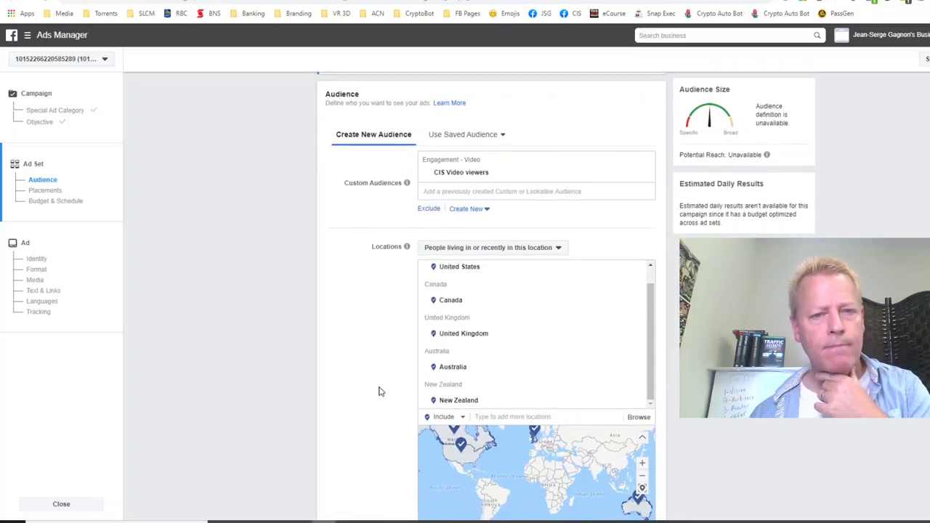
pyautogui.scroll(-3, 380, 390)
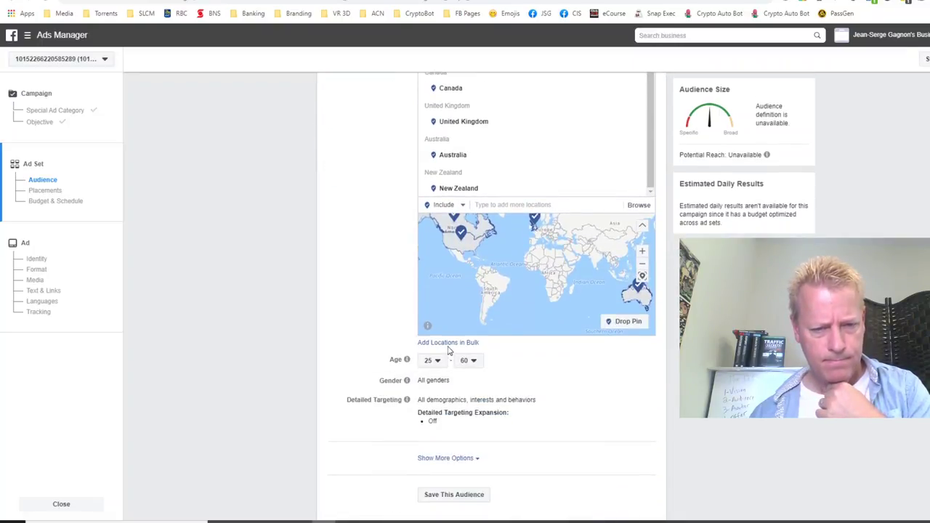
pyautogui.scroll(-1, 507, 429)
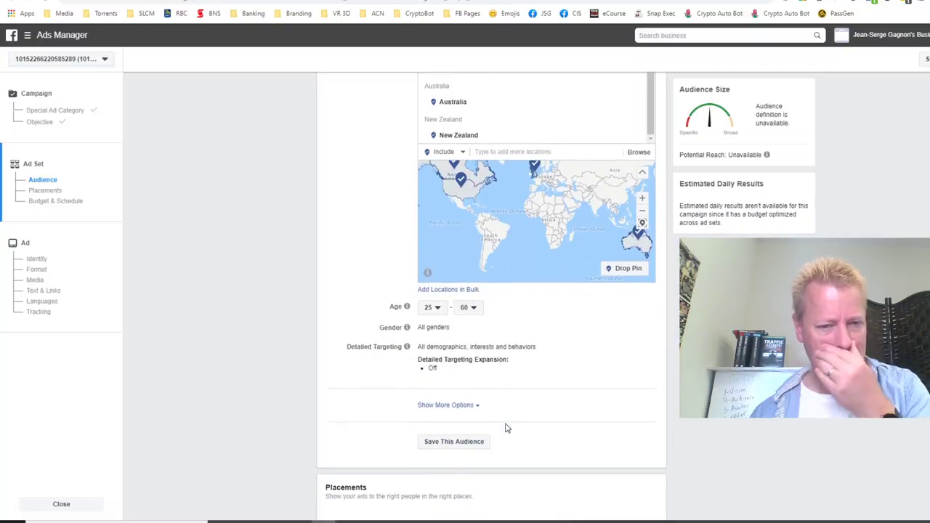
pyautogui.scroll(2, 508, 397)
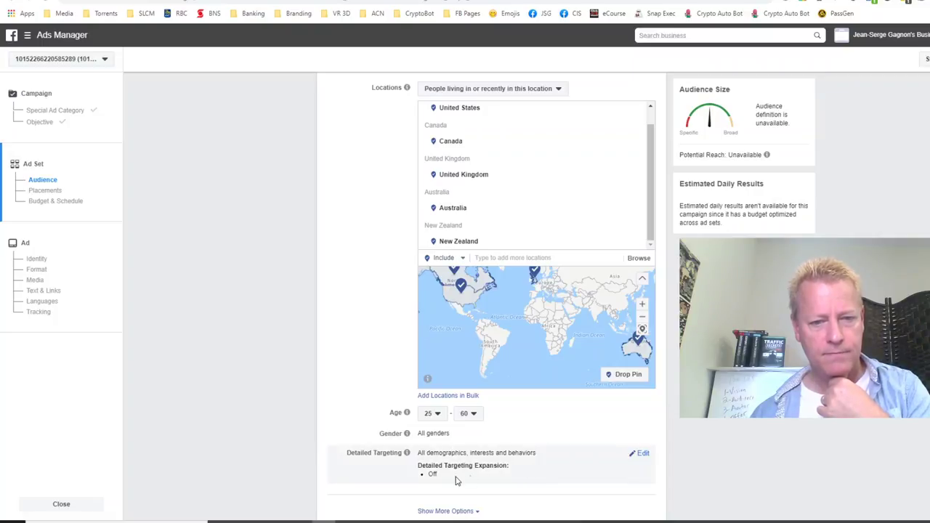
# Edit Detailed Targeting and choose Save This Audience to bring up the Save Audience dialog
pyautogui.click(639, 453)
pyautogui.scroll(-2, 358, 449)
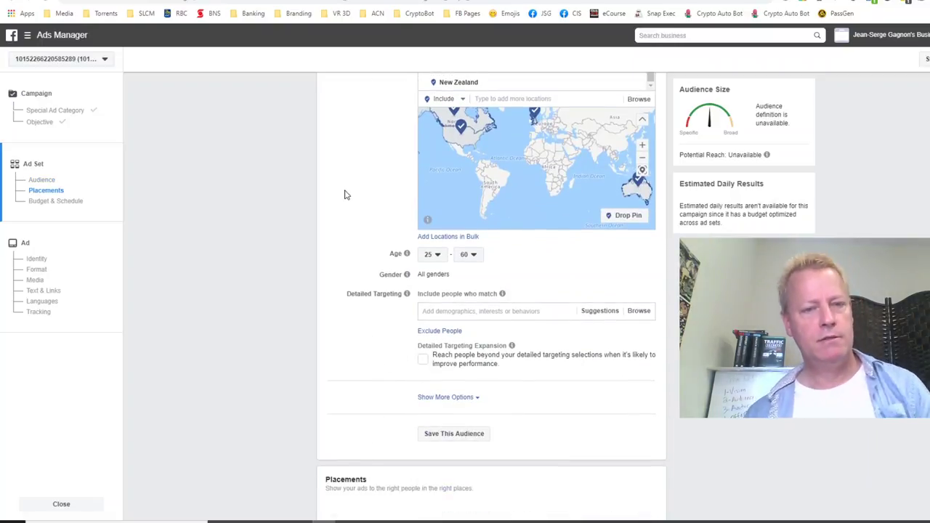
pyautogui.scroll(4, 345, 195)
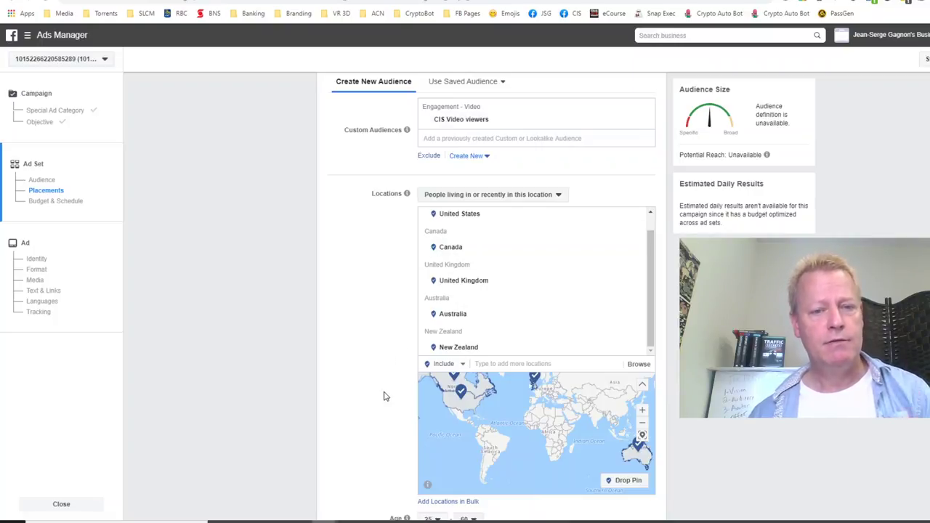
pyautogui.scroll(-3, 385, 396)
pyautogui.scroll(-2, 385, 396)
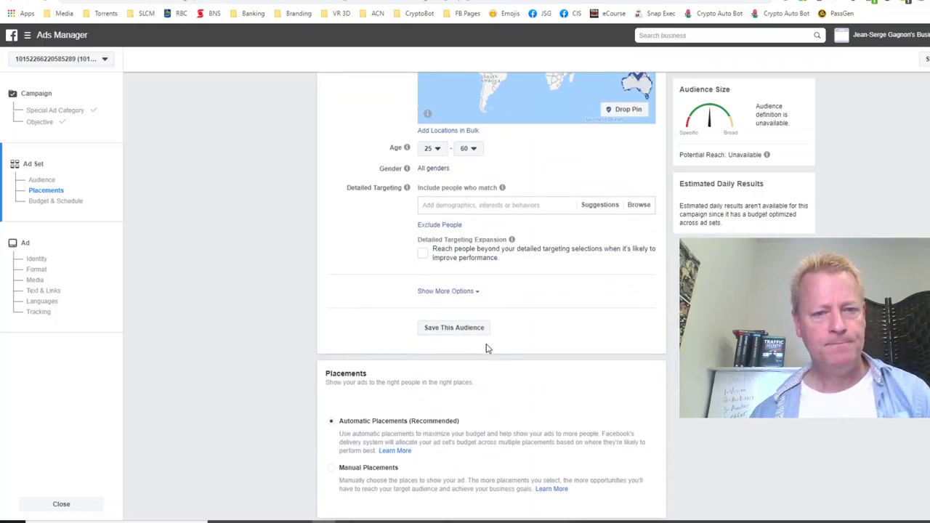
pyautogui.click(445, 328)
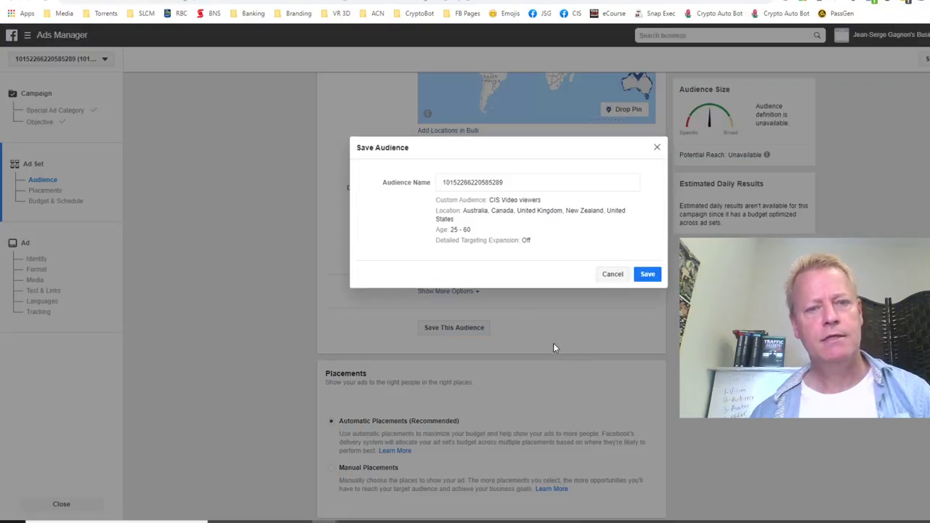
# Name the audience 'CIS Video Viewers (top 5 25-60)' in the Save Audience dialog and save it
pyautogui.doubleClick(515, 188)
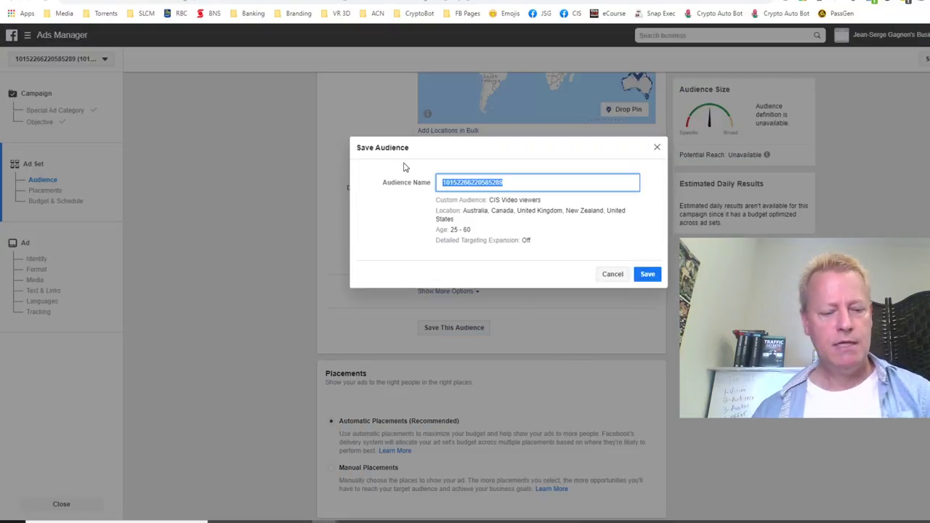
pyautogui.write('CIS Video')
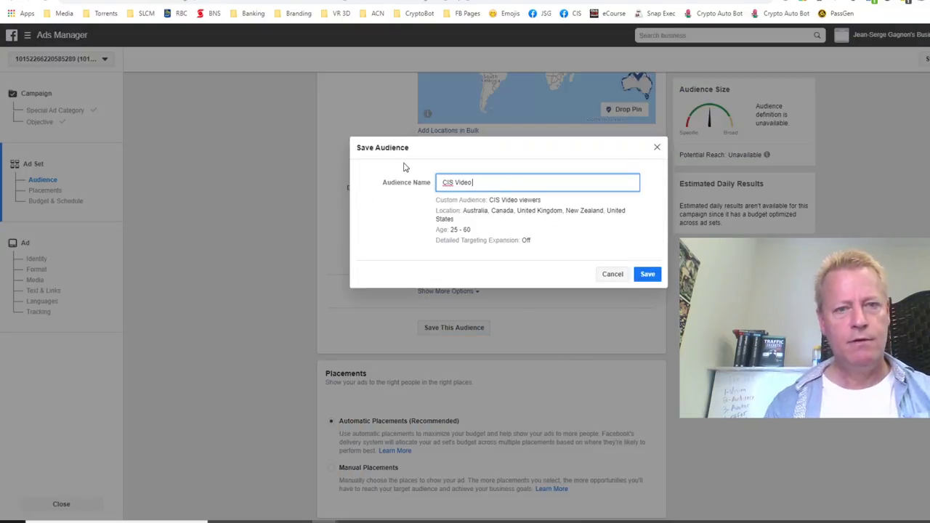
pyautogui.write('Viewers')
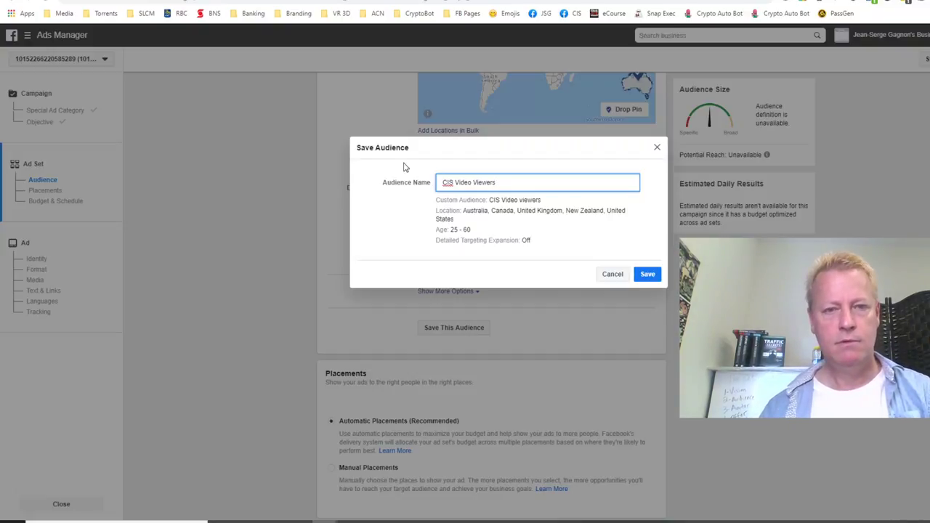
pyautogui.write('(source)')
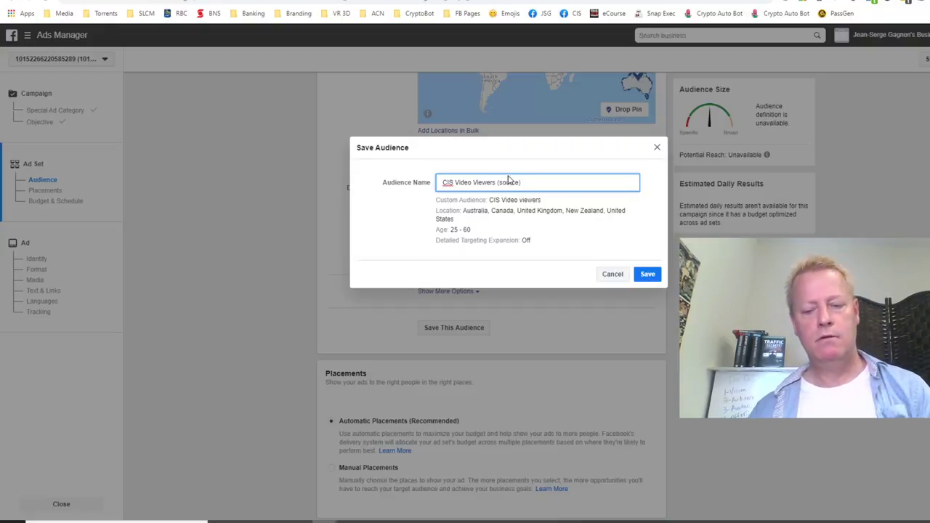
pyautogui.press('BackSpace')
pyautogui.press('BackSpace')
pyautogui.press('BackSpace')
pyautogui.press('BackSpace')
pyautogui.press('BackSpace')
pyautogui.press('BackSpace')
pyautogui.press('BackSpace')
pyautogui.write('top 5)')
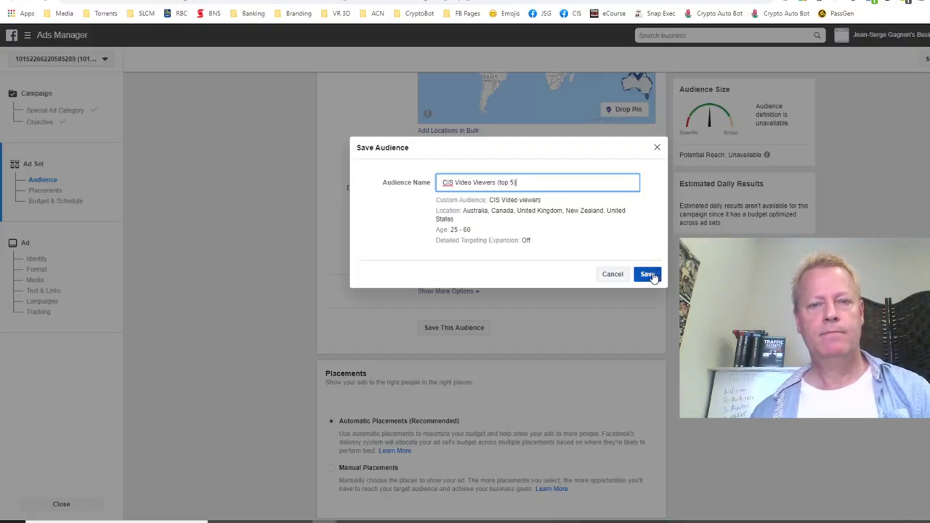
pyautogui.press('BackSpace')
pyautogui.write('25-60)')
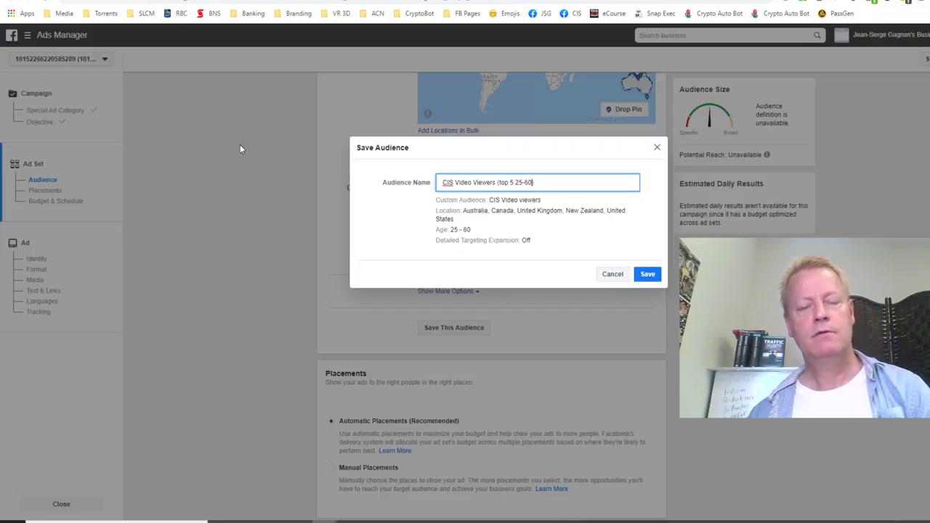
pyautogui.click(652, 276)
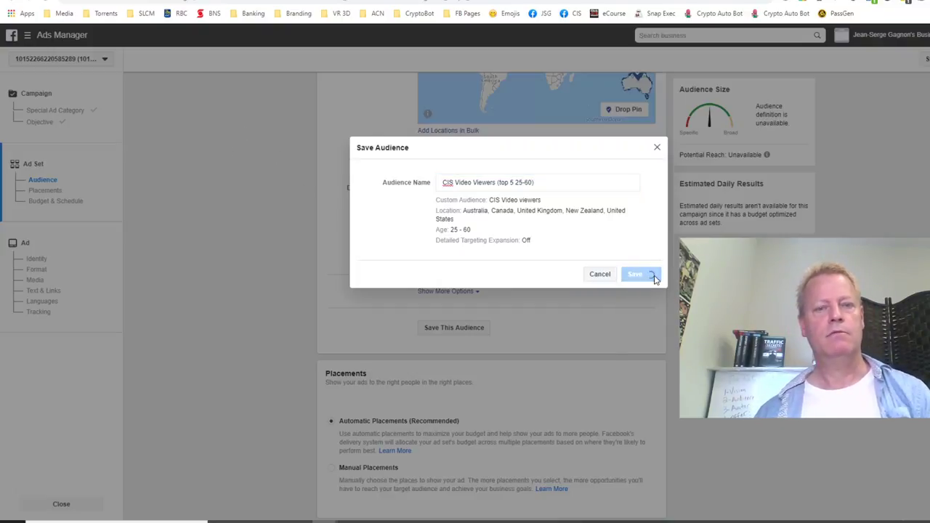
pyautogui.scroll(2, 546, 346)
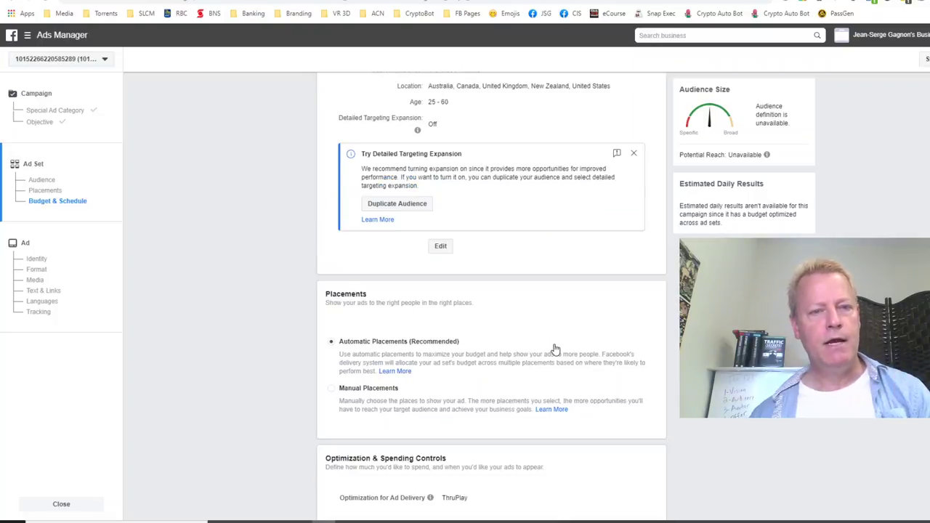
# Scroll past Placements and Optimization & Spending Controls and continue to the ad step
pyautogui.scroll(3, 554, 350)
pyautogui.scroll(-2, 555, 349)
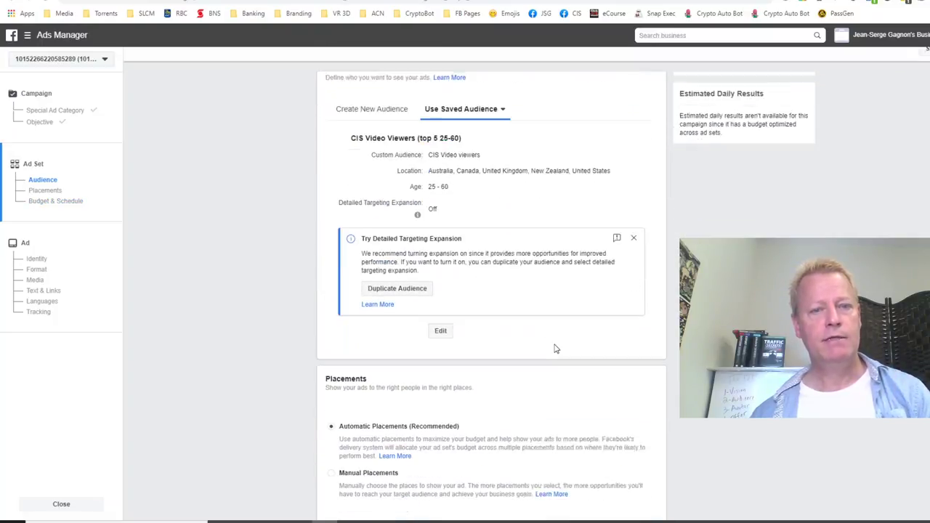
pyautogui.scroll(-4, 554, 350)
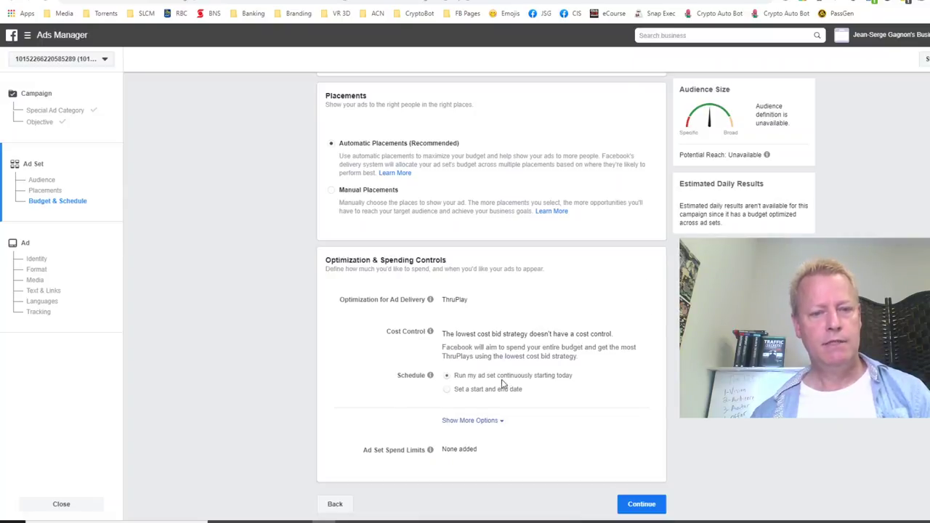
pyautogui.click(633, 505)
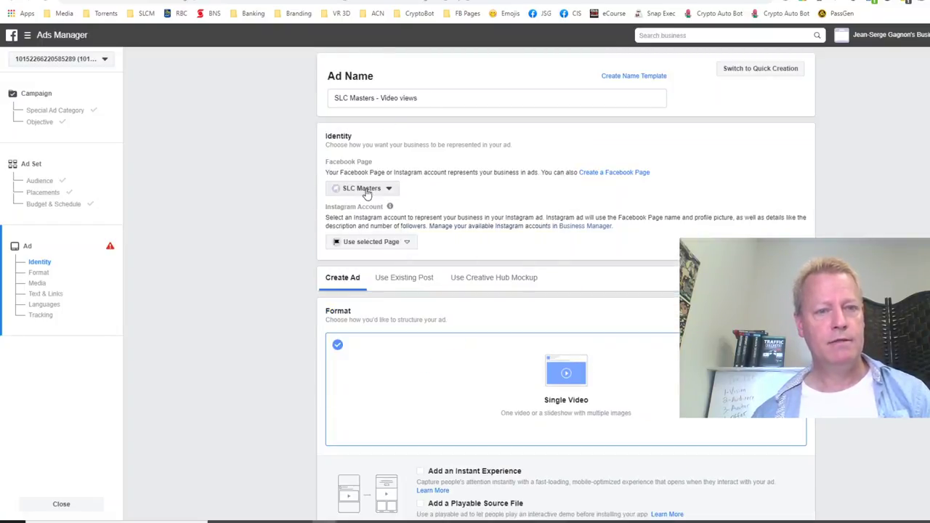
# Set the ad's Facebook Page to Course Income Secrets
pyautogui.click(363, 188)
pyautogui.click(370, 231)
pyautogui.click(388, 244)
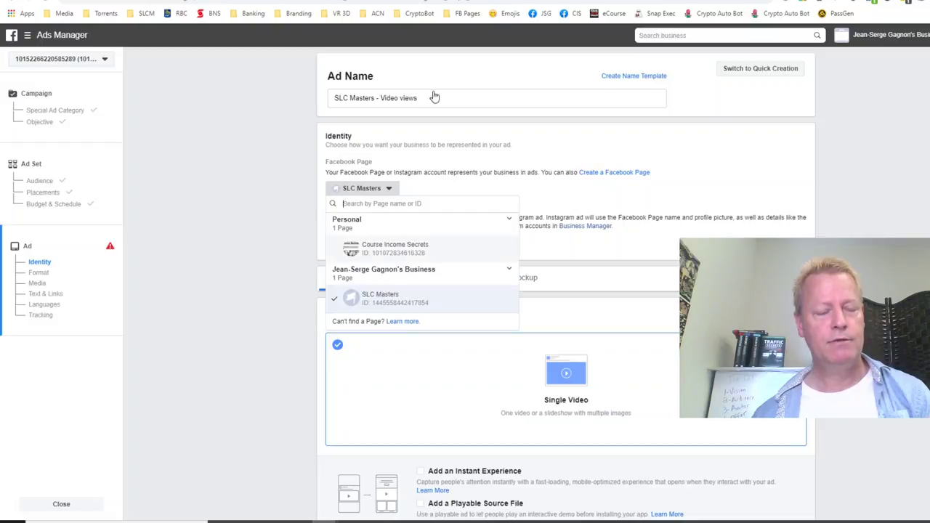
# Rename the ad 'cis156 - tiktok grow biz - custom' and switch to Use Existing Post
pyautogui.moveTo(427, 99); pyautogui.dragTo(291, 103)
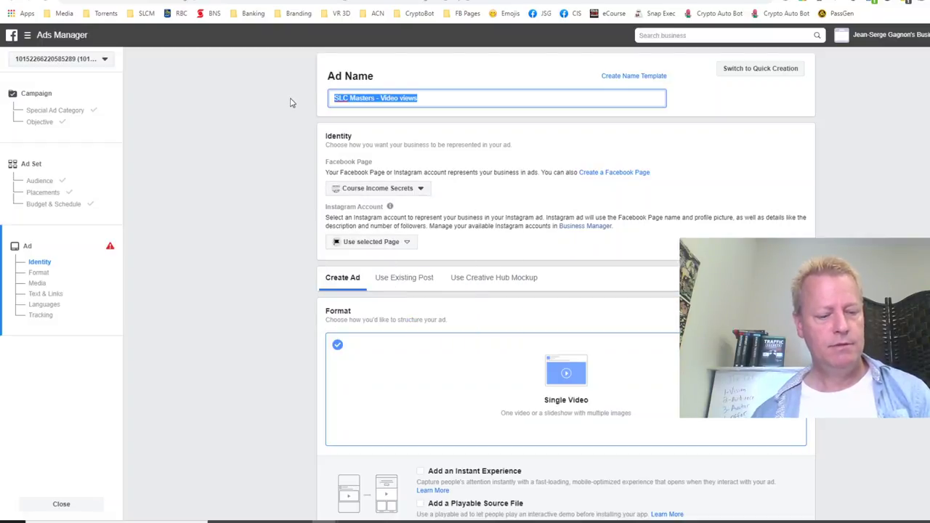
pyautogui.write('cis156 - tiktok grow biz - custom')
pyautogui.click(256, 171)
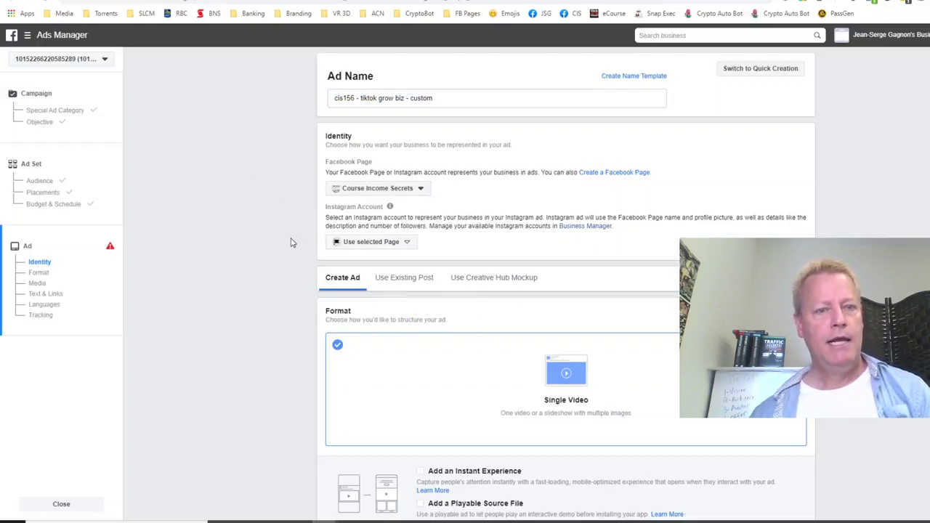
pyautogui.scroll(-1, 291, 242)
pyautogui.click(402, 218)
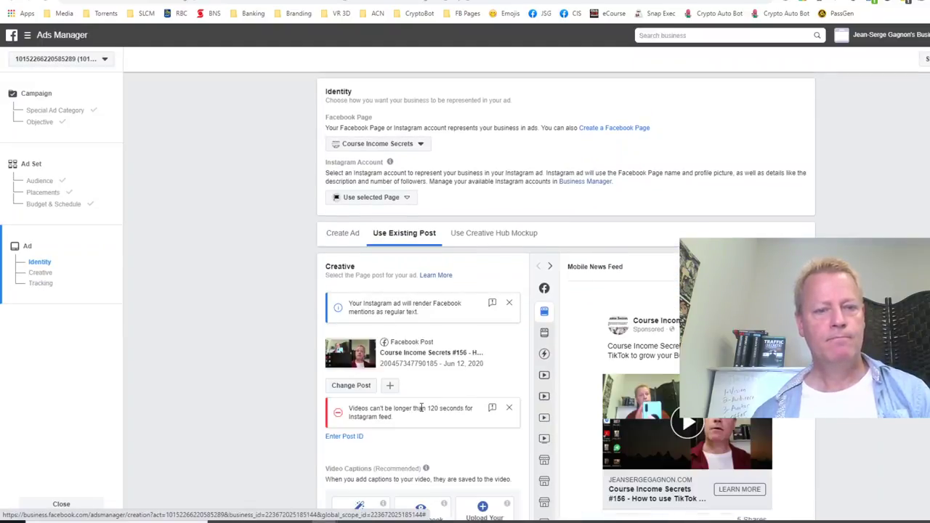
# Scroll past the Creative and Tracking sections and confirm the ad to publish the campaign
pyautogui.scroll(-1, 429, 451)
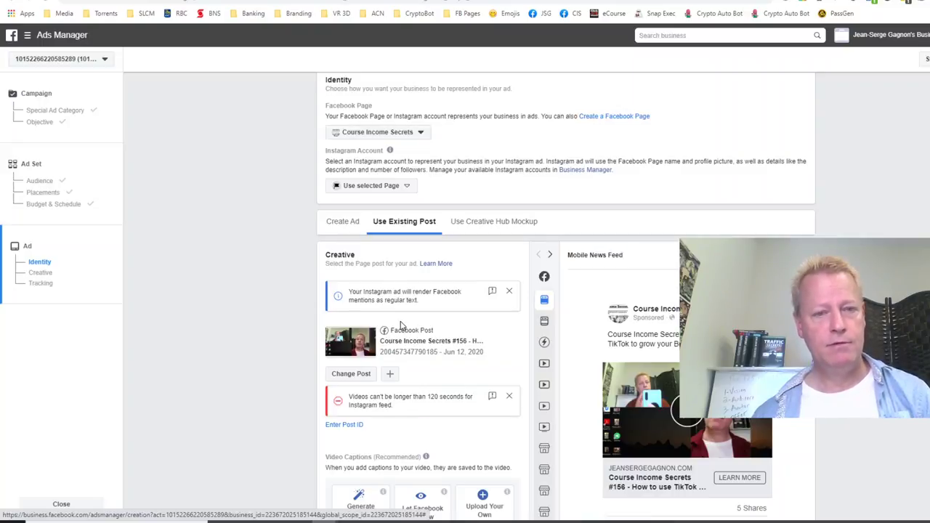
pyautogui.scroll(-3, 447, 343)
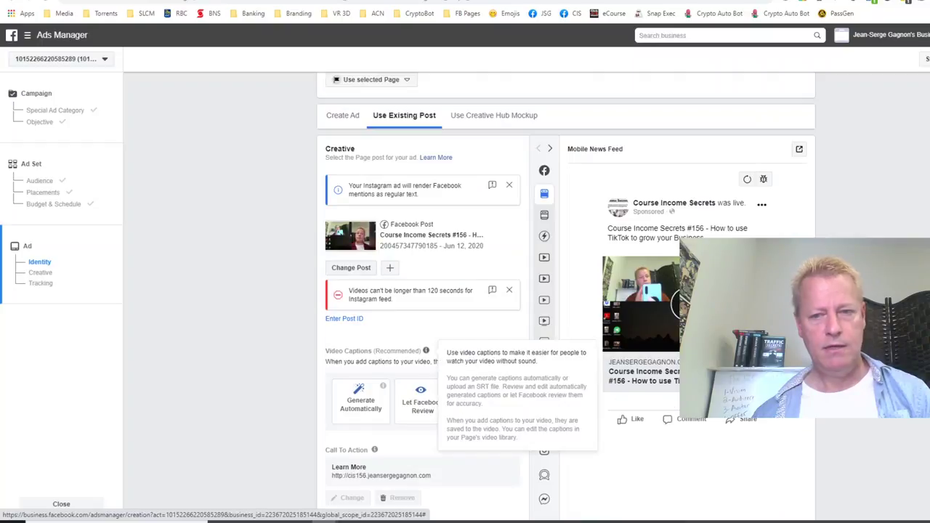
pyautogui.scroll(-8, 503, 412)
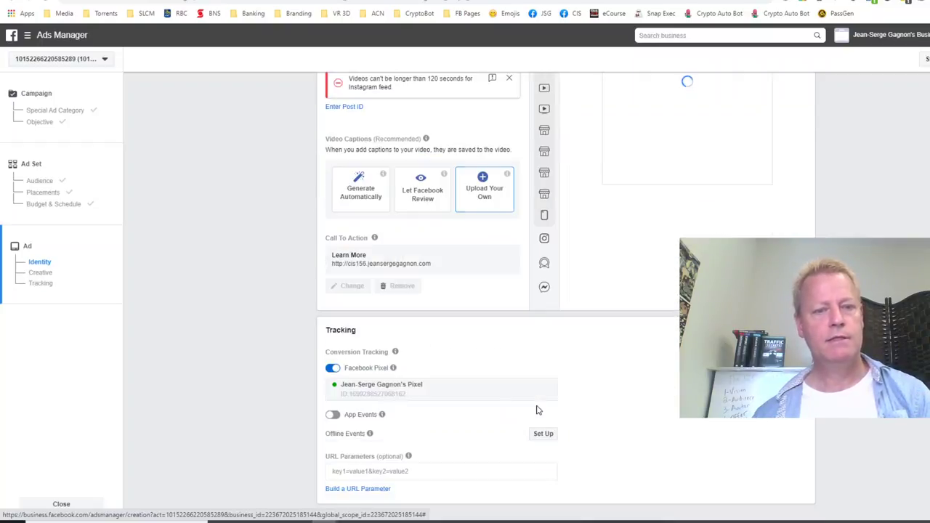
pyautogui.click(794, 449)
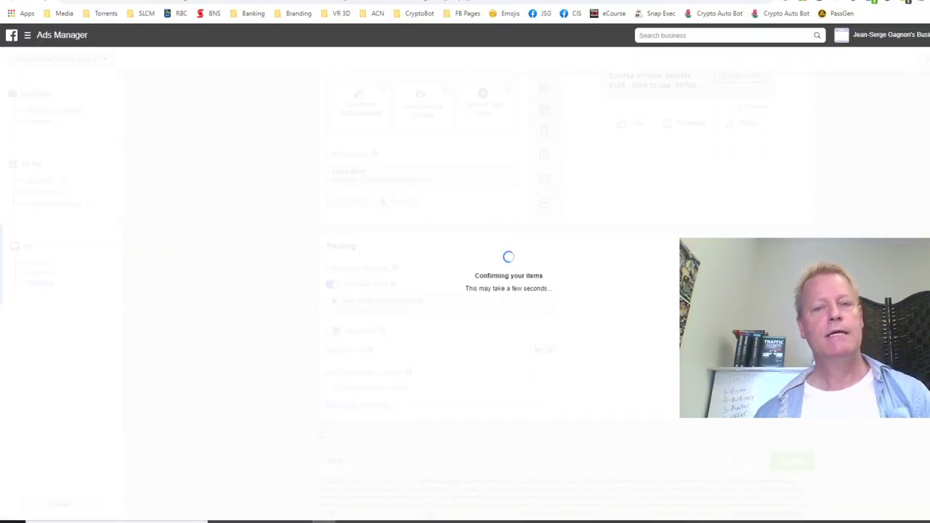